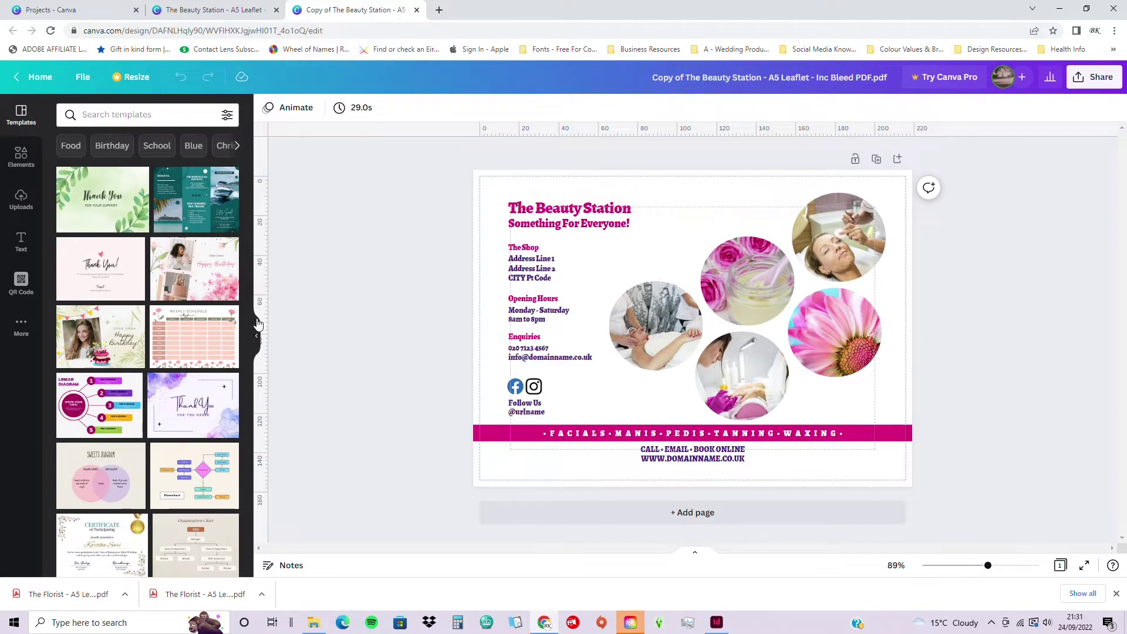
Leave the copied leaflet, close the other open design and projects tabs, and open the projects list
{"action": "left_click", "coordinate": [40, 78]}
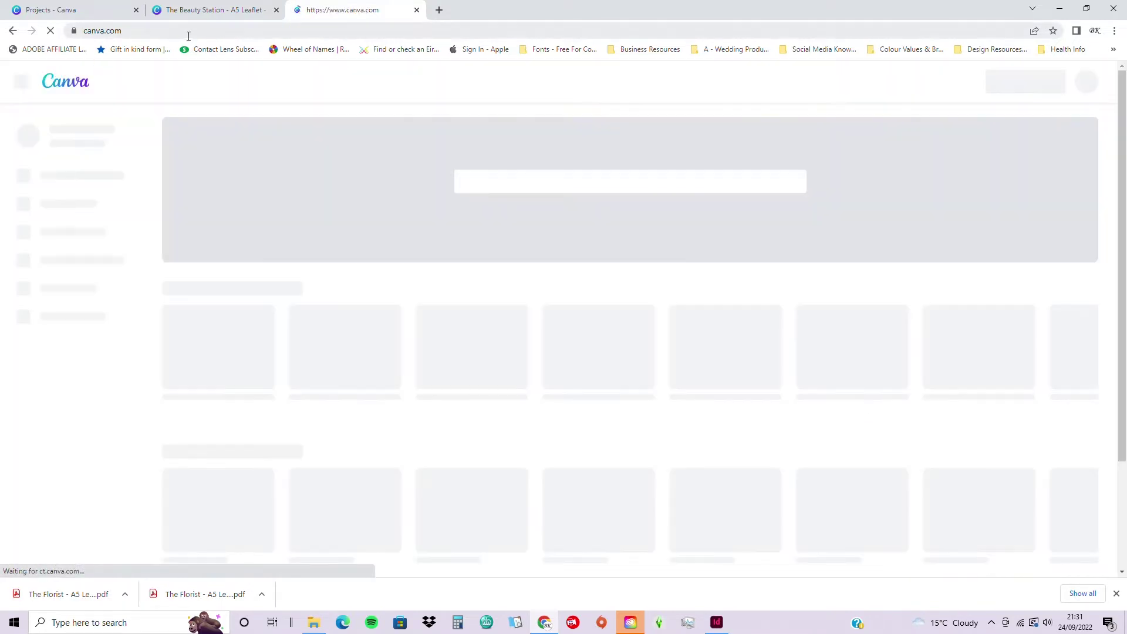
{"action": "left_click", "coordinate": [277, 10]}
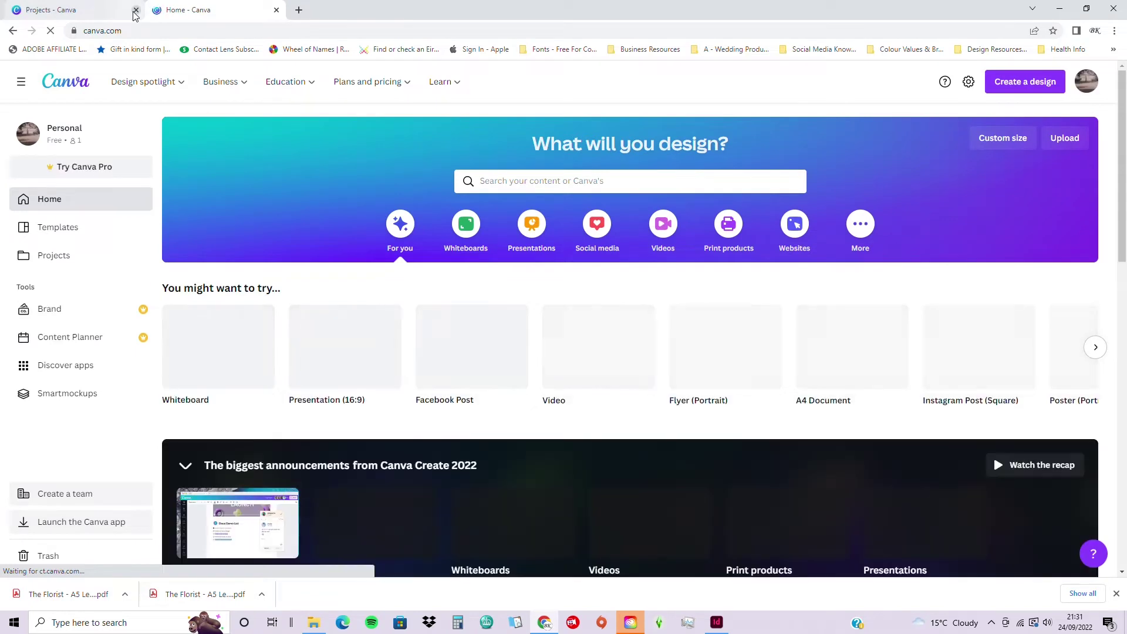
{"action": "left_click", "coordinate": [135, 11]}
{"action": "mouse_move", "coordinate": [108, 86]}
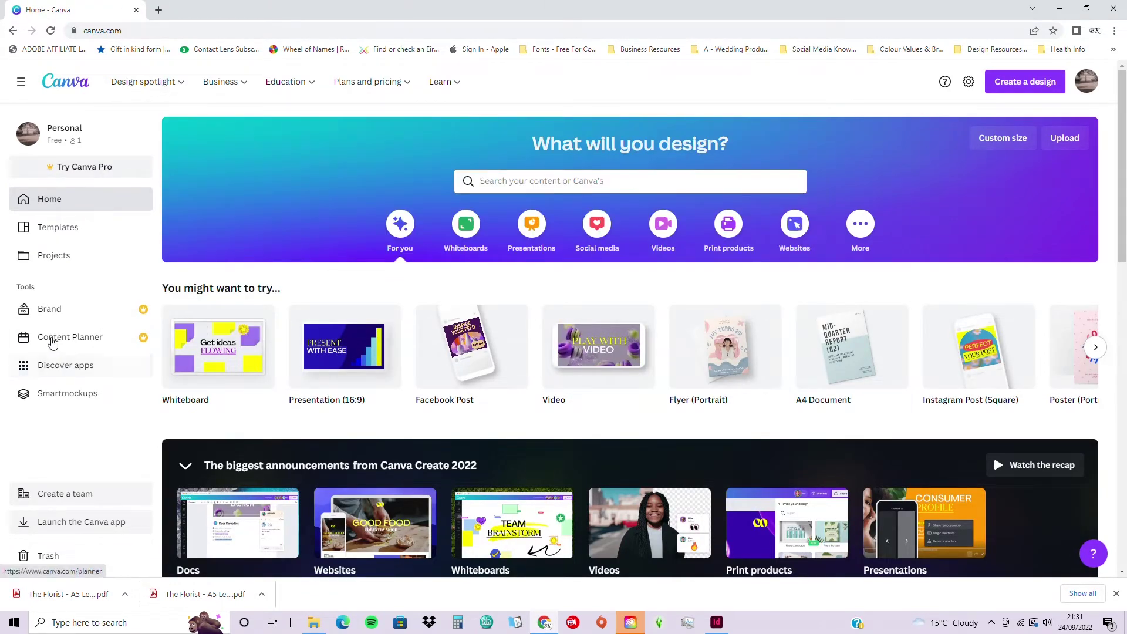
{"action": "left_click", "coordinate": [71, 255]}
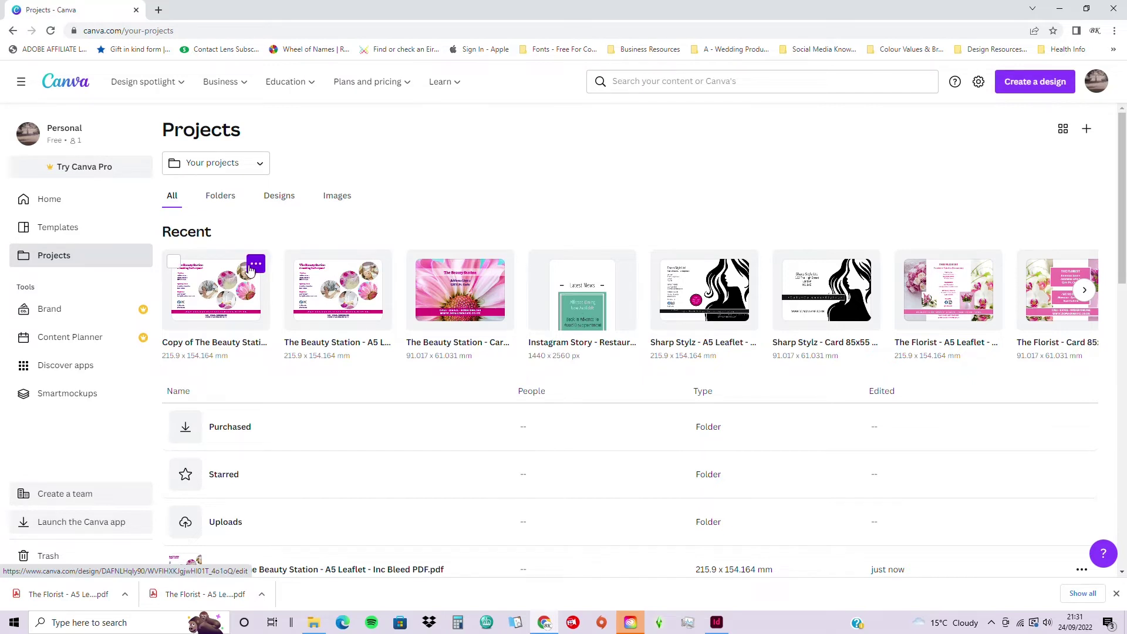
{"action": "left_click", "coordinate": [250, 268]}
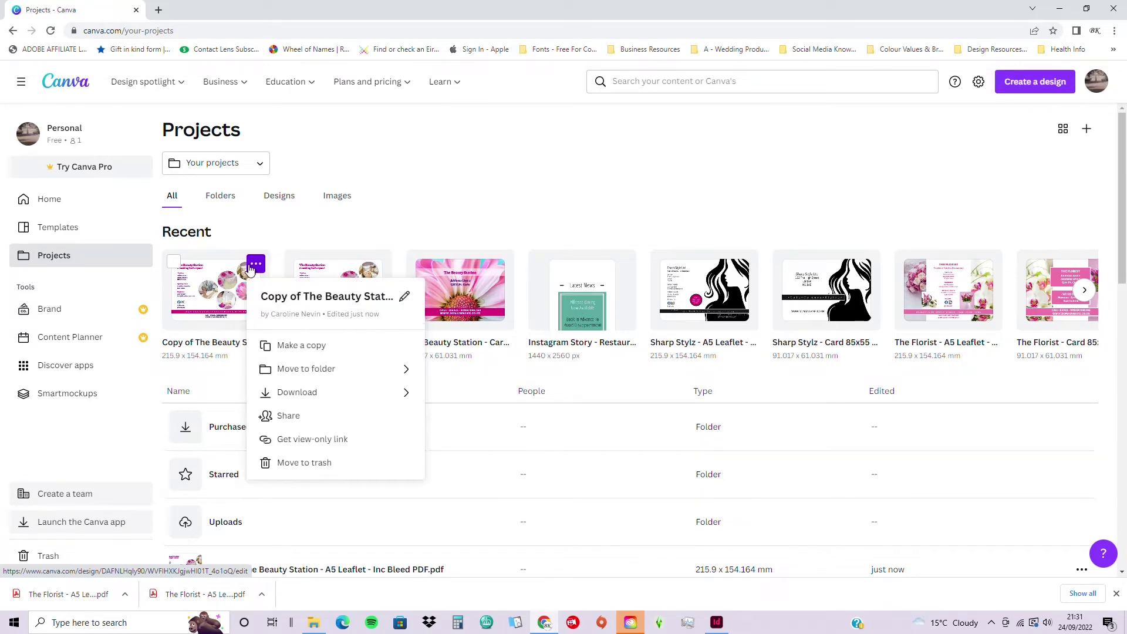
{"action": "left_click", "coordinate": [405, 298]}
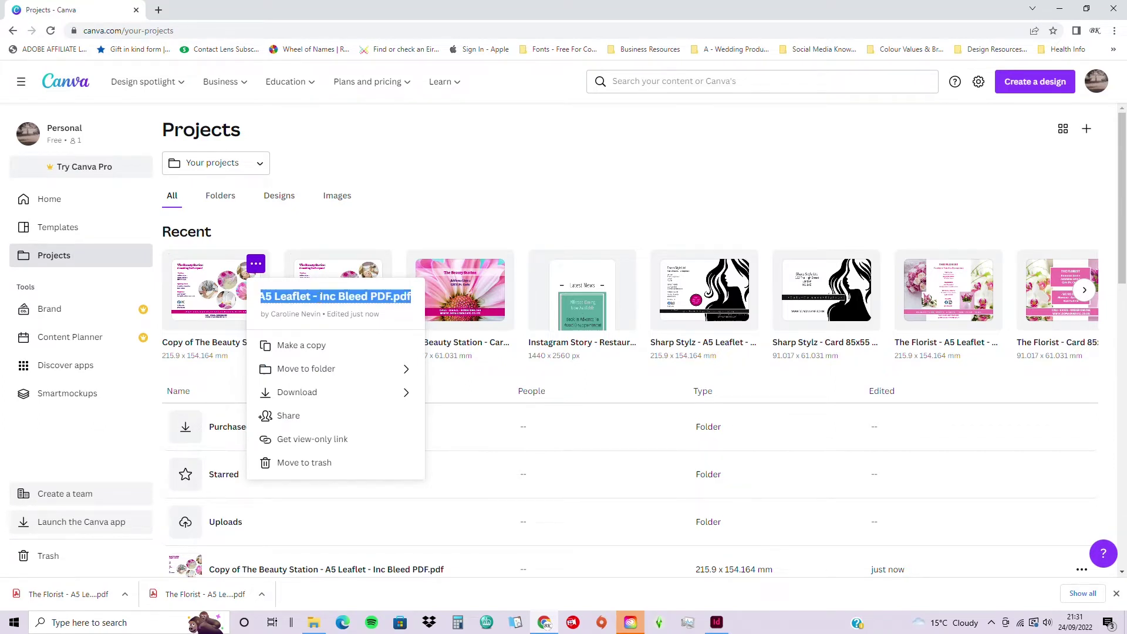
{"action": "key", "text": "Home"}
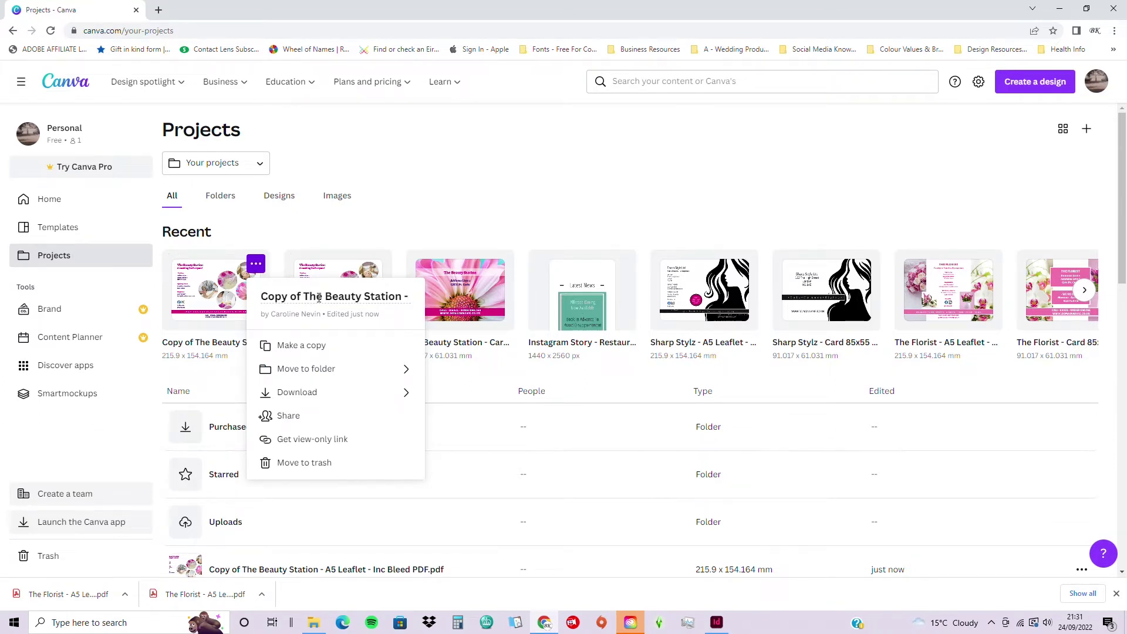
{"action": "key", "text": "Escape"}
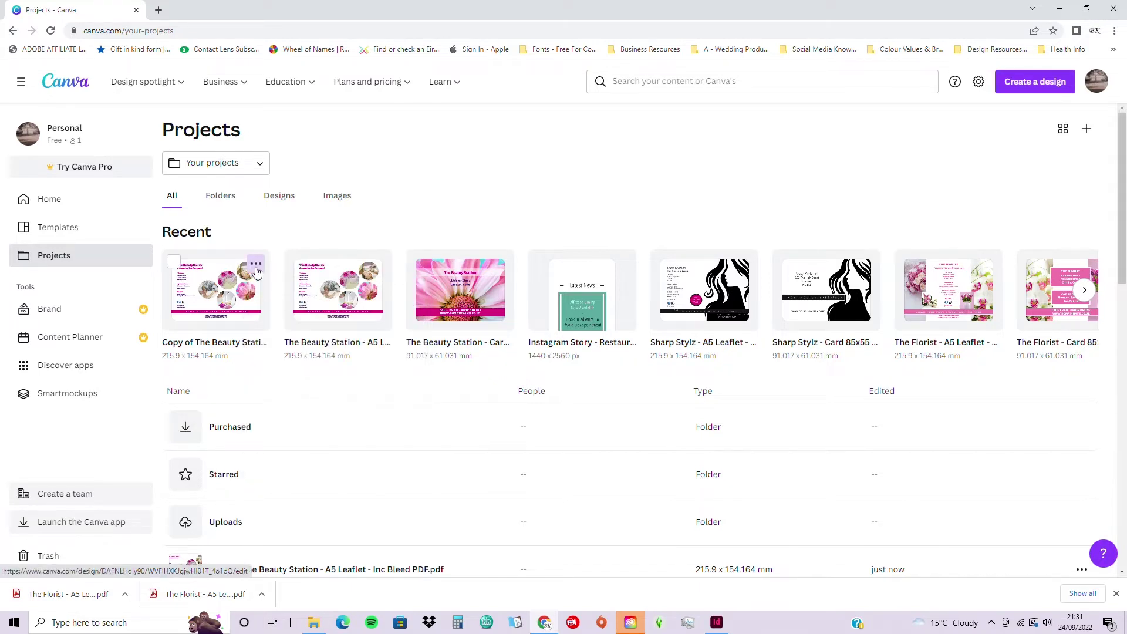
Move the copy of The Beauty Station A5 leaflet into a new folder named Original Templates
{"action": "left_click", "coordinate": [256, 267]}
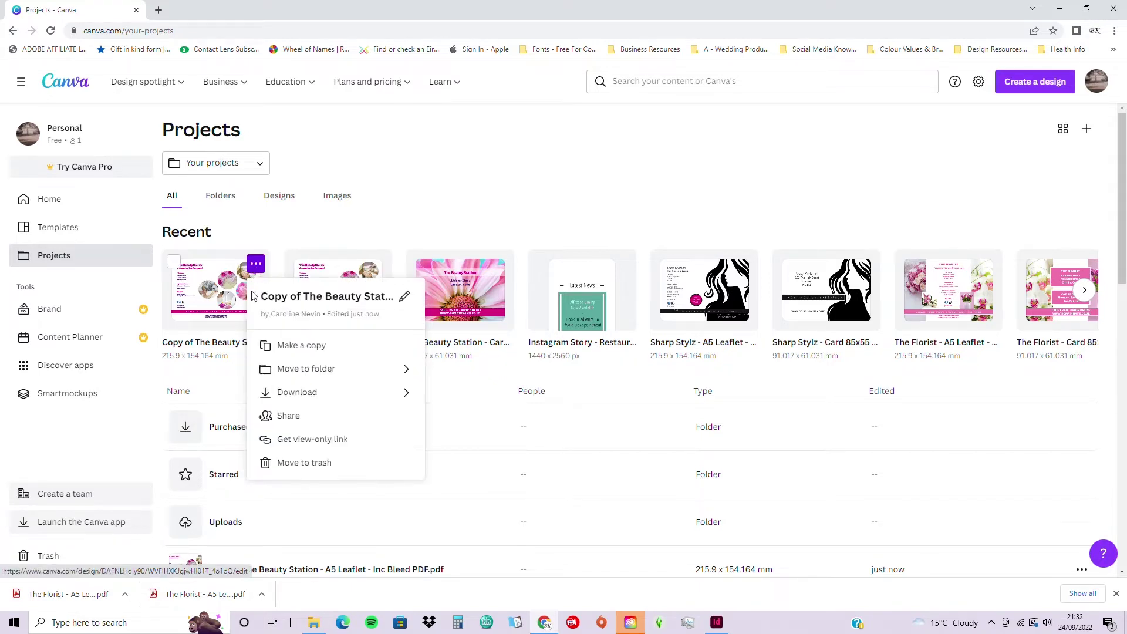
{"action": "left_click", "coordinate": [284, 370]}
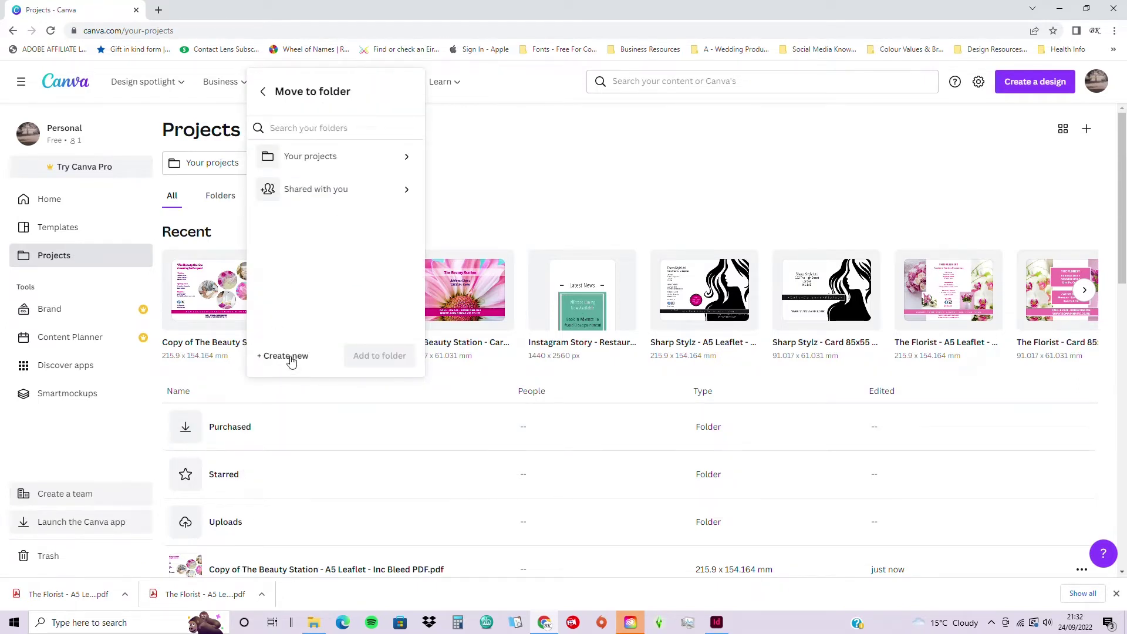
{"action": "left_click", "coordinate": [285, 357]}
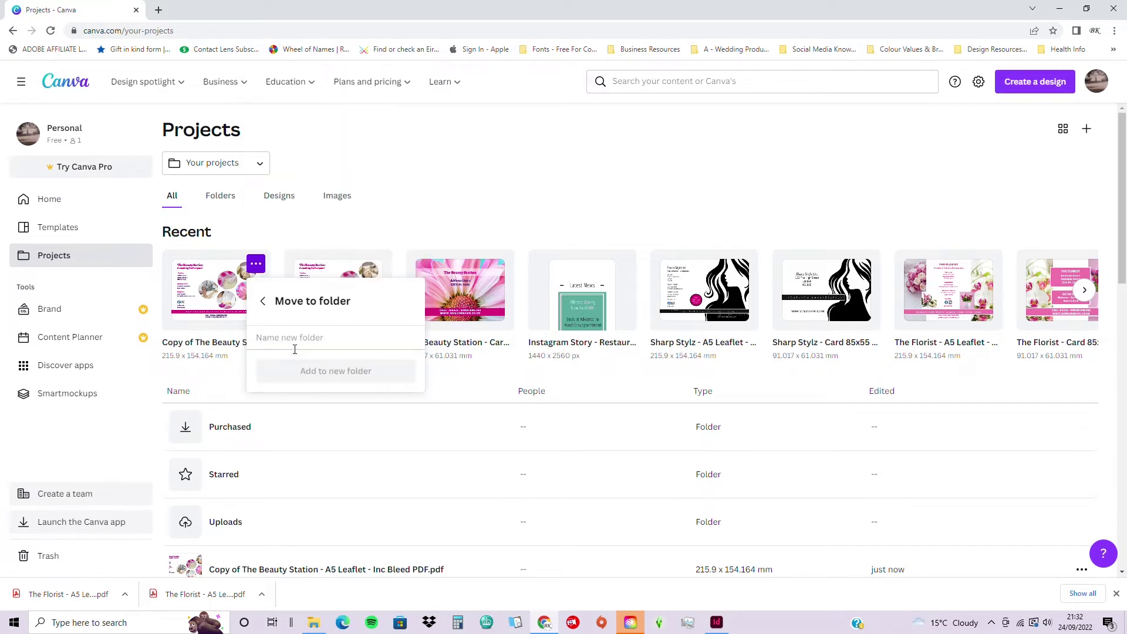
{"action": "type", "text": "Original Templates"}
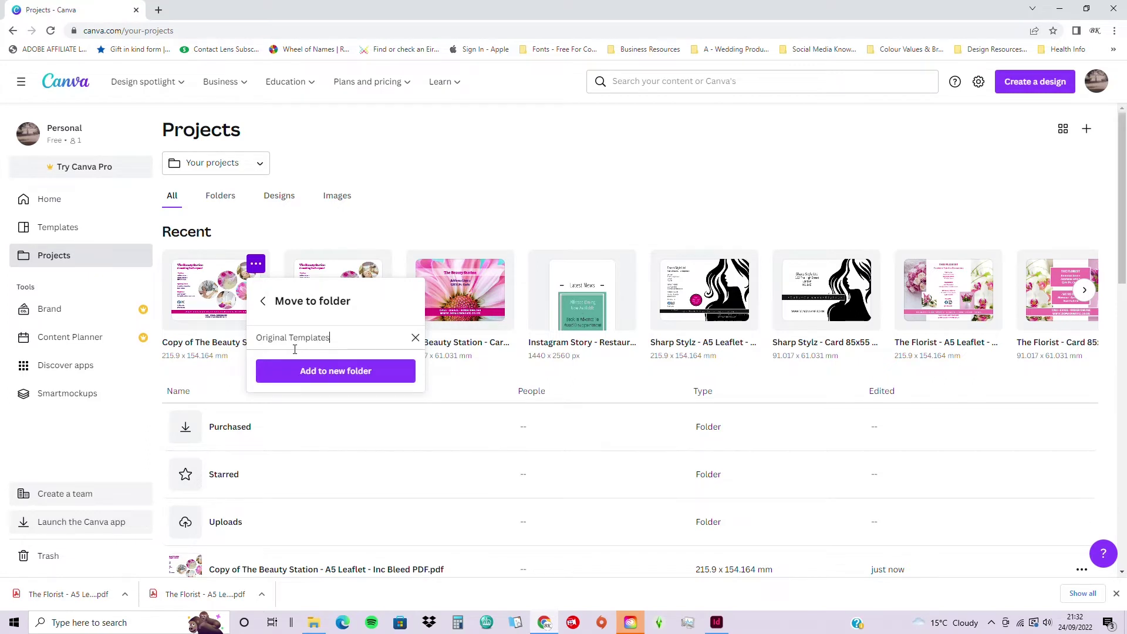
{"action": "left_click", "coordinate": [333, 377]}
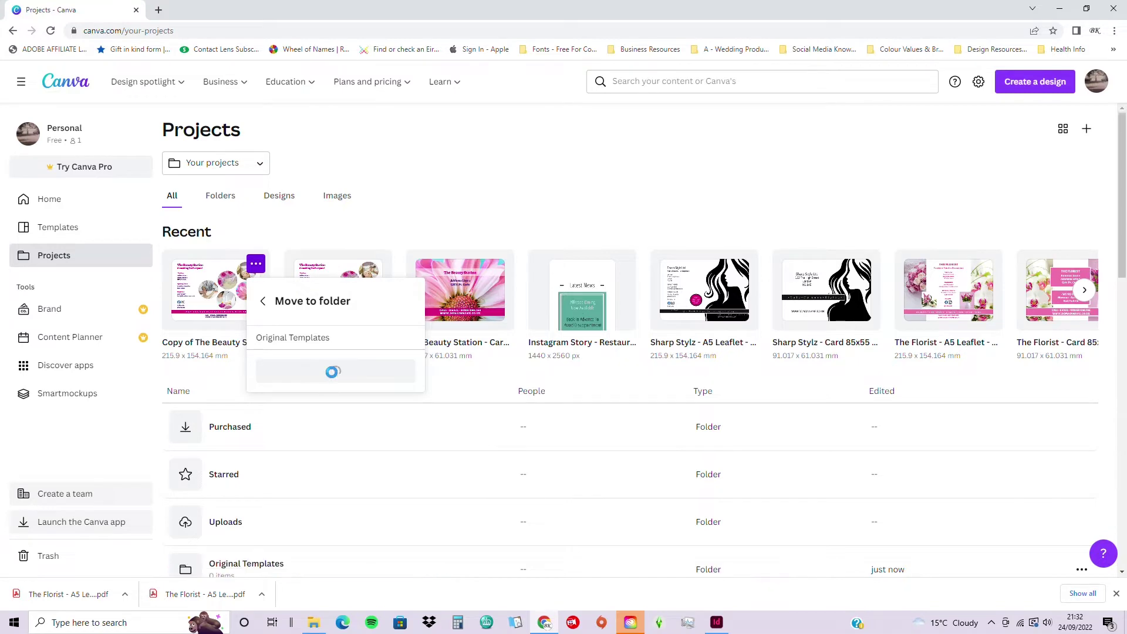
Check the contents of the Original Templates folder and return to the projects list
{"action": "scroll", "coordinate": [261, 364], "scroll_direction": "down", "scroll_amount": 3}
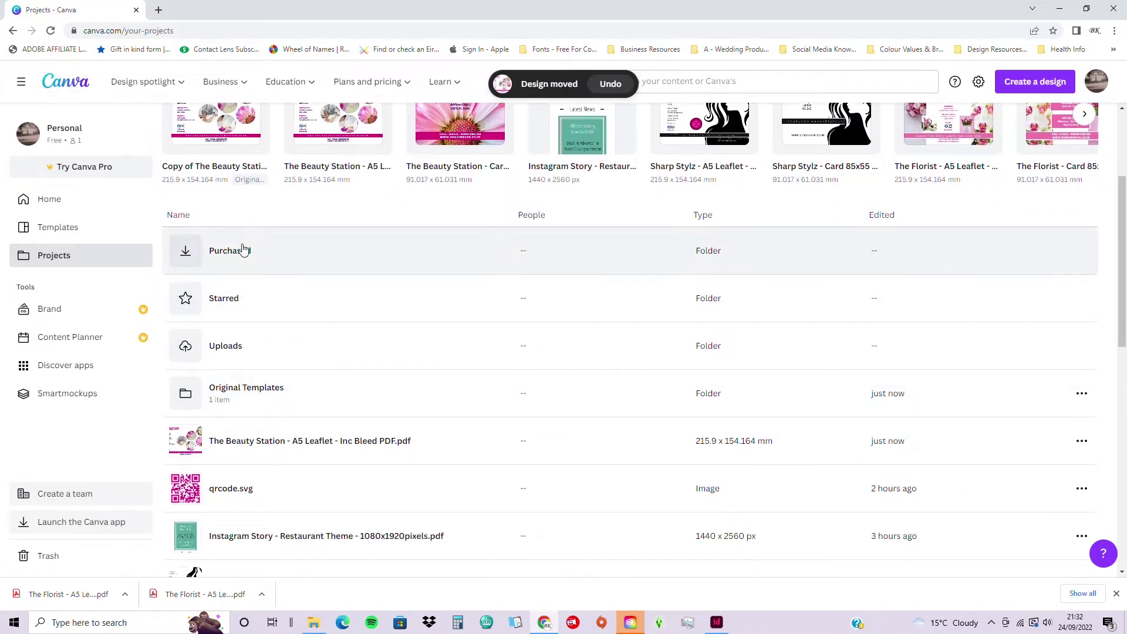
{"action": "left_click", "coordinate": [259, 403]}
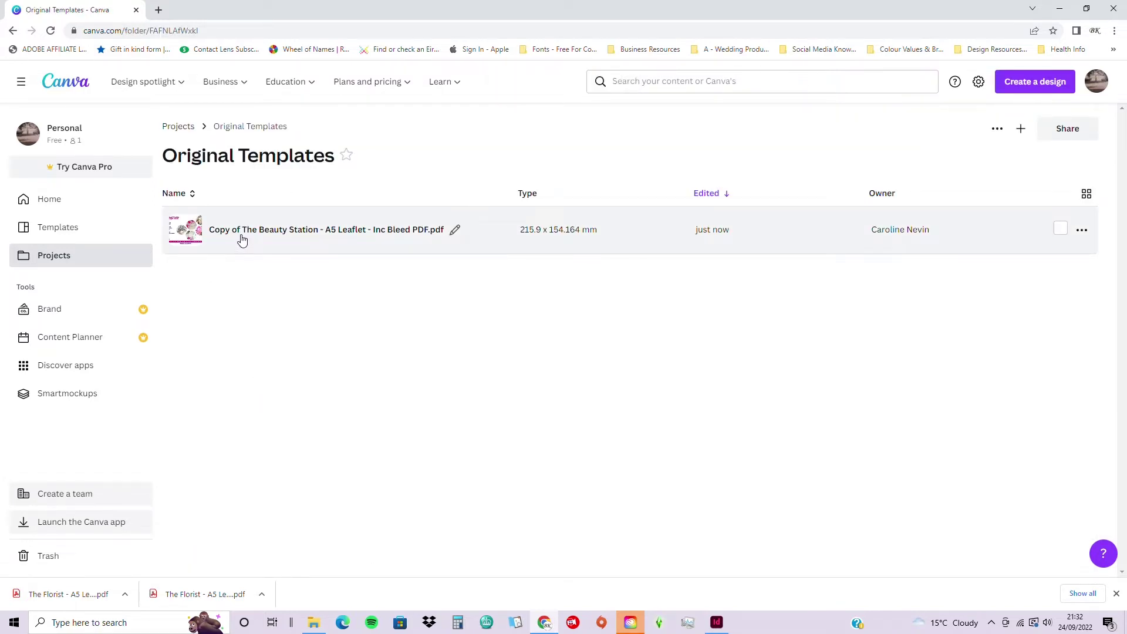
{"action": "left_click", "coordinate": [193, 132]}
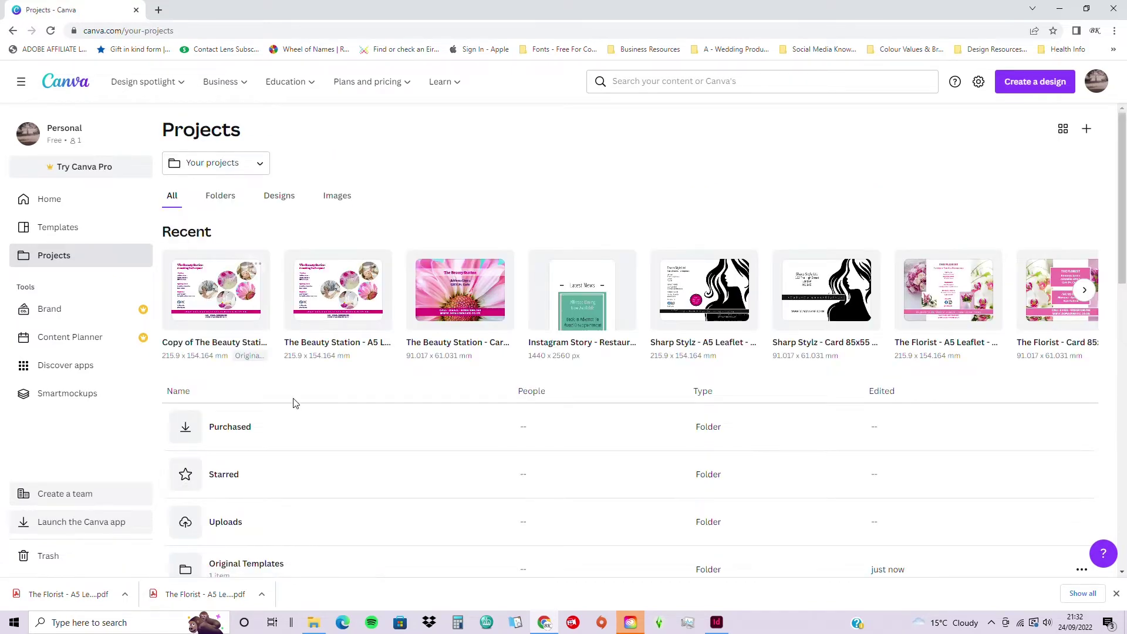
Open the The Beauty Station - A5 Leaflet design that is outside the Original Templates folder, and close the projects tab
{"action": "scroll", "coordinate": [292, 403], "scroll_direction": "down", "scroll_amount": 5}
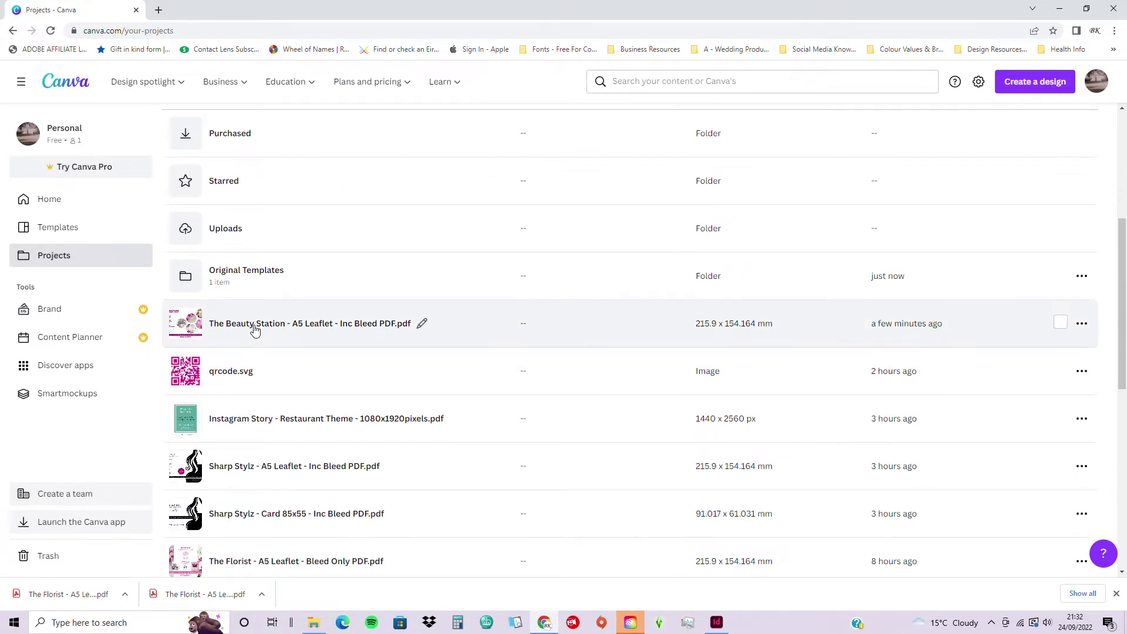
{"action": "scroll", "coordinate": [316, 416], "scroll_direction": "down", "scroll_amount": 2}
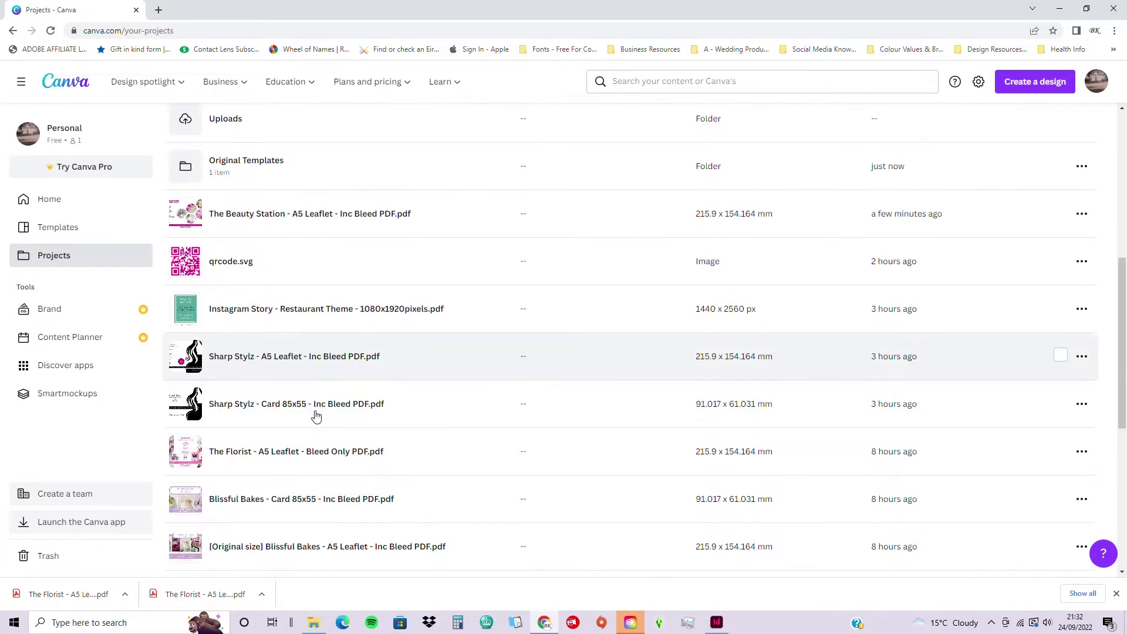
{"action": "scroll", "coordinate": [316, 416], "scroll_direction": "down", "scroll_amount": 7}
{"action": "scroll", "coordinate": [315, 414], "scroll_direction": "up", "scroll_amount": 14}
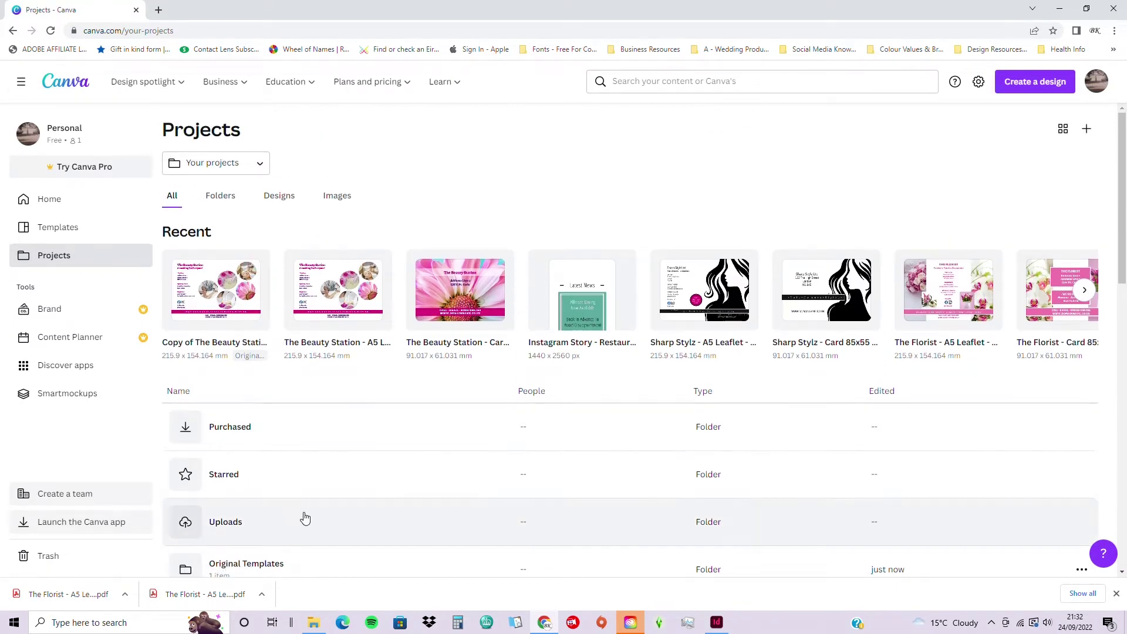
{"action": "scroll", "coordinate": [294, 505], "scroll_direction": "down", "scroll_amount": 2}
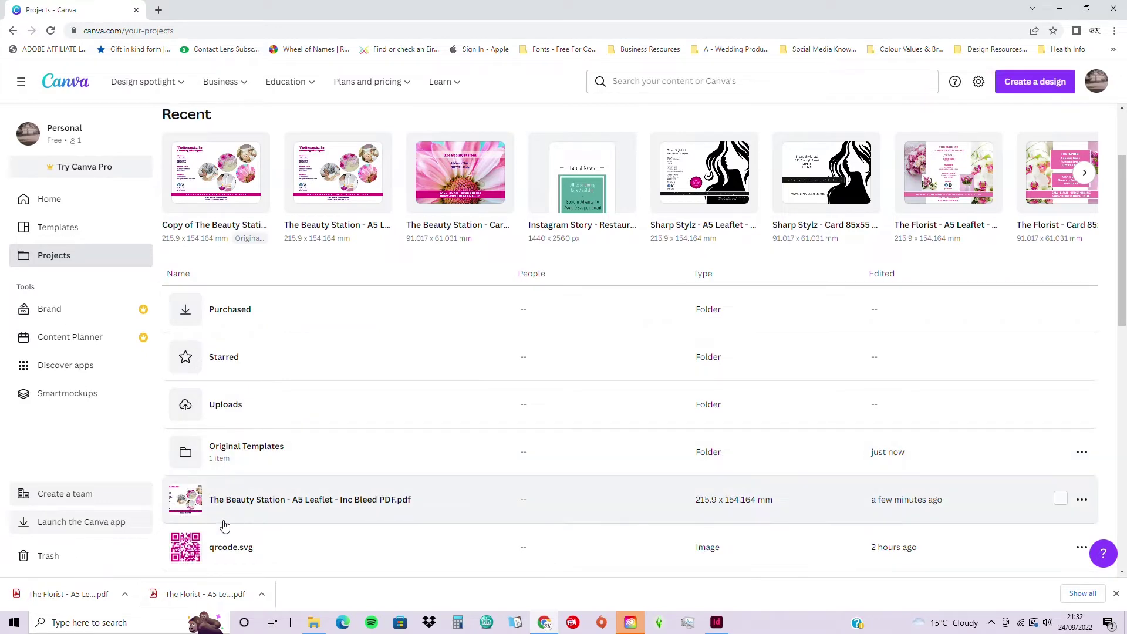
{"action": "scroll", "coordinate": [226, 534], "scroll_direction": "down", "scroll_amount": 2}
{"action": "scroll", "coordinate": [231, 469], "scroll_direction": "up", "scroll_amount": 4}
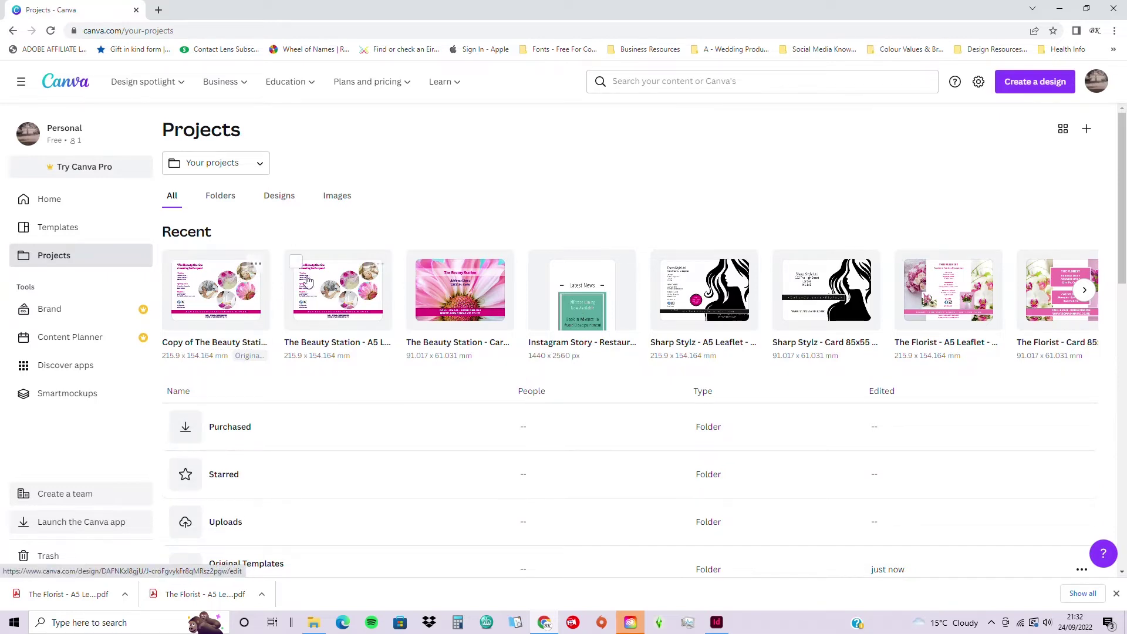
{"action": "left_click", "coordinate": [341, 288]}
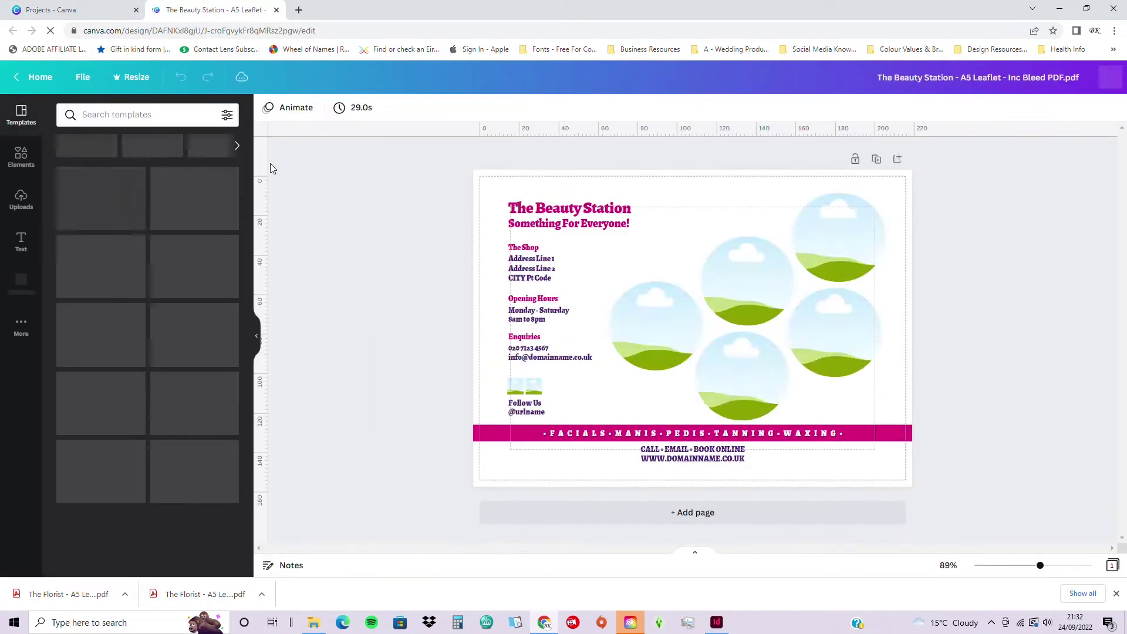
{"action": "left_click", "coordinate": [137, 10]}
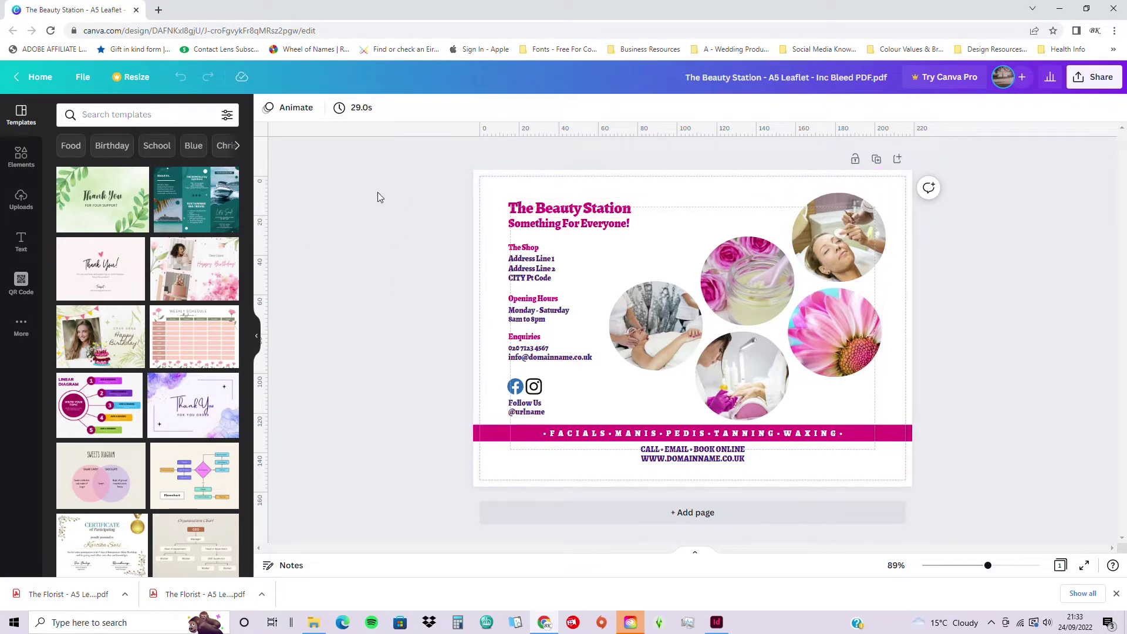
Inspect the text colours of the heading, the shop details, the services banner and the contact lines below it
{"action": "left_click", "coordinate": [541, 215]}
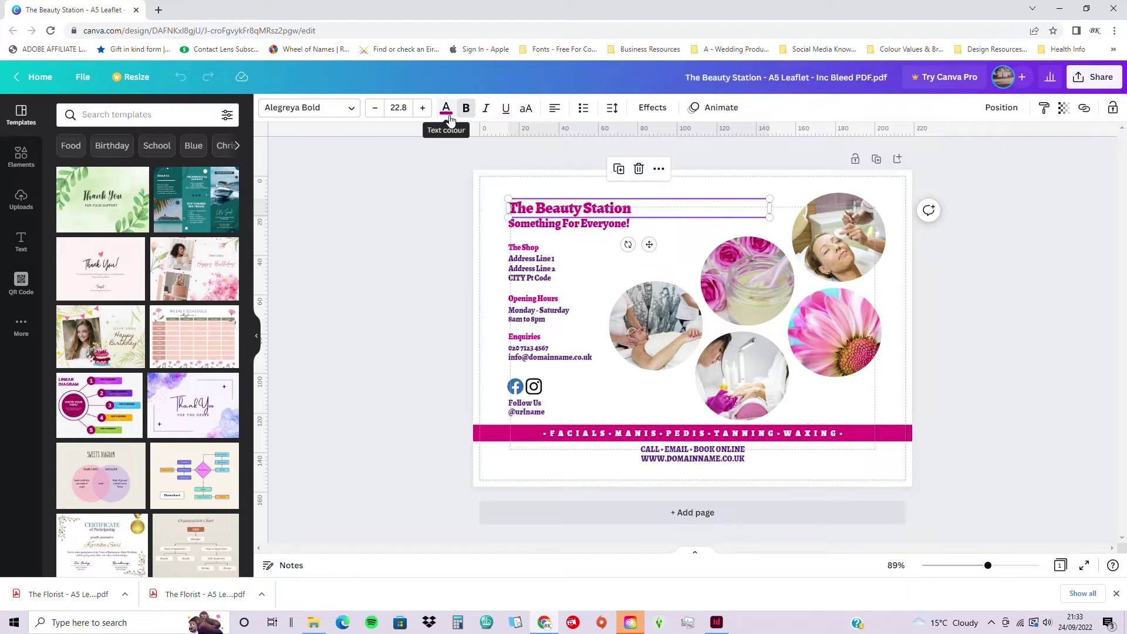
{"action": "left_click", "coordinate": [533, 274]}
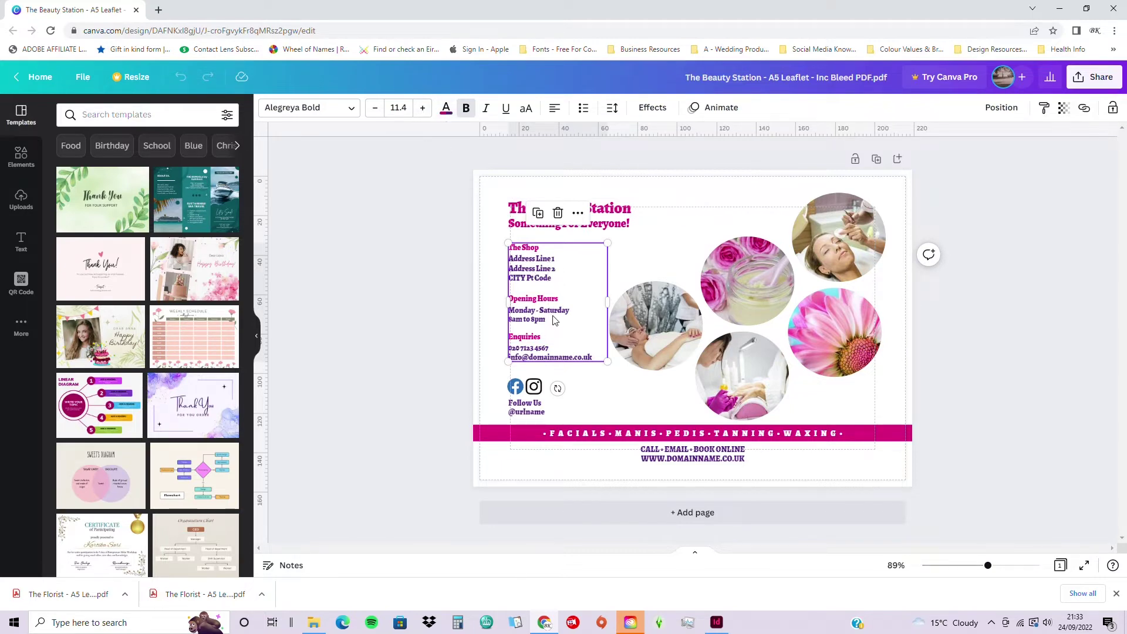
{"action": "left_click", "coordinate": [553, 434]}
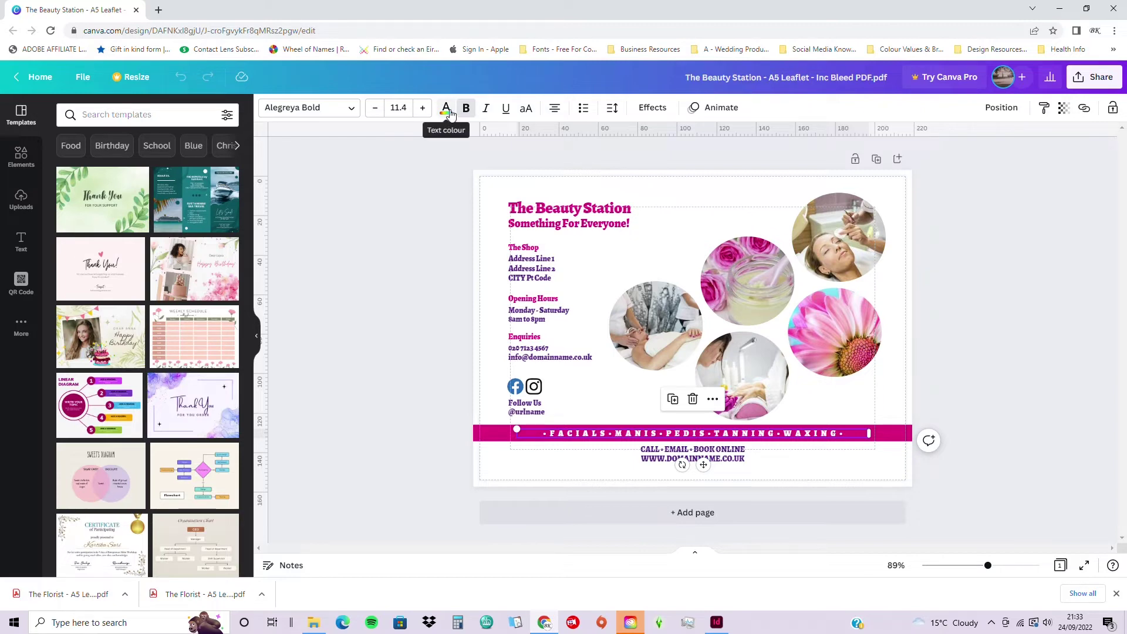
{"action": "left_click", "coordinate": [675, 461]}
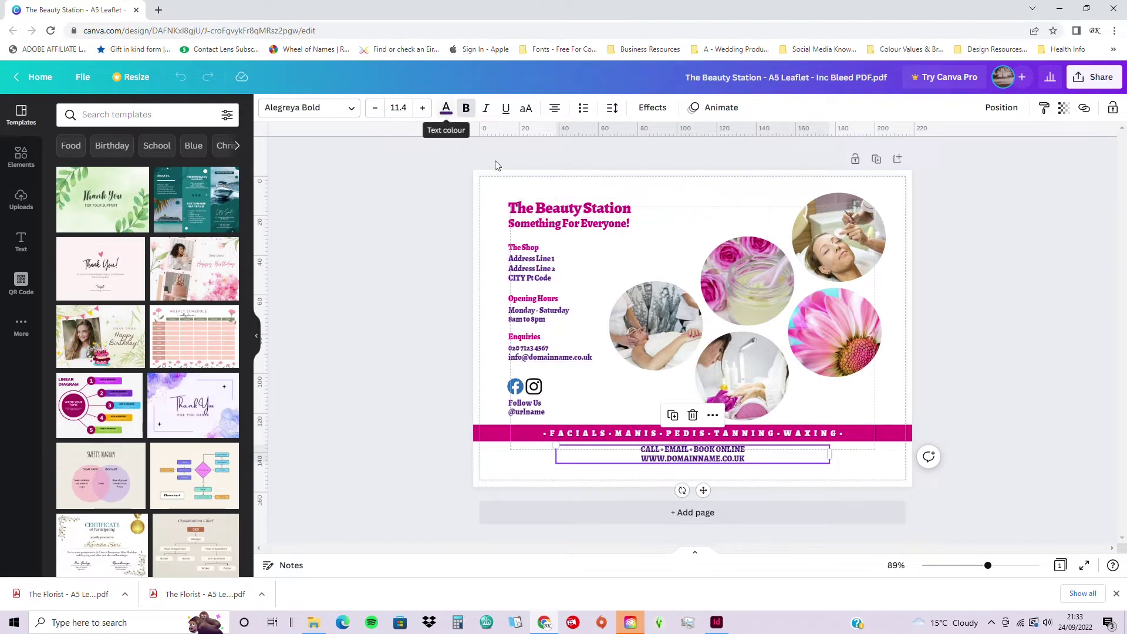
Recolour the The Beauty Station heading and the Something For Everyone! tagline with the purple document colour #4e1f7b
{"action": "left_click", "coordinate": [532, 209]}
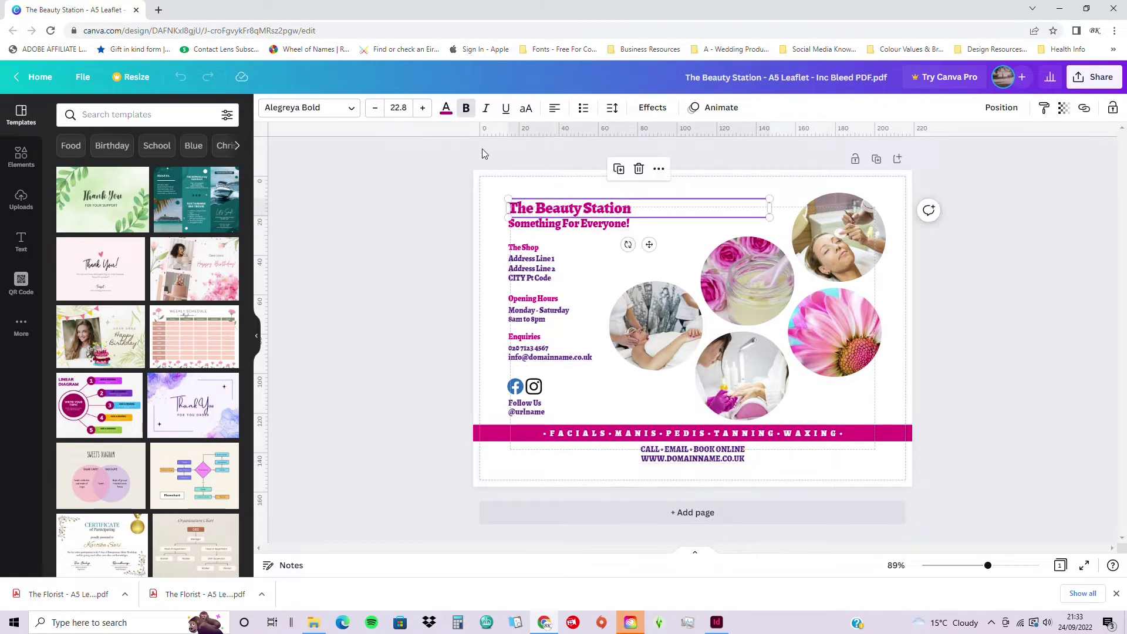
{"action": "left_click", "coordinate": [447, 110]}
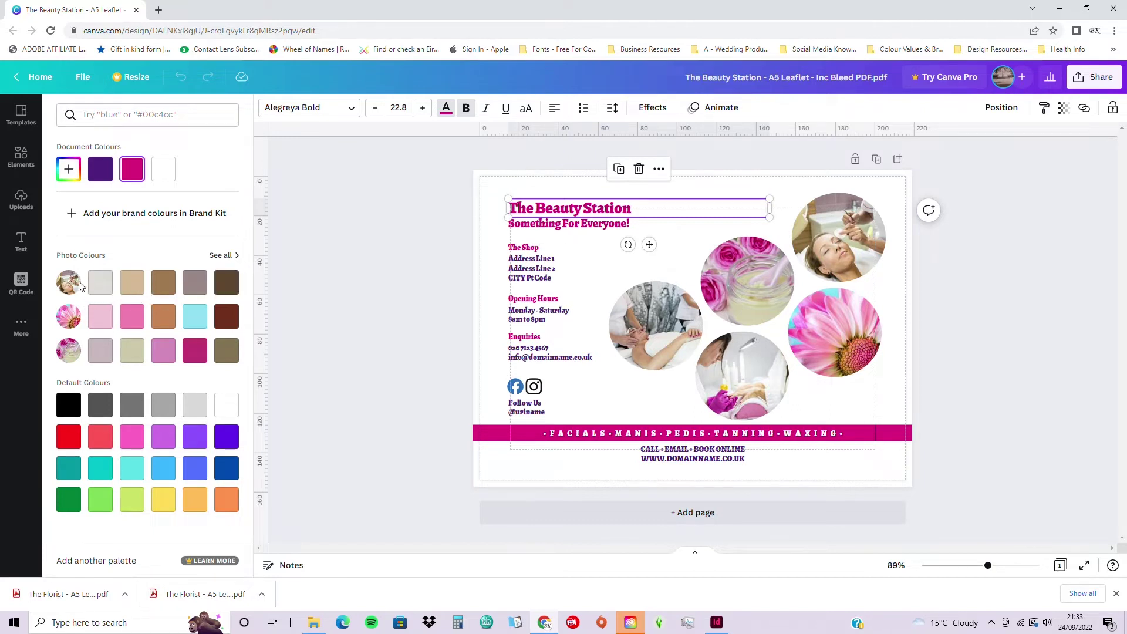
{"action": "left_click", "coordinate": [222, 256]}
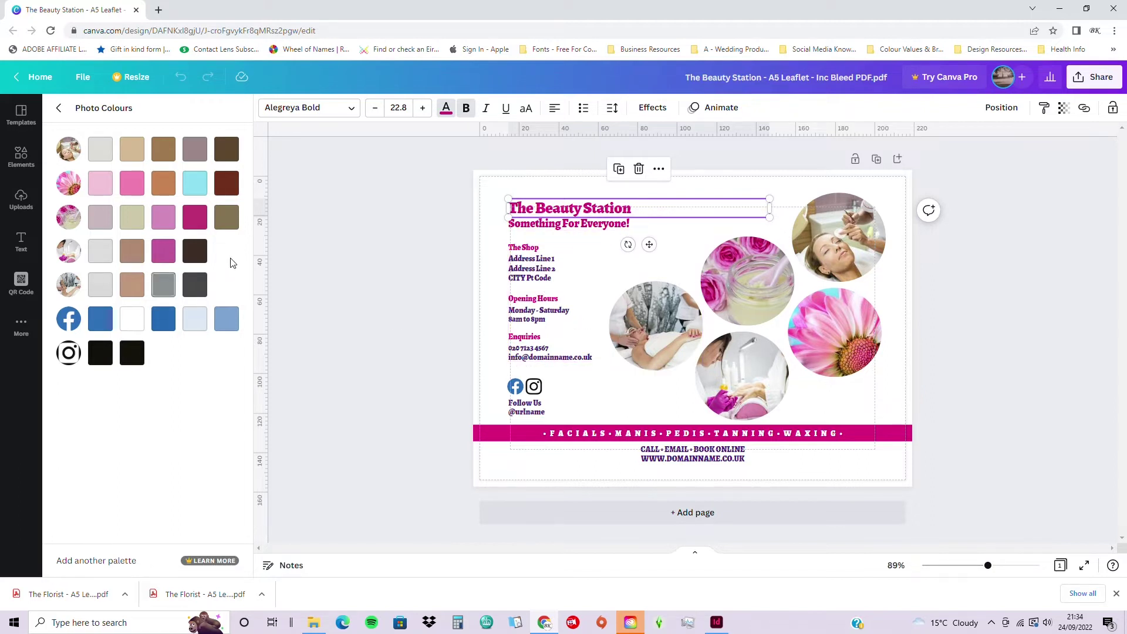
{"action": "left_click", "coordinate": [59, 109]}
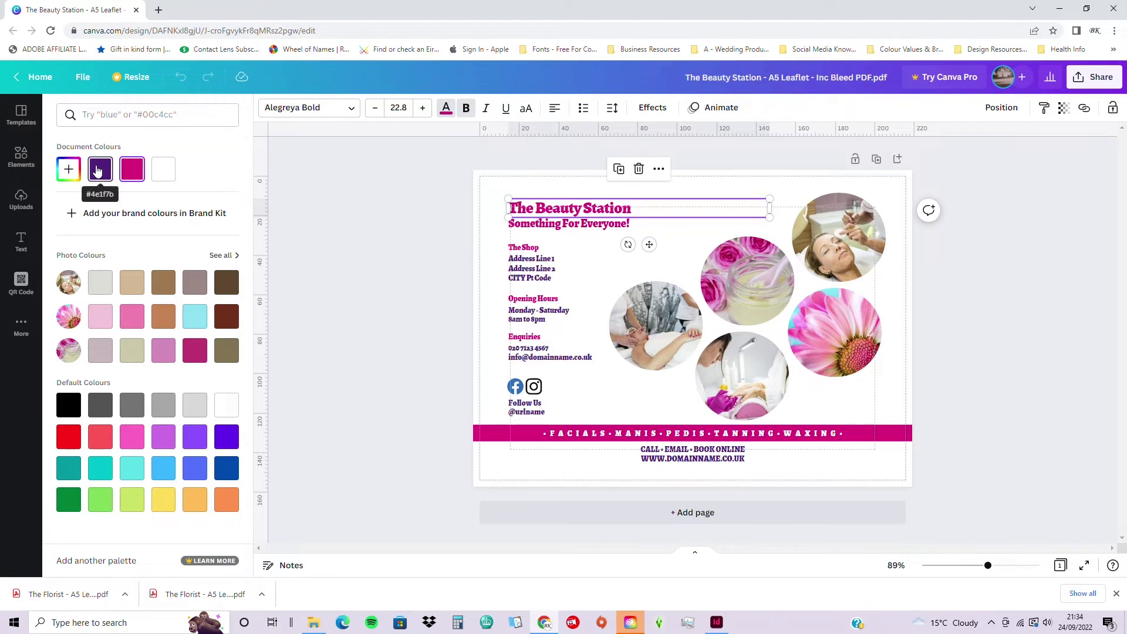
{"action": "left_click", "coordinate": [540, 227], "text": "shift"}
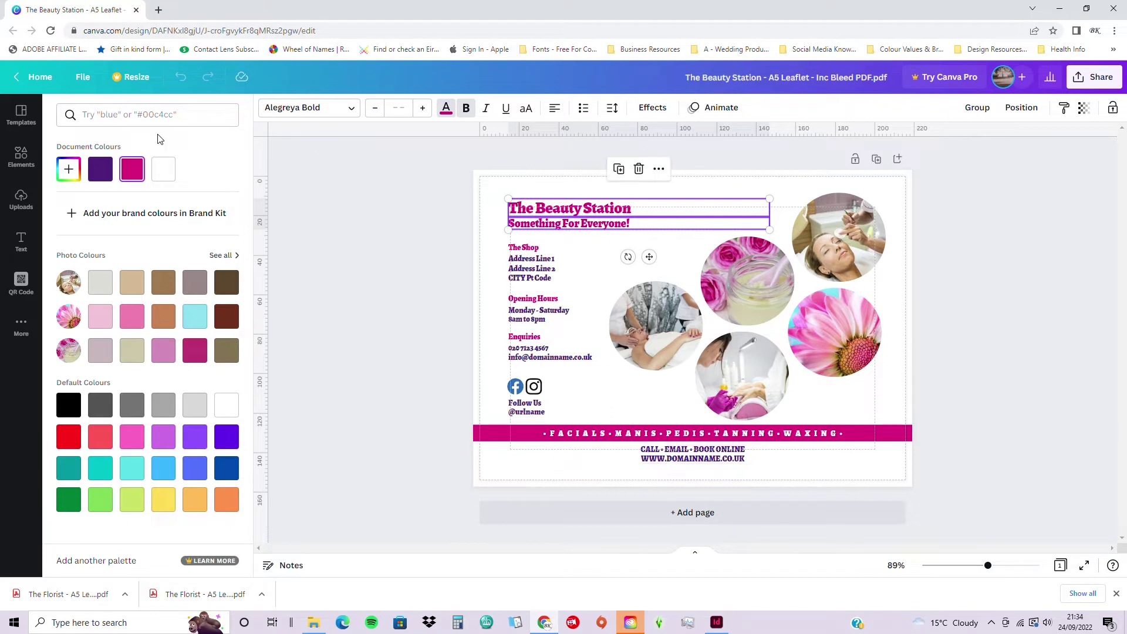
{"action": "left_click", "coordinate": [103, 171]}
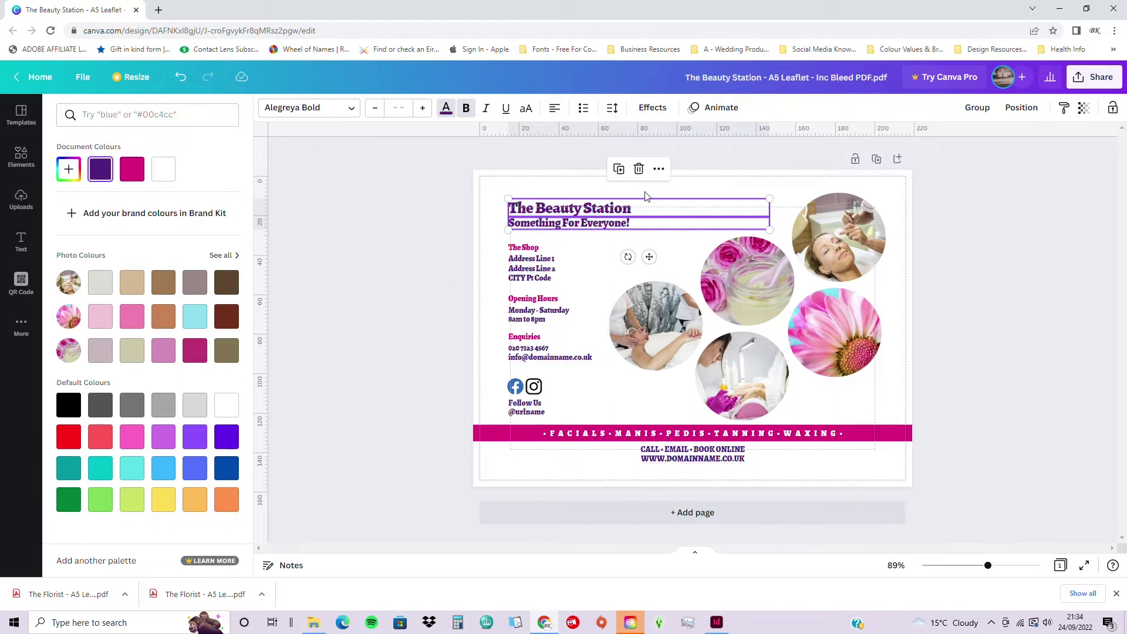
{"action": "left_click", "coordinate": [531, 210]}
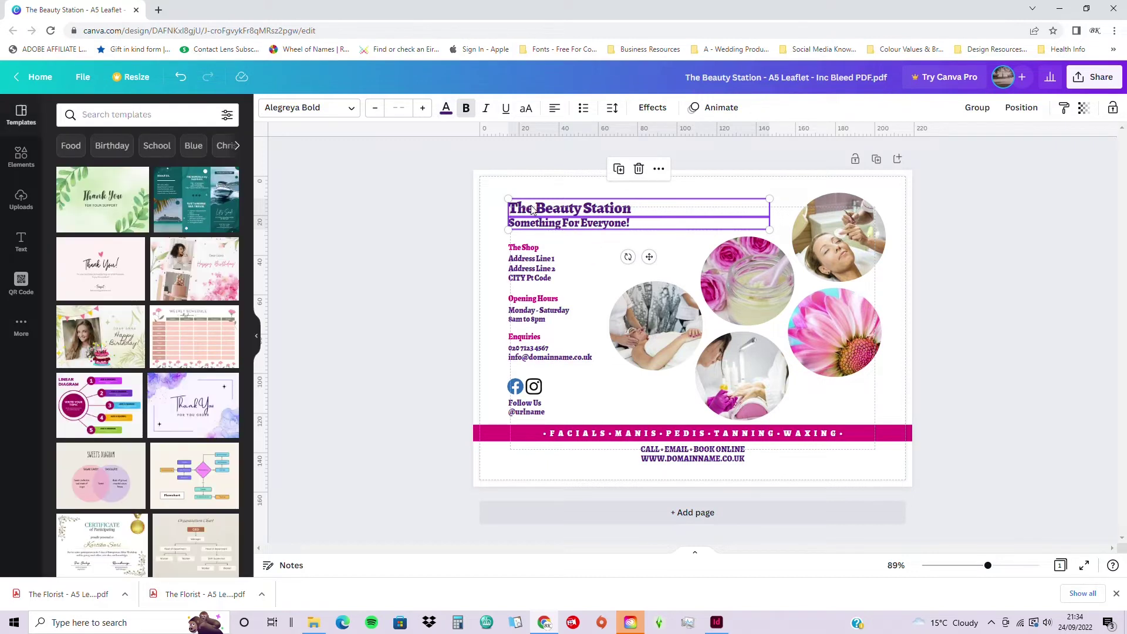
{"action": "left_click", "coordinate": [730, 194]}
{"action": "left_click", "coordinate": [618, 211]}
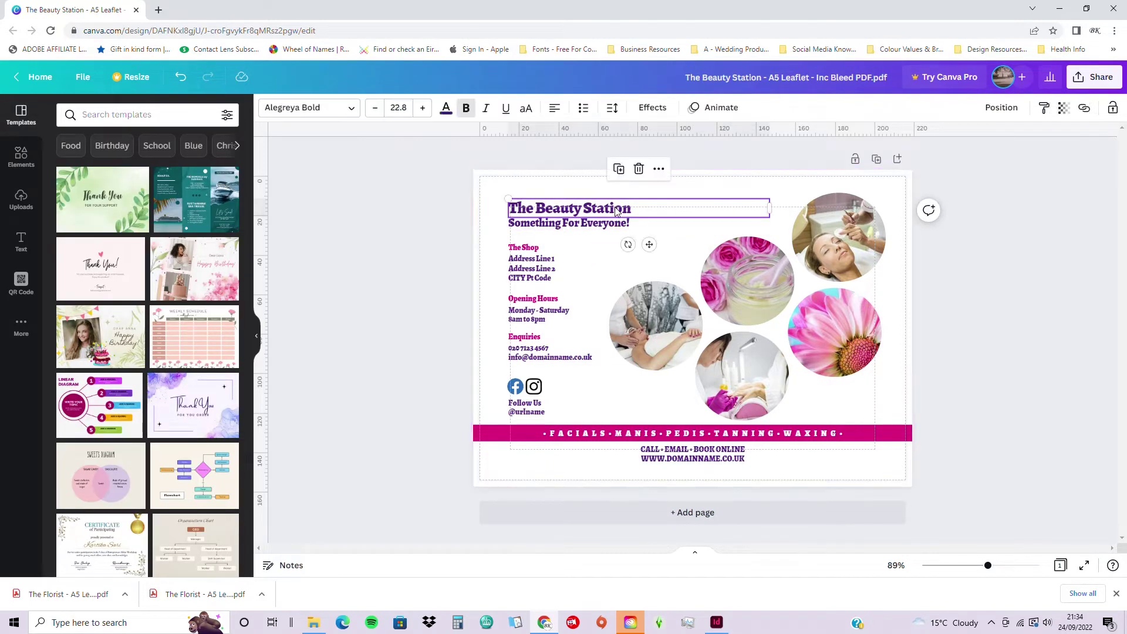
Try the magenta document colour on The Beauty Station heading and its tagline, and return both to the purple document colour
{"action": "left_click", "coordinate": [598, 228], "text": "shift"}
{"action": "left_click", "coordinate": [564, 317], "text": "shift"}
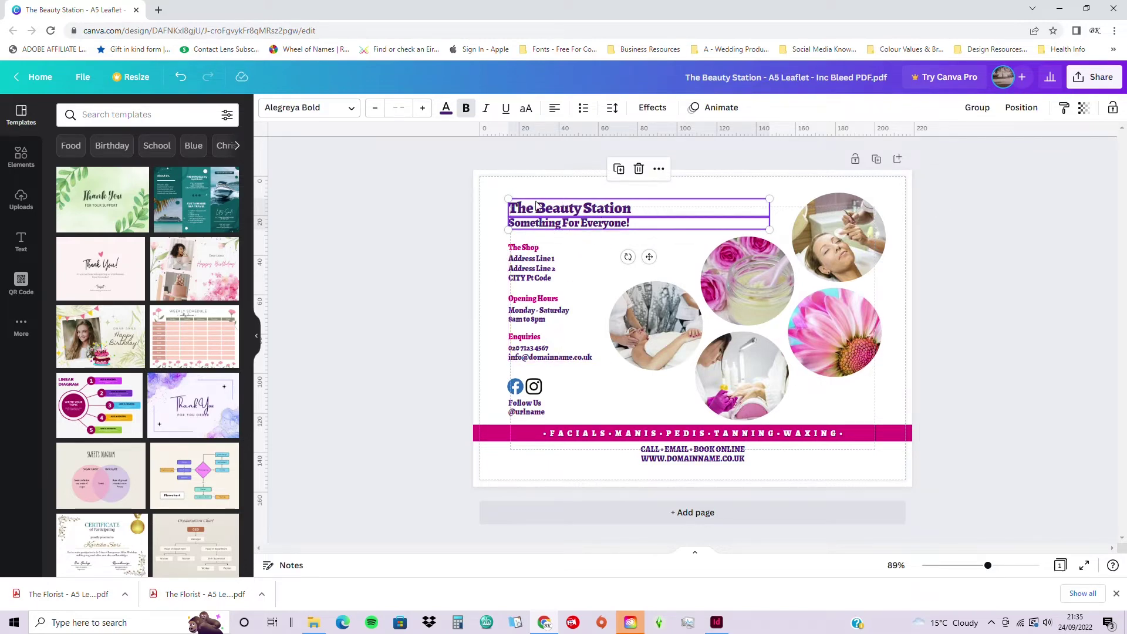
{"action": "left_click", "coordinate": [444, 108]}
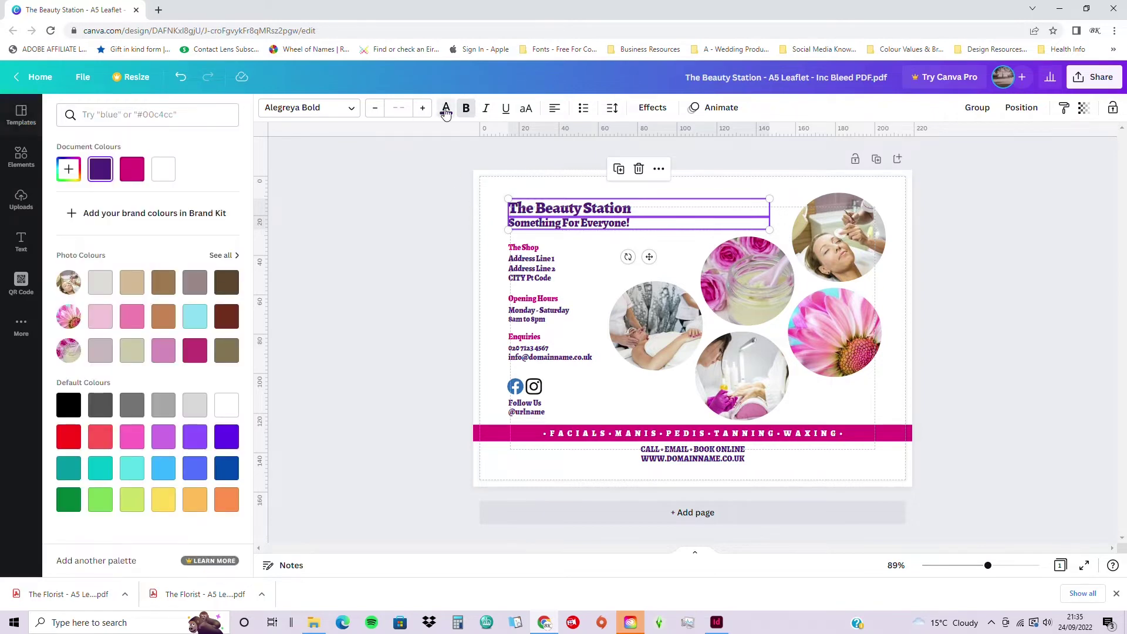
{"action": "left_click", "coordinate": [131, 170]}
{"action": "left_click", "coordinate": [105, 171]}
Recolour the three address lines with the magenta document colour and The Shop subheading with the purple one
{"action": "double_click", "coordinate": [555, 287]}
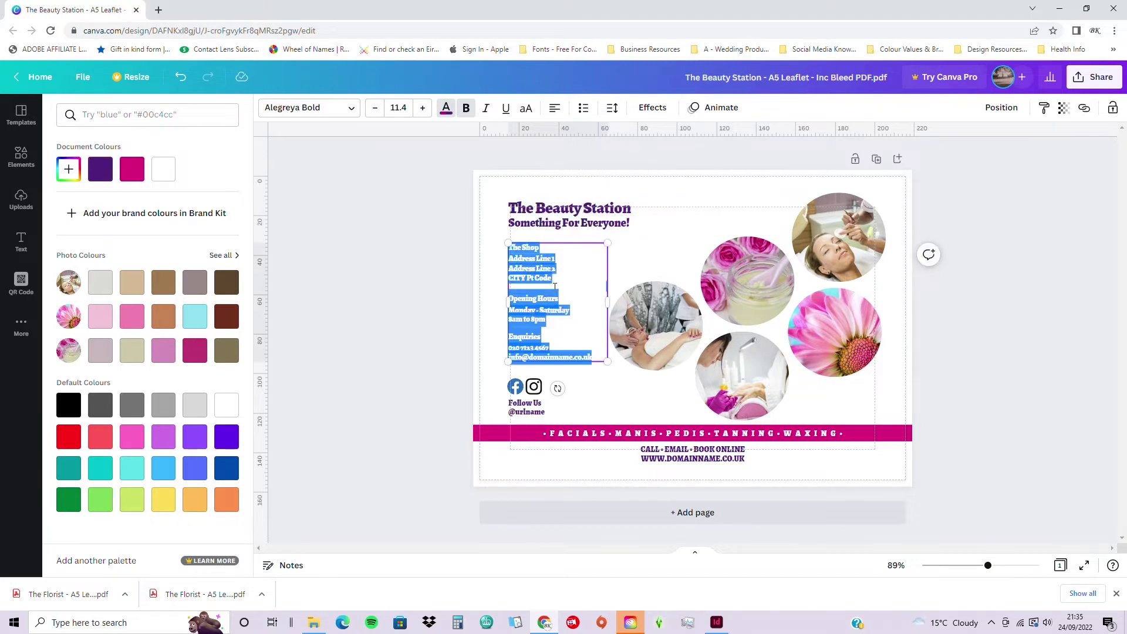
{"action": "left_click", "coordinate": [558, 281]}
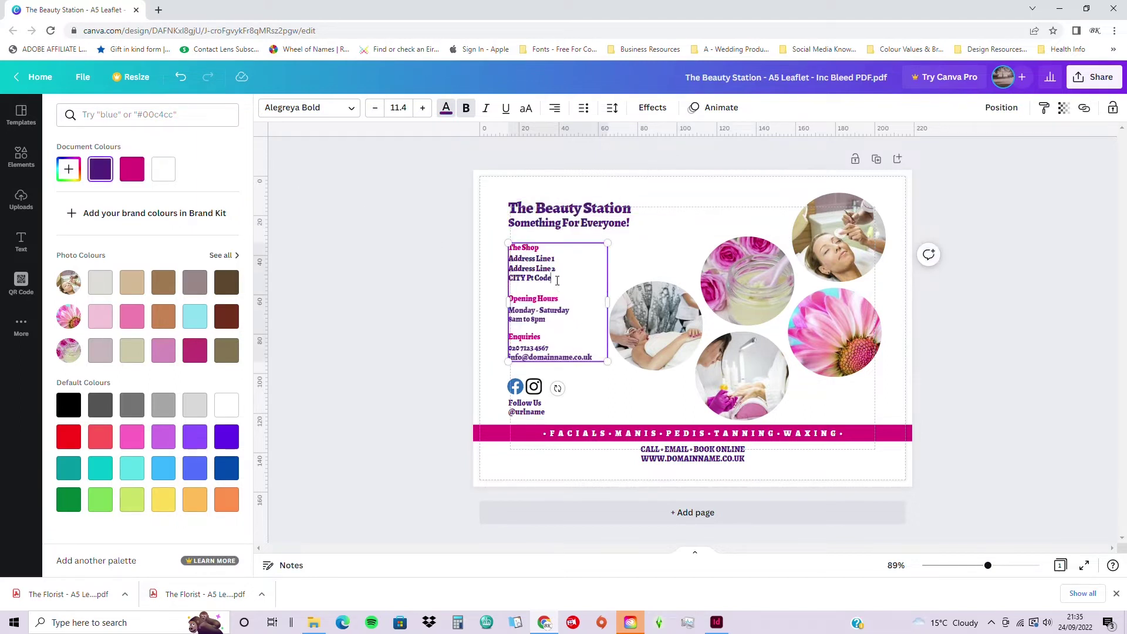
{"action": "left_click_drag", "start_coordinate": [557, 281], "coordinate": [508, 260]}
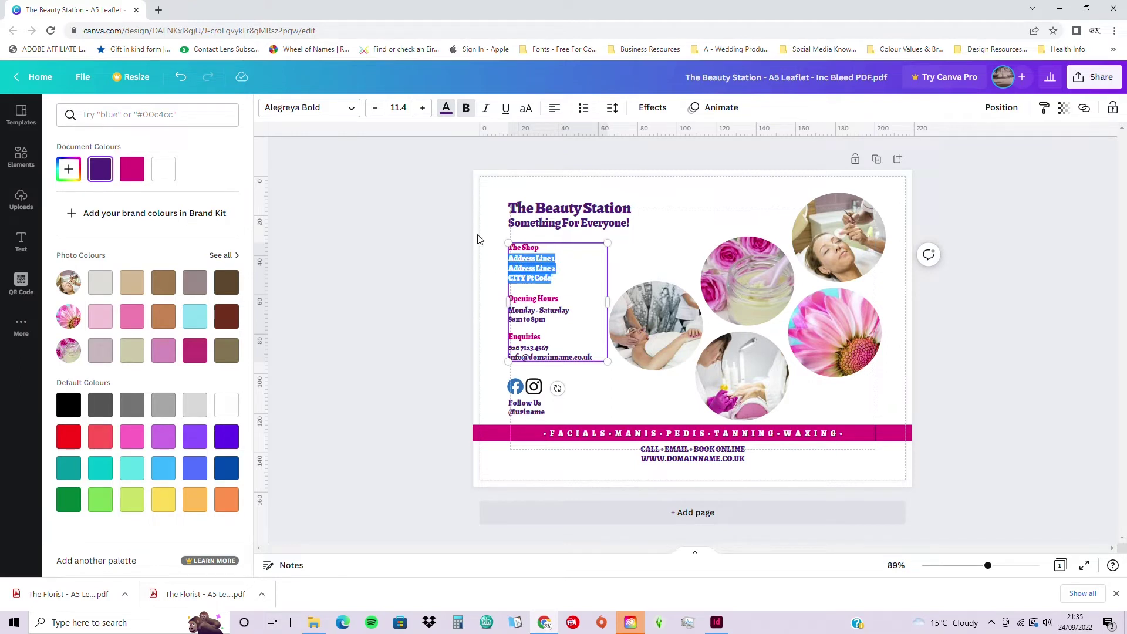
{"action": "left_click", "coordinate": [128, 176]}
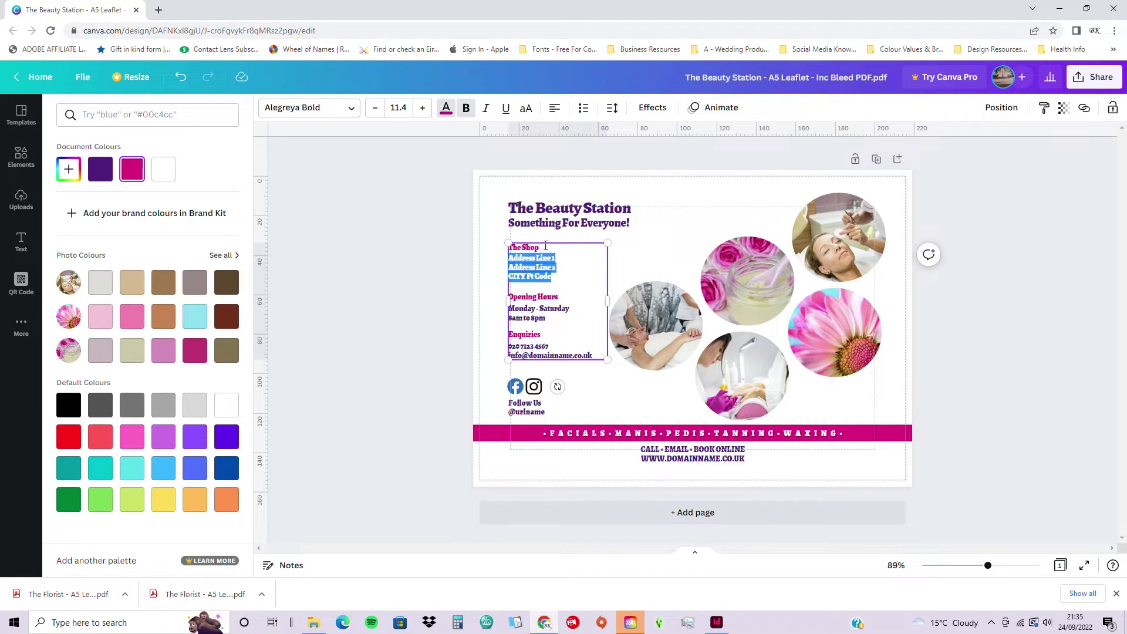
{"action": "left_click_drag", "start_coordinate": [545, 246], "coordinate": [505, 246]}
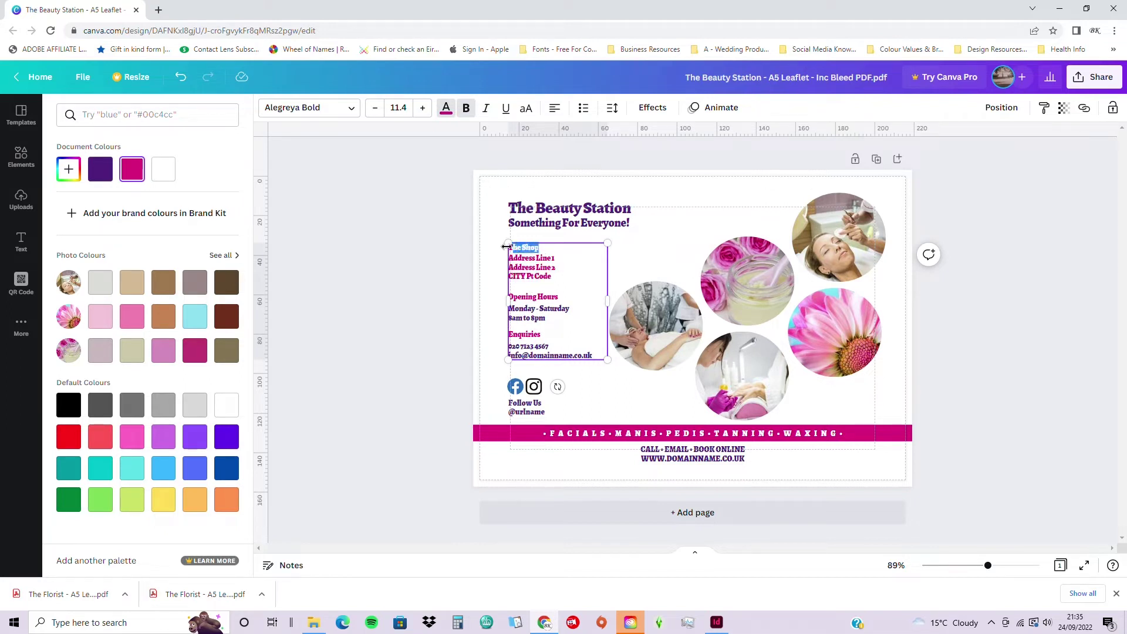
{"action": "left_click", "coordinate": [101, 165]}
Recolour the Opening Hours subheading with the purple document colour #4e1f7b
{"action": "left_click_drag", "start_coordinate": [555, 295], "coordinate": [502, 297]}
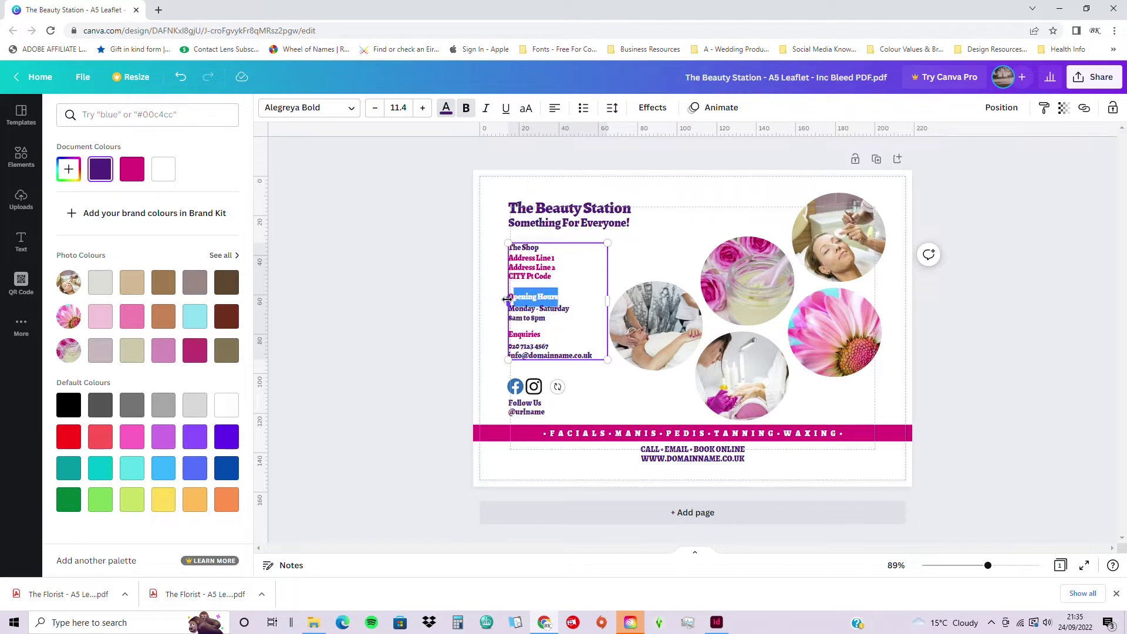
{"action": "left_click", "coordinate": [131, 170]}
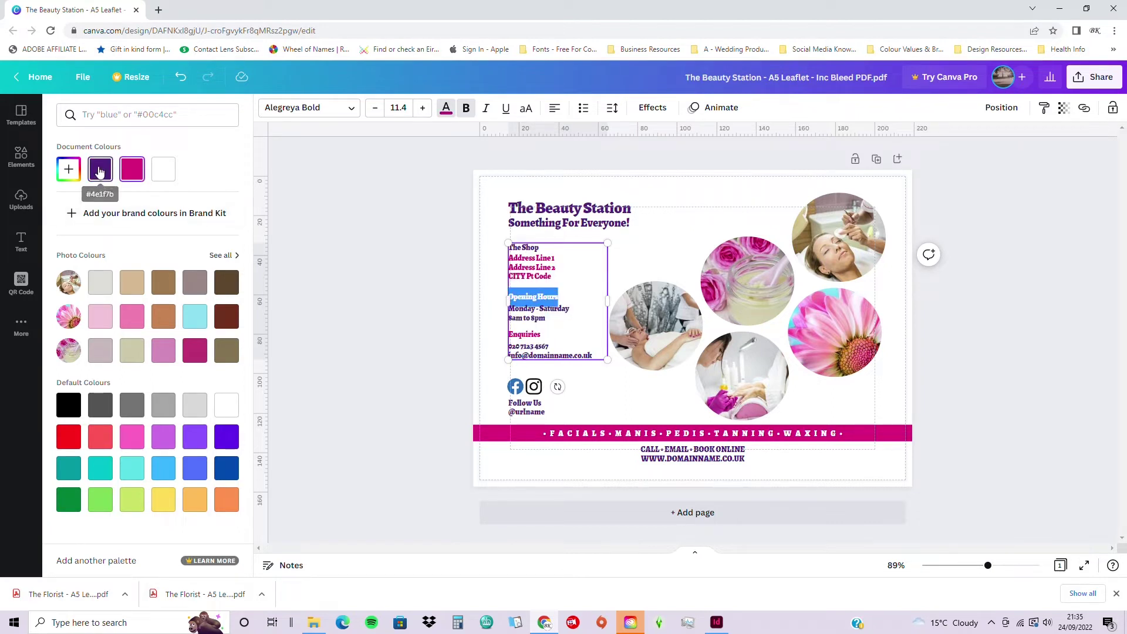
{"action": "left_click", "coordinate": [100, 170]}
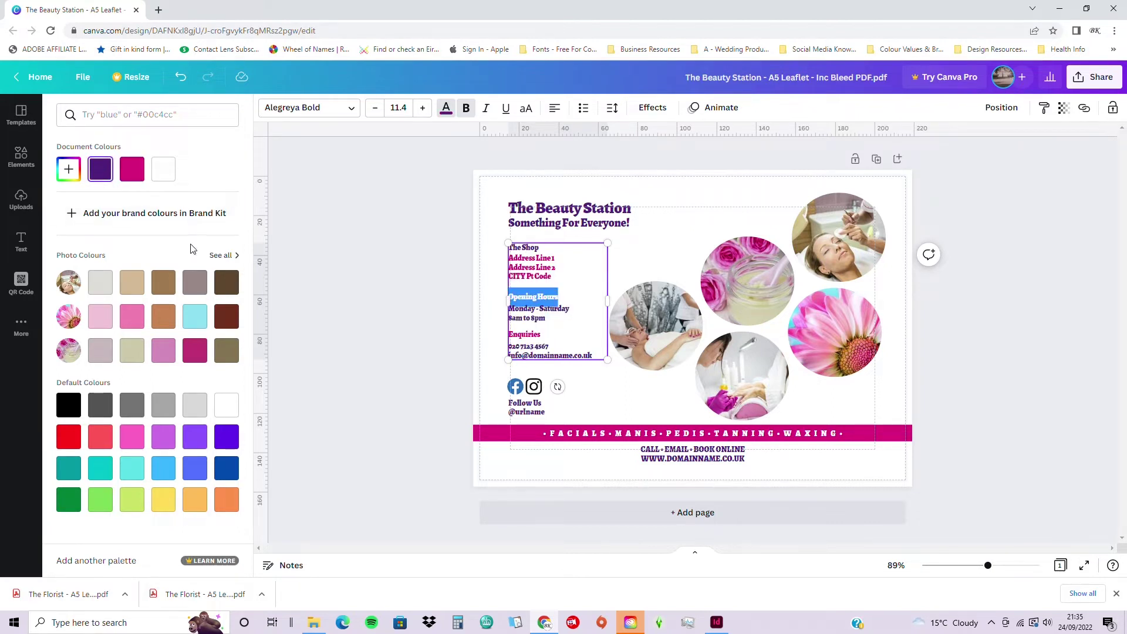
{"action": "left_click", "coordinate": [554, 321]}
{"action": "left_click_drag", "start_coordinate": [546, 320], "coordinate": [505, 316]}
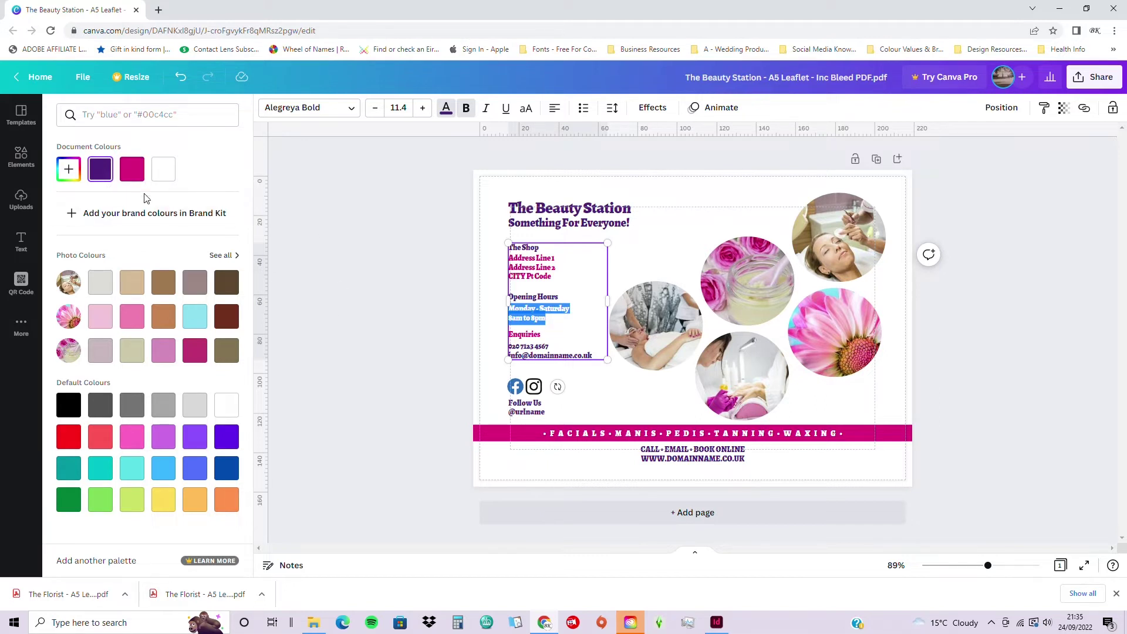
{"action": "key", "text": "Escape"}
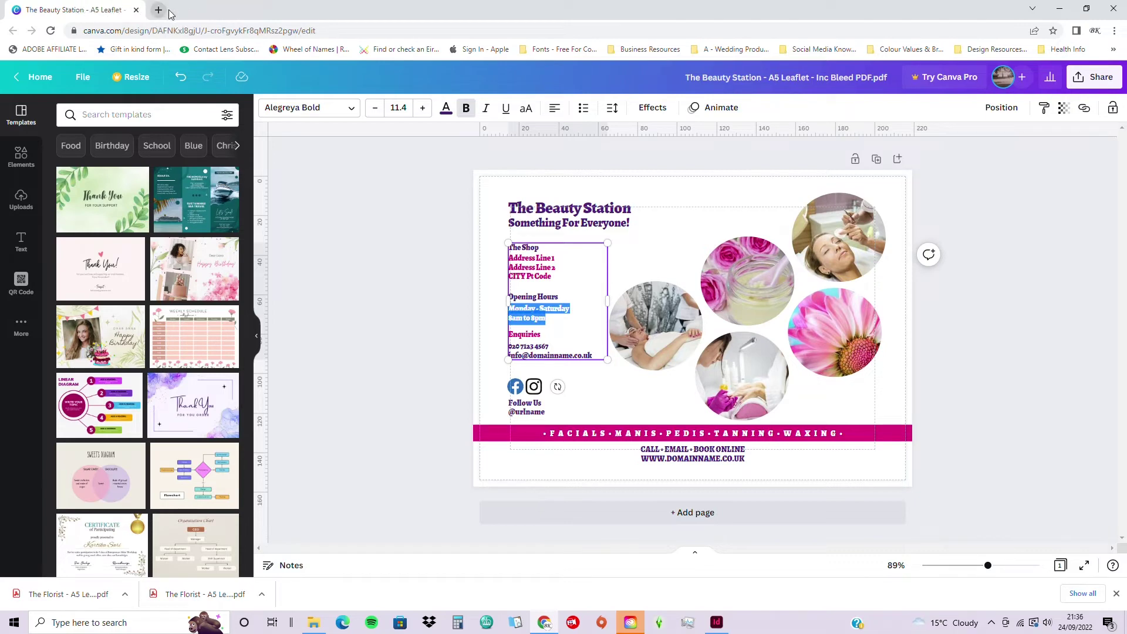
{"action": "left_click", "coordinate": [650, 345]}
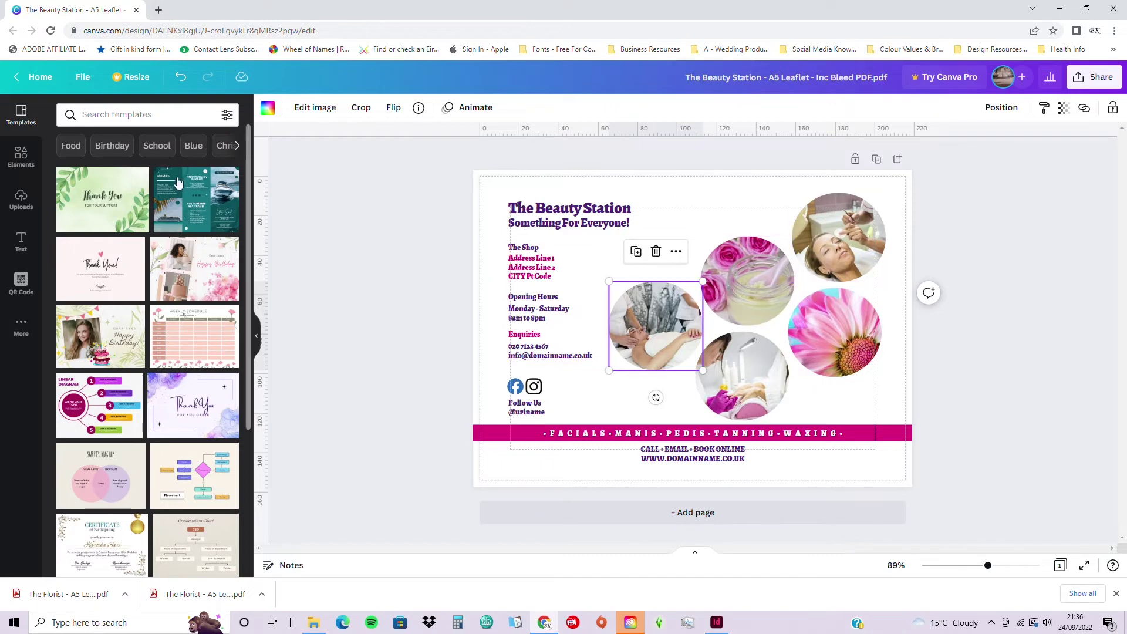
{"action": "left_click", "coordinate": [317, 220]}
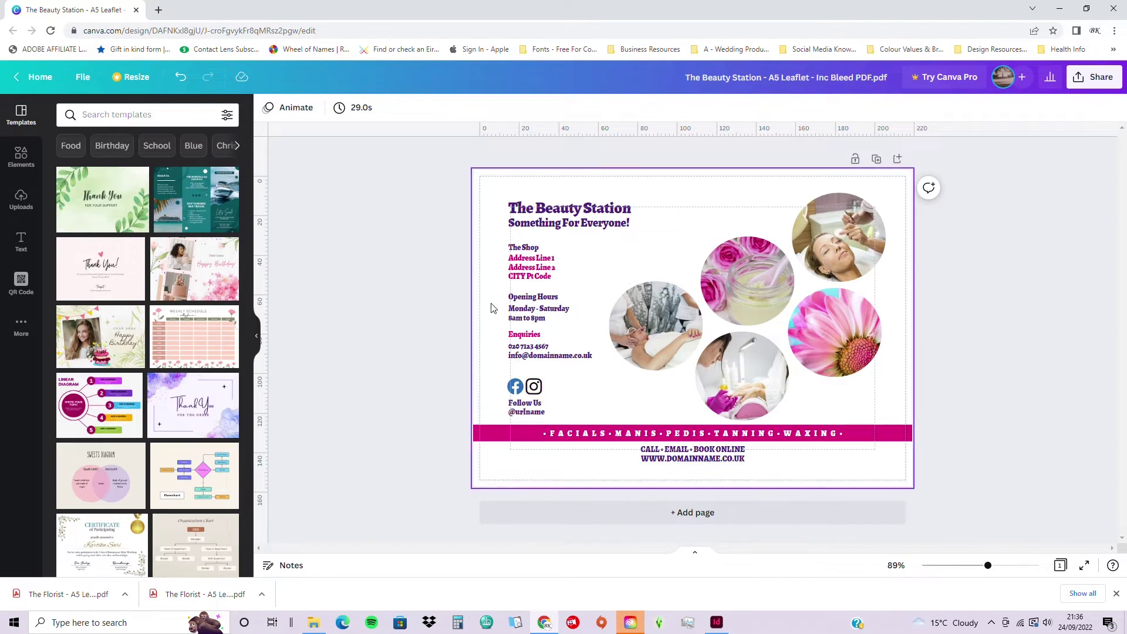
Recolour the Monday - Saturday and 8am to 8pm lines under Opening Hours with the magenta document colour
{"action": "left_click", "coordinate": [523, 302]}
{"action": "left_click", "coordinate": [558, 297]}
{"action": "left_click", "coordinate": [559, 297]}
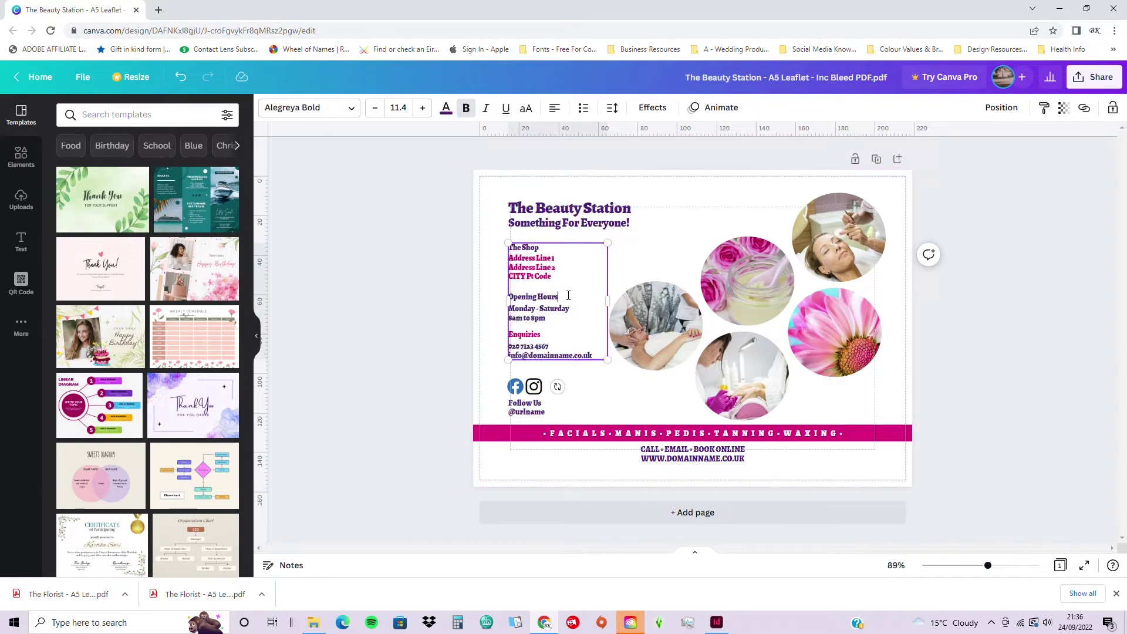
{"action": "left_click_drag", "start_coordinate": [562, 296], "coordinate": [508, 297]}
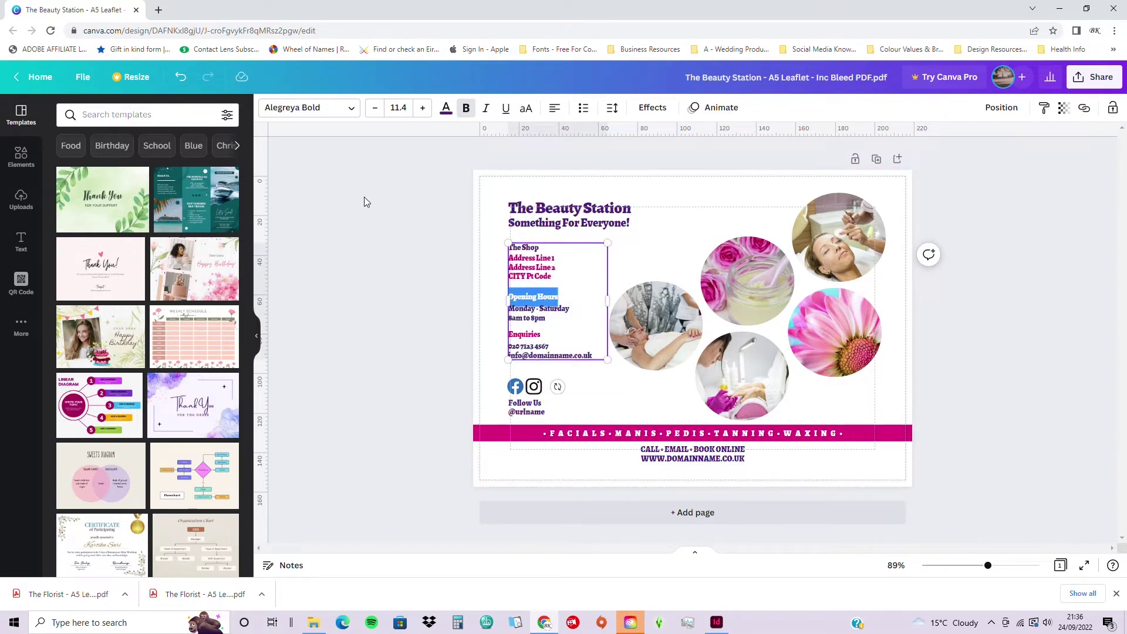
{"action": "left_click", "coordinate": [596, 307]}
{"action": "left_click_drag", "start_coordinate": [558, 320], "coordinate": [509, 308]}
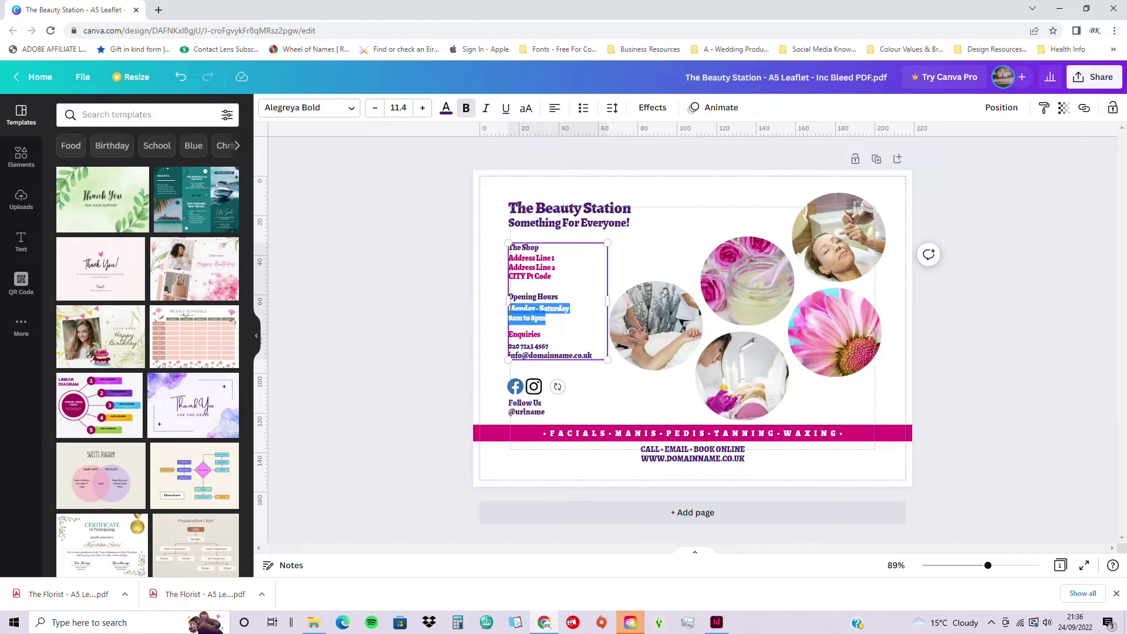
{"action": "left_click", "coordinate": [448, 109]}
{"action": "left_click", "coordinate": [132, 169]}
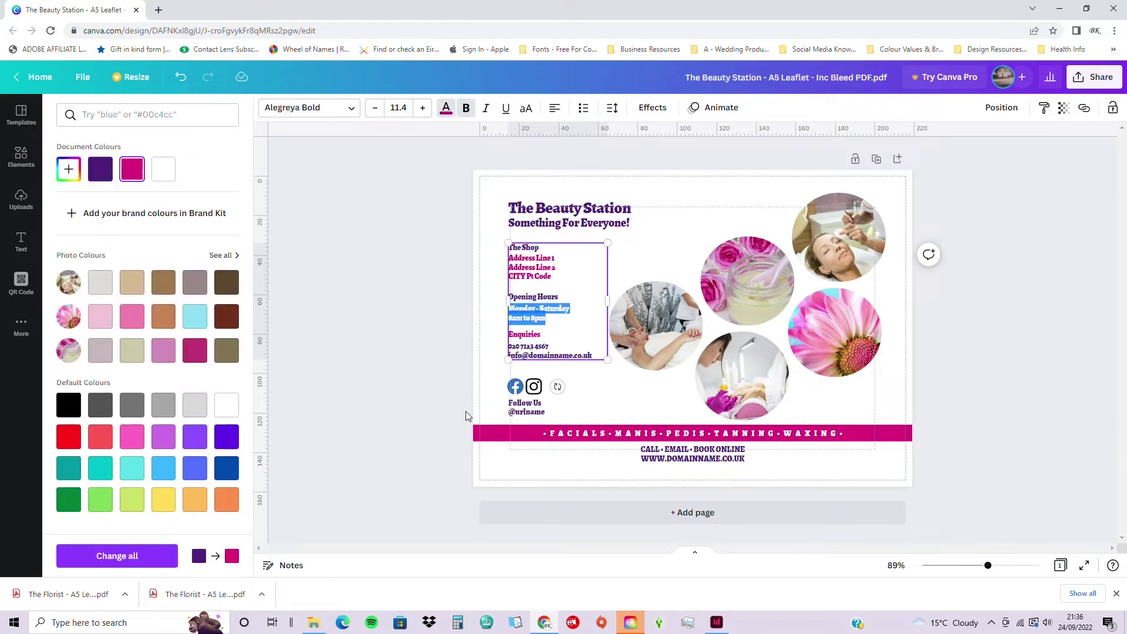
Recolour the phone number and e-mail lines with the magenta document colour and the Enquiries subheading with the purple one
{"action": "left_click", "coordinate": [590, 345]}
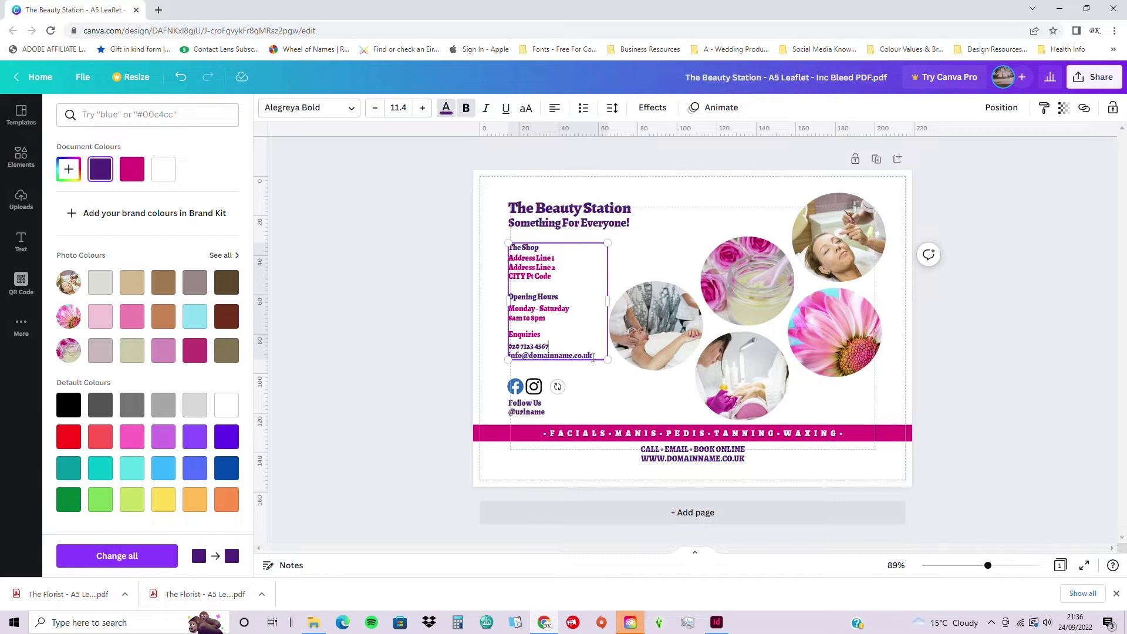
{"action": "left_click_drag", "start_coordinate": [593, 358], "coordinate": [509, 346]}
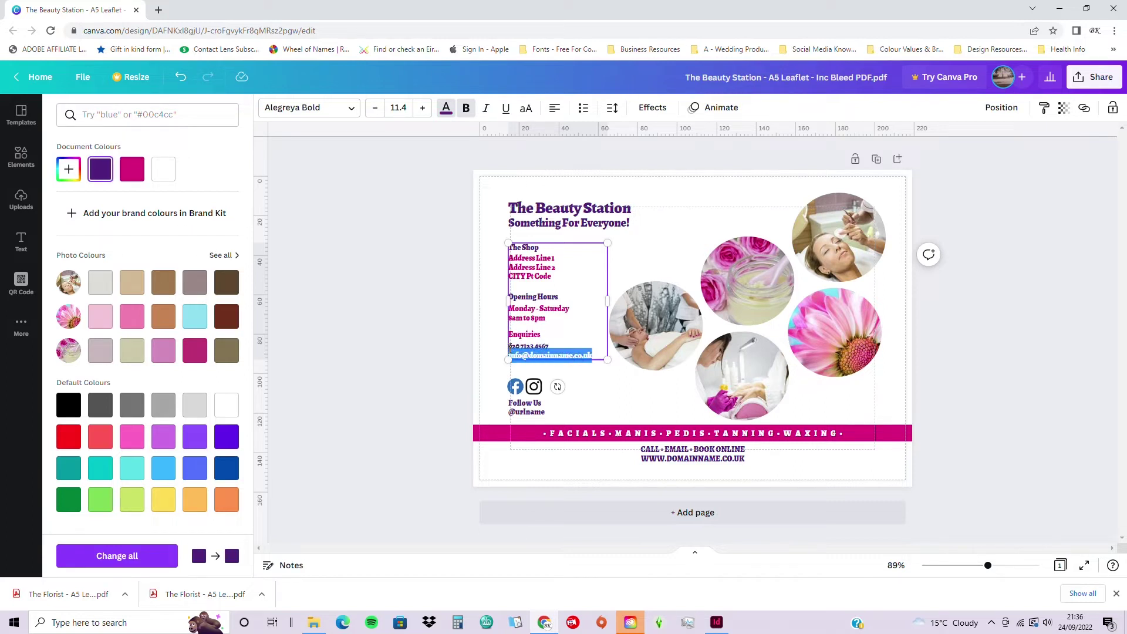
{"action": "left_click", "coordinate": [132, 169]}
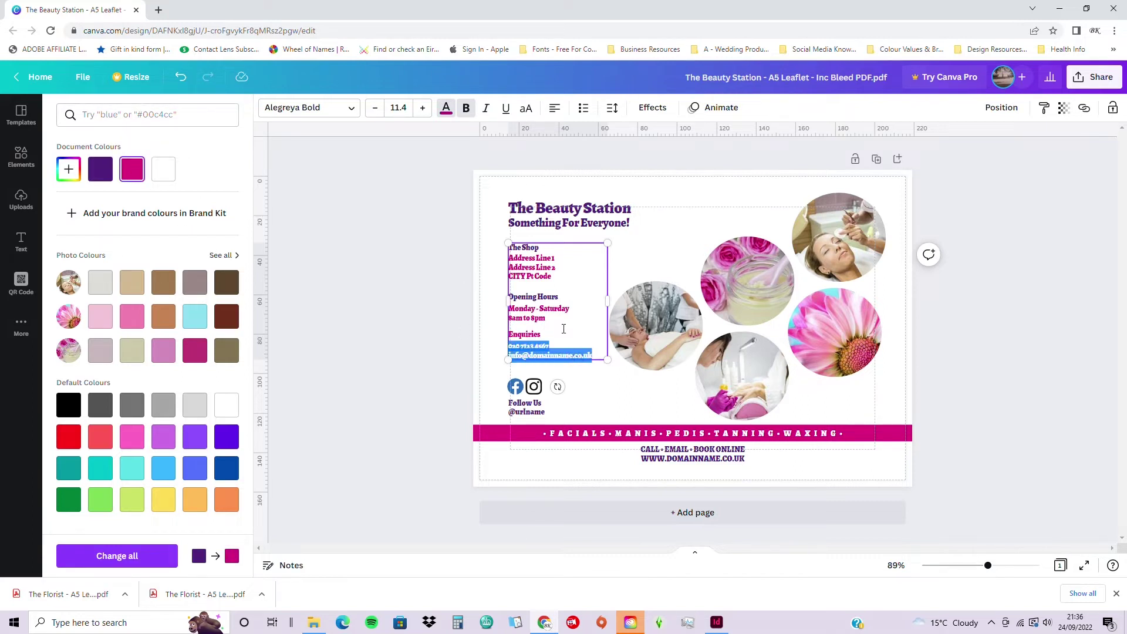
{"action": "left_click_drag", "start_coordinate": [542, 337], "coordinate": [510, 318]}
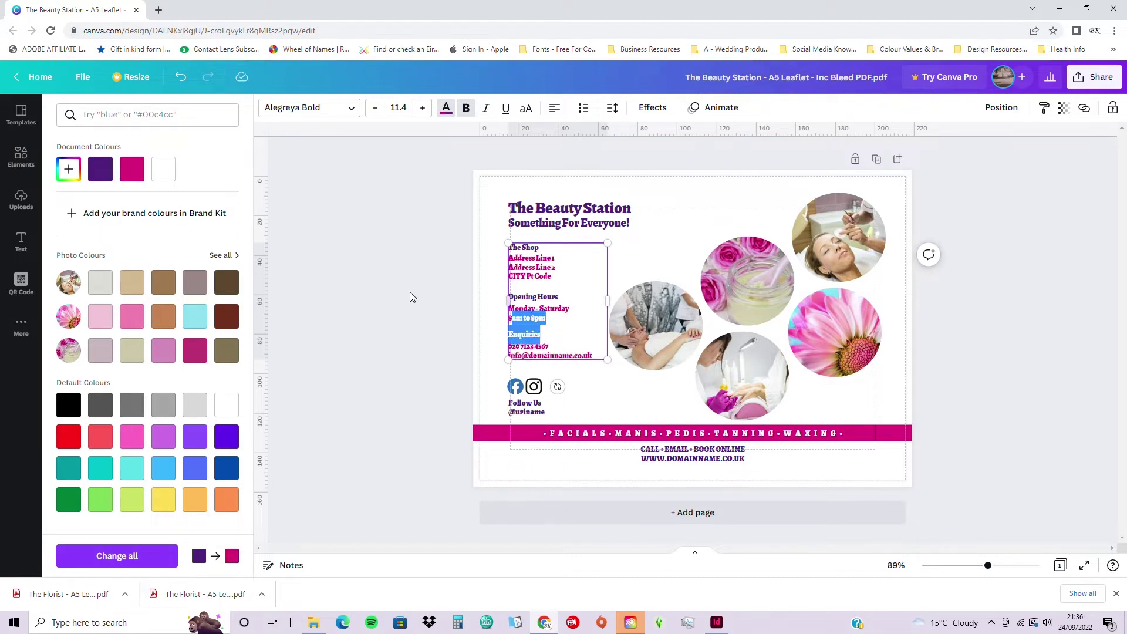
{"action": "left_click", "coordinate": [545, 334]}
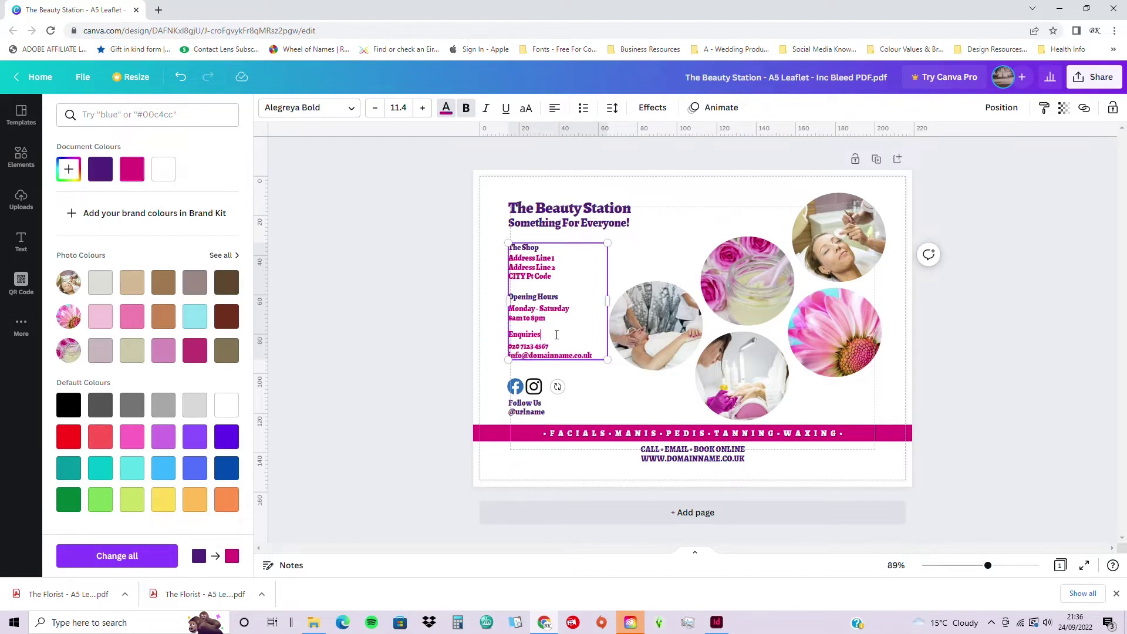
{"action": "left_click_drag", "start_coordinate": [545, 334], "coordinate": [510, 334]}
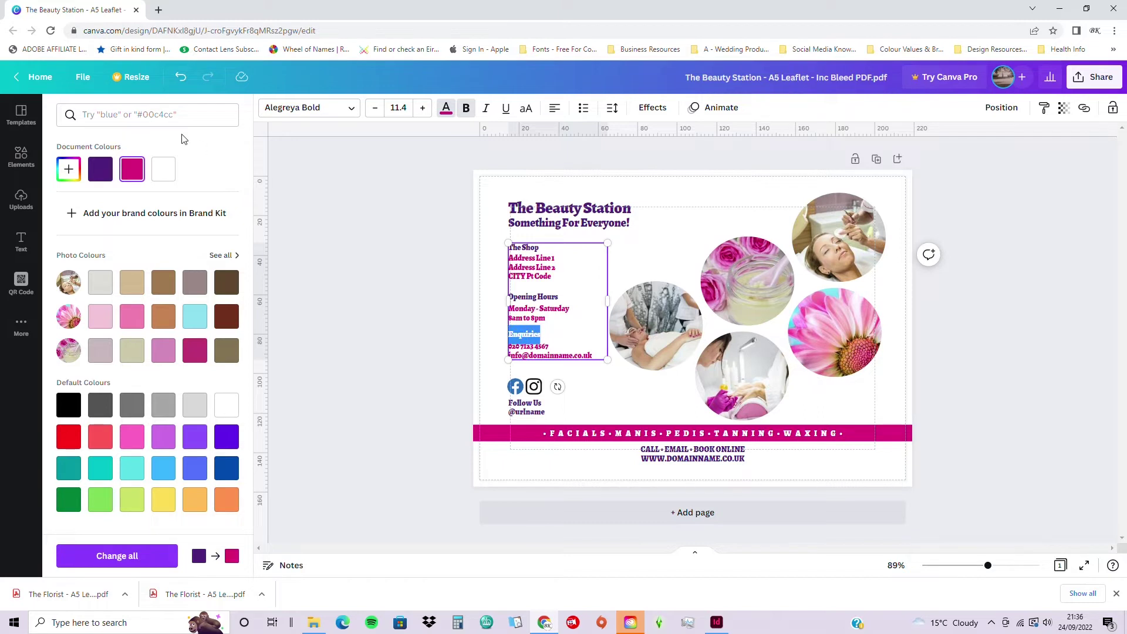
{"action": "left_click", "coordinate": [104, 169]}
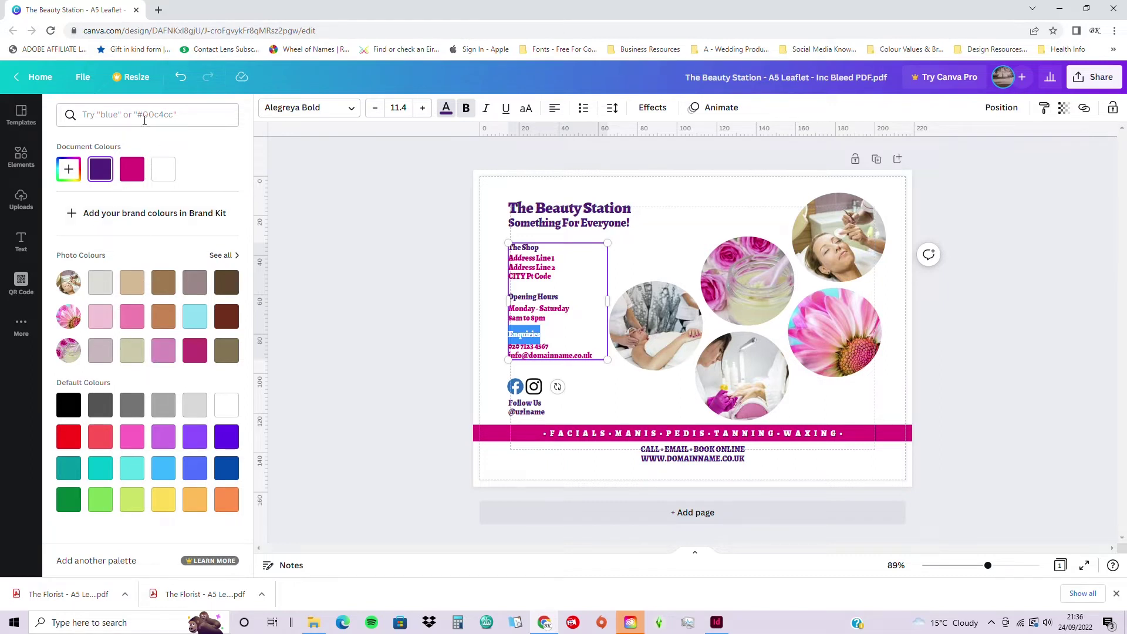
Search the text colours for black, green and orange, browse the orange palettes, and clear the search
{"action": "left_click", "coordinate": [141, 115]}
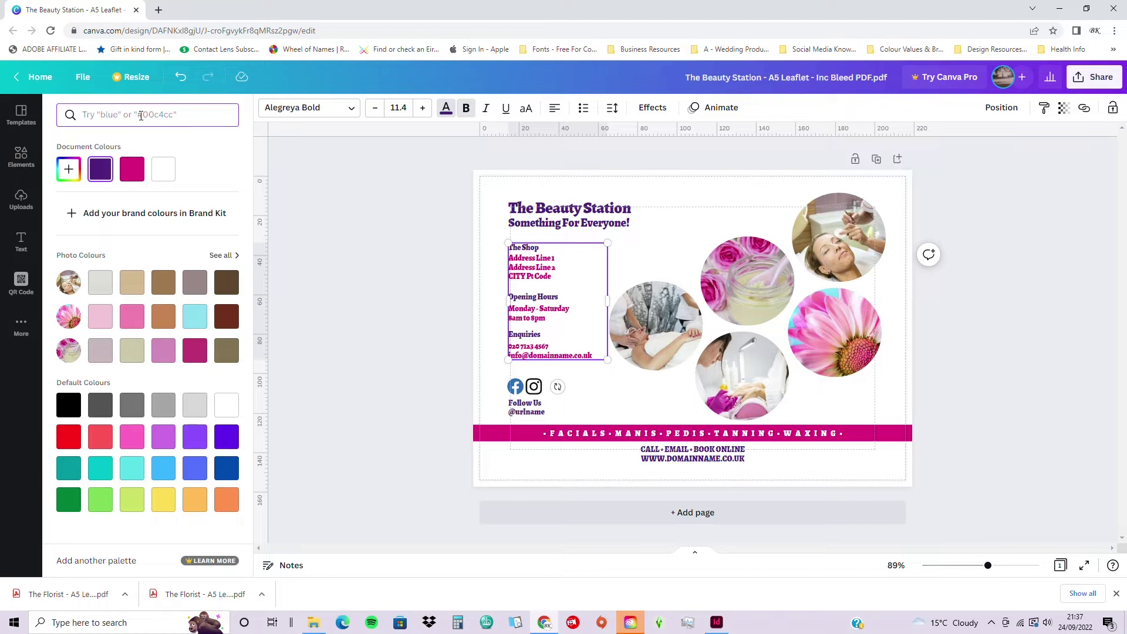
{"action": "type", "text": "black"}
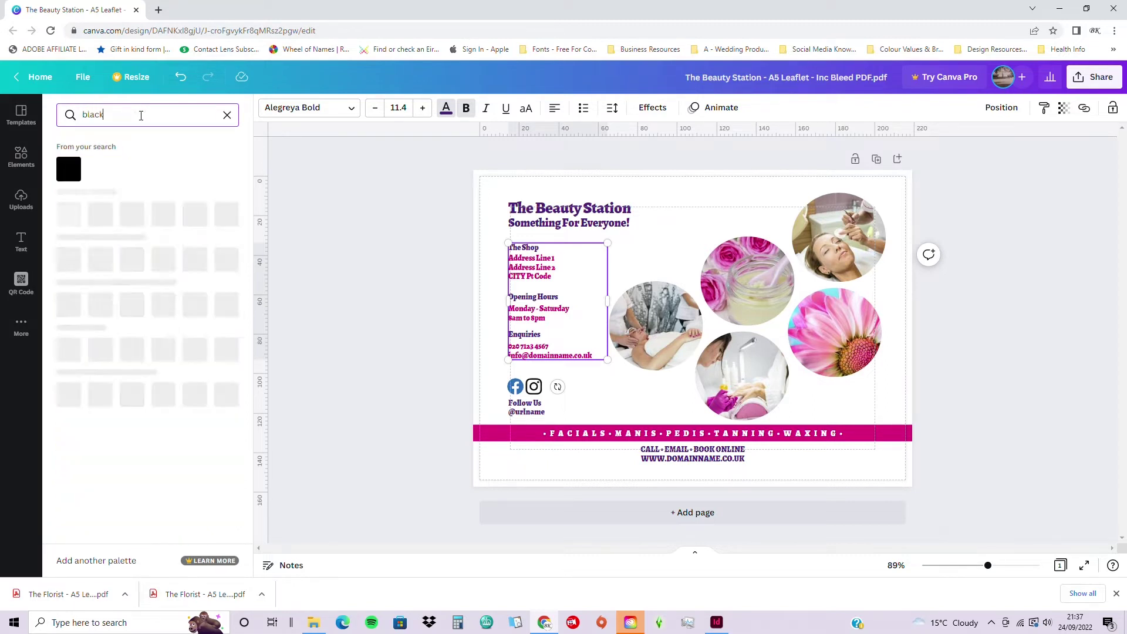
{"action": "key", "text": "BackSpace"}
{"action": "key", "text": "BackSpace"}
{"action": "key", "text": "BackSpace"}
{"action": "key", "text": "BackSpace"}
{"action": "key", "text": "BackSpace"}
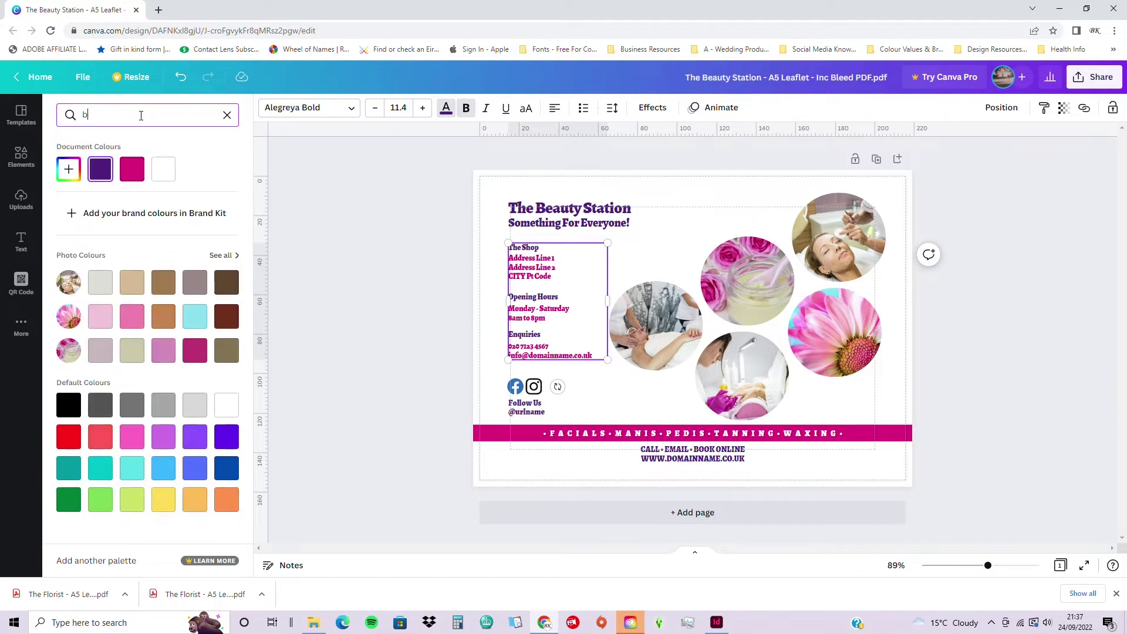
{"action": "type", "text": "green"}
{"action": "key", "text": "BackSpace"}
{"action": "key", "text": "BackSpace"}
{"action": "key", "text": "BackSpace"}
{"action": "key", "text": "BackSpace"}
{"action": "key", "text": "BackSpace"}
{"action": "type", "text": "orange"}
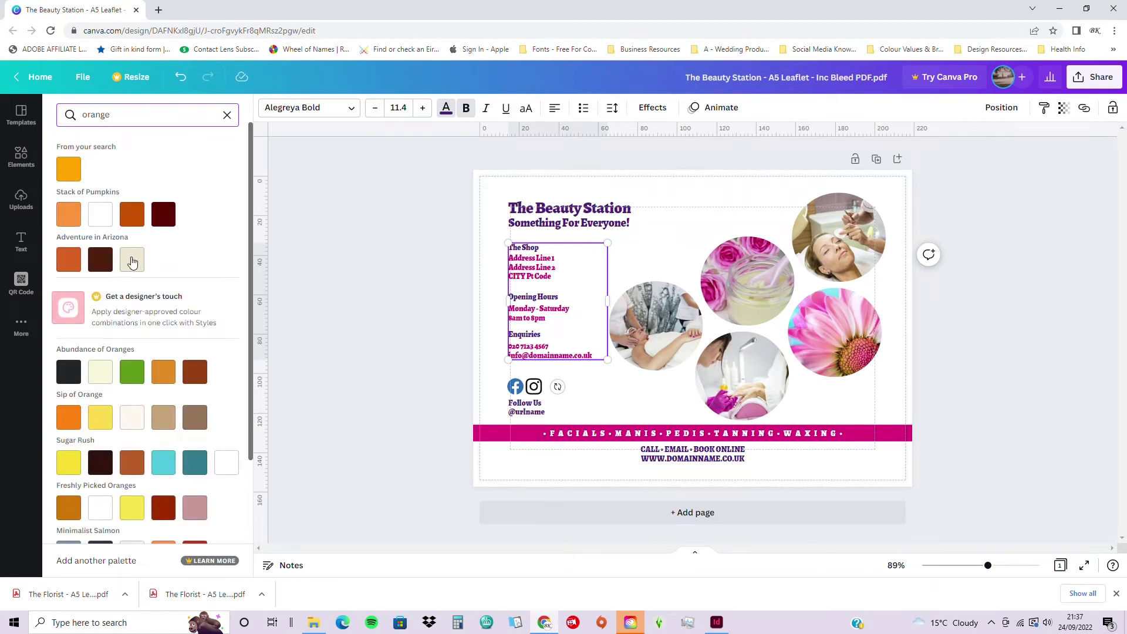
{"action": "scroll", "coordinate": [202, 241], "scroll_direction": "down", "scroll_amount": 3}
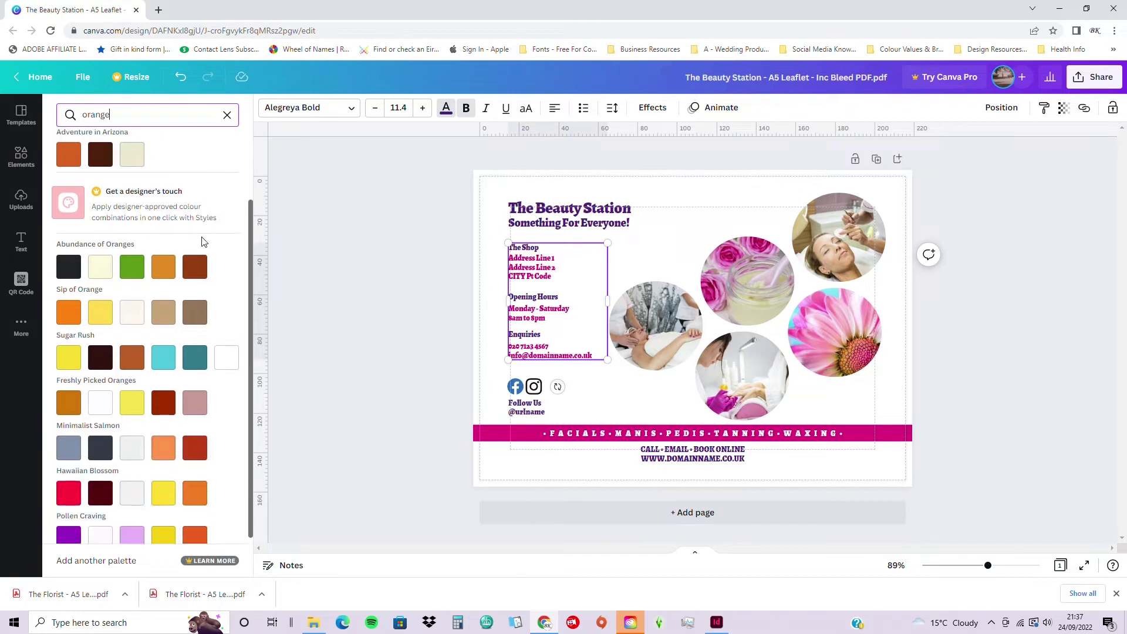
{"action": "scroll", "coordinate": [203, 241], "scroll_direction": "up", "scroll_amount": 3}
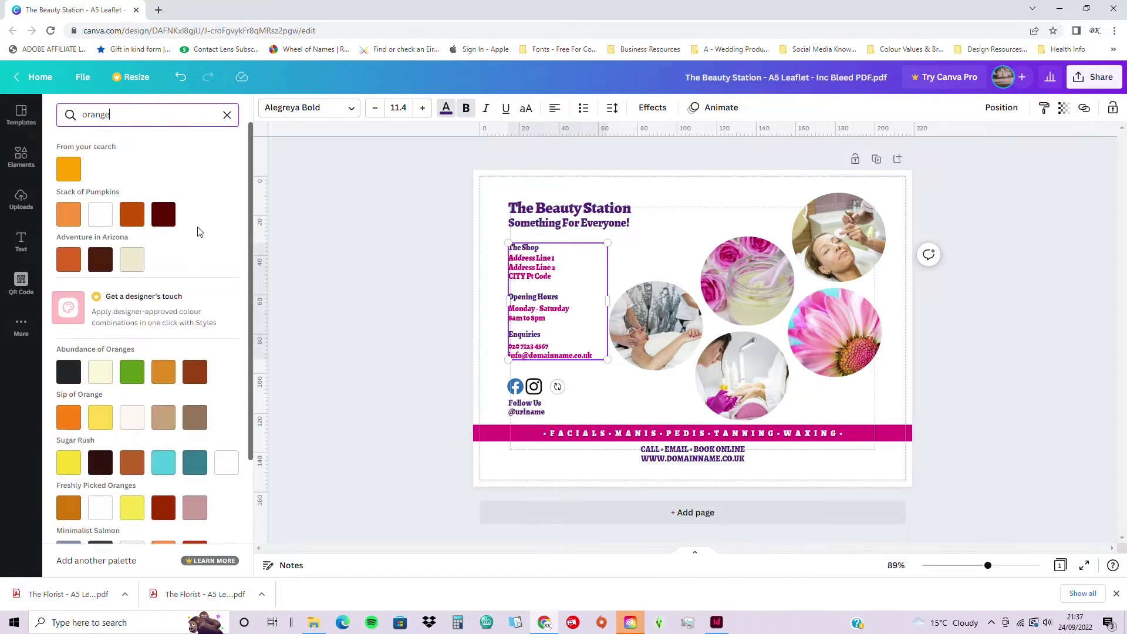
{"action": "left_click", "coordinate": [226, 116]}
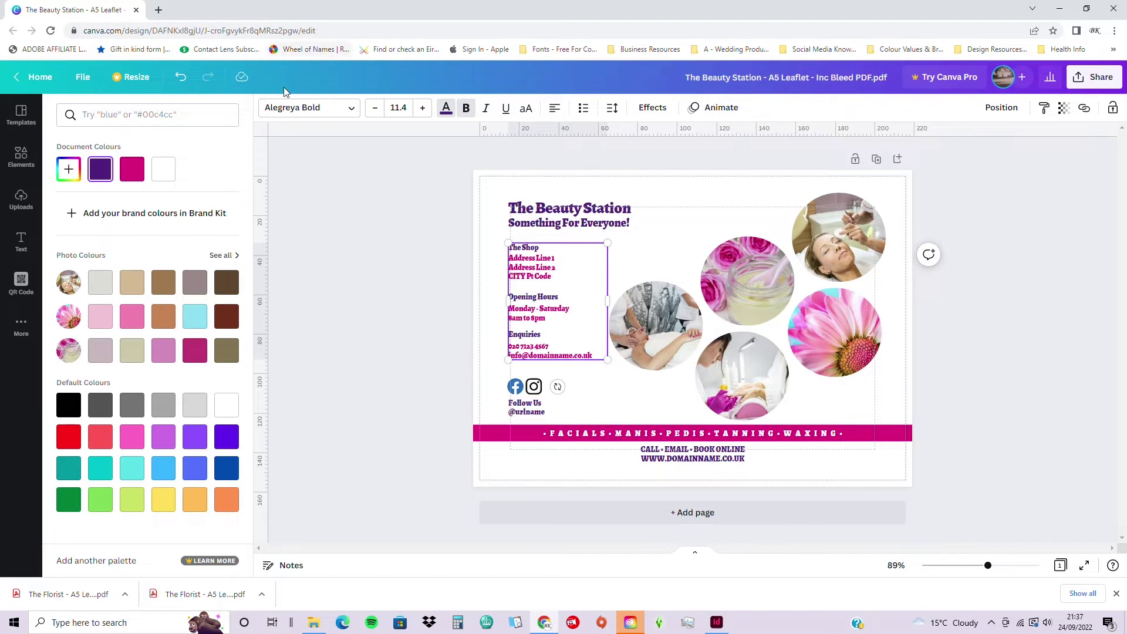
Undo all the text colour changes made to the shop details, the heading and the tagline
{"action": "left_click", "coordinate": [186, 81]}
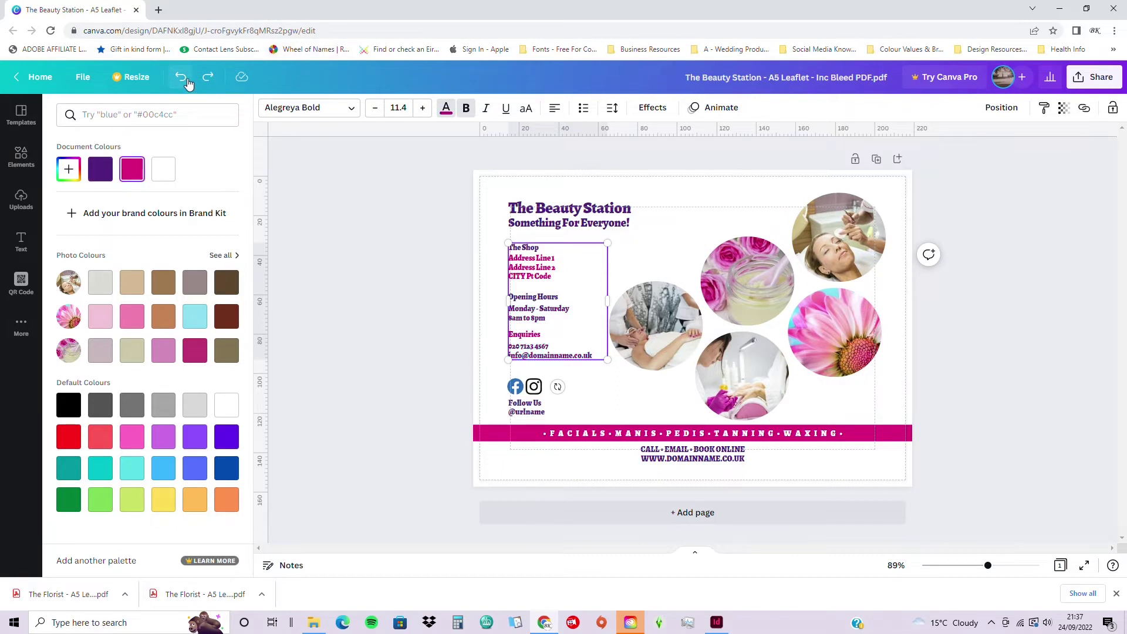
{"action": "left_click", "coordinate": [187, 81]}
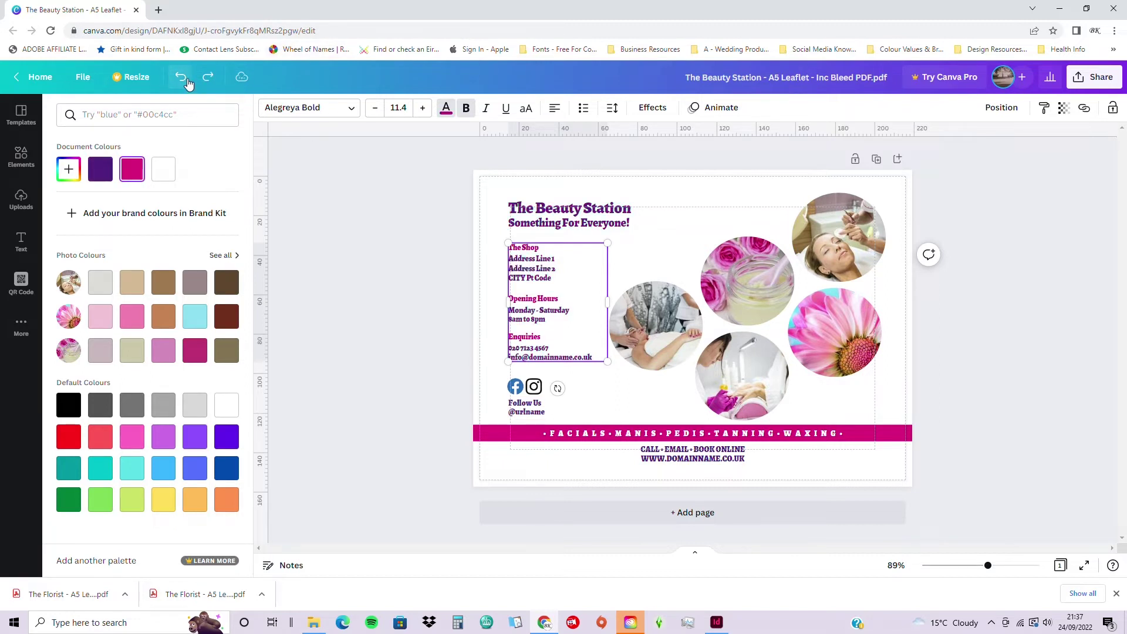
{"action": "left_click", "coordinate": [187, 80]}
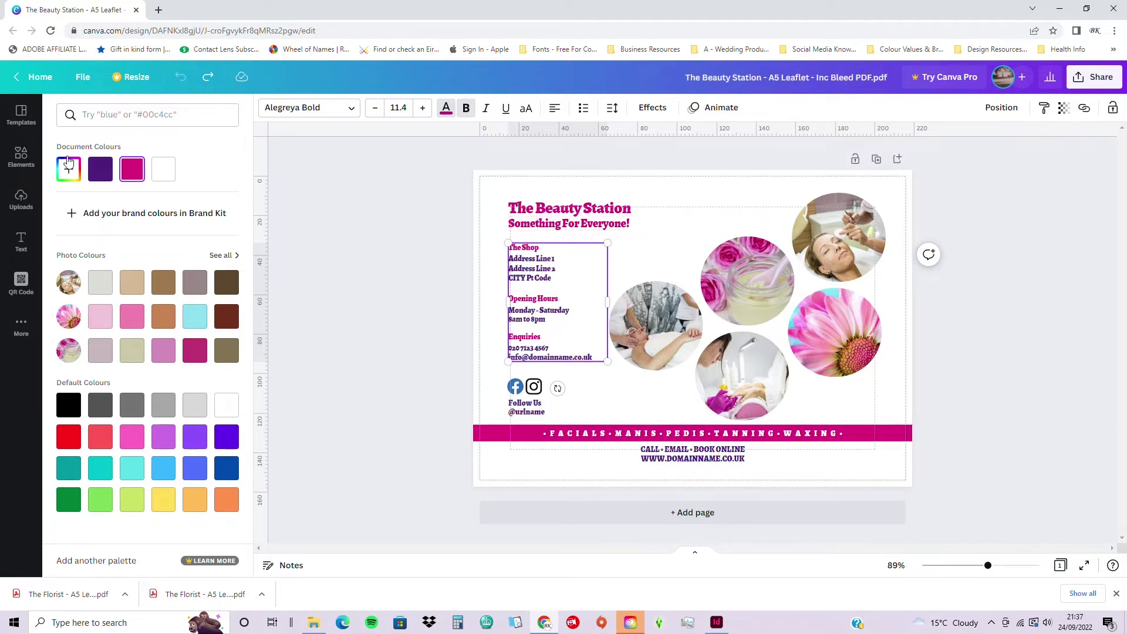
Add the recently used succulent photo with the long pointed leaves and drop it into the circular frame holding the roses and cream jar
{"action": "left_click", "coordinate": [18, 160]}
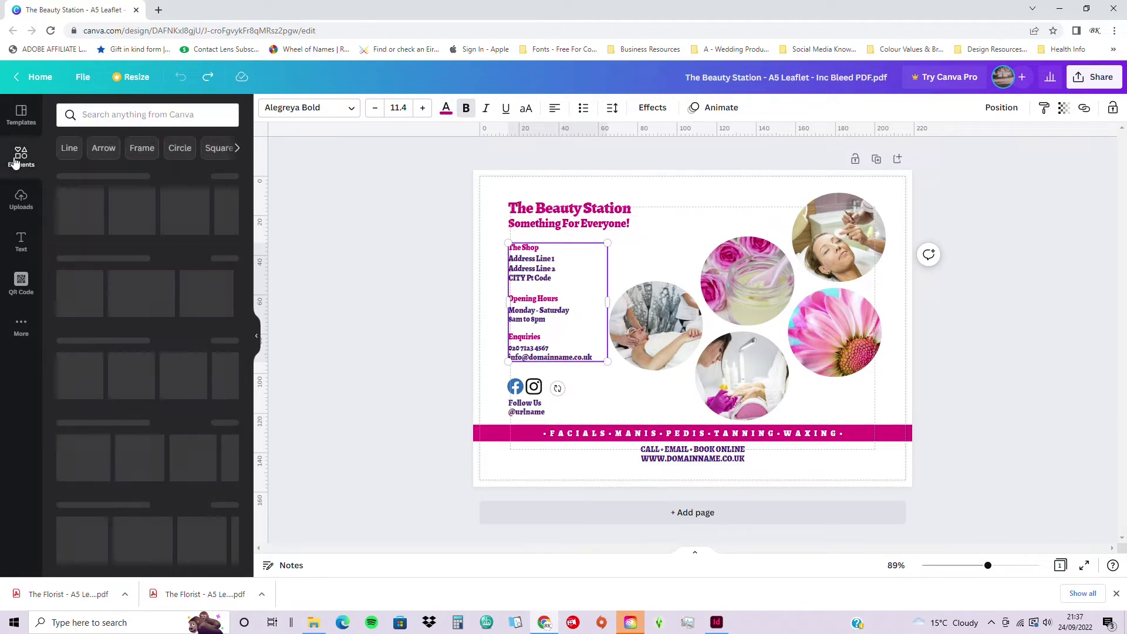
{"action": "left_click", "coordinate": [818, 244]}
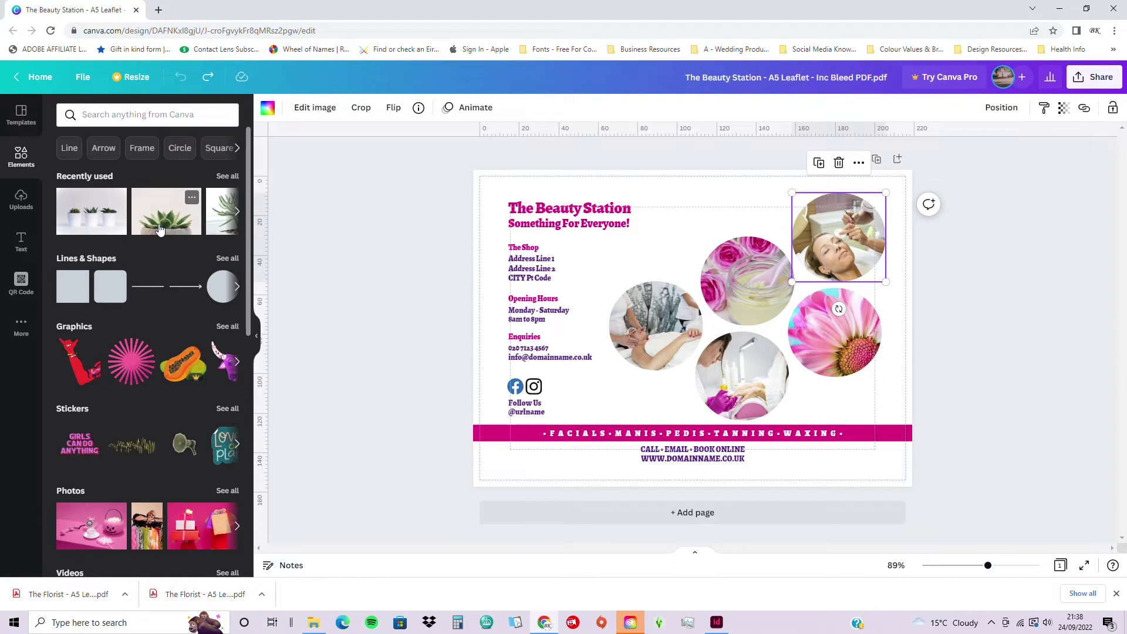
{"action": "left_click", "coordinate": [237, 212]}
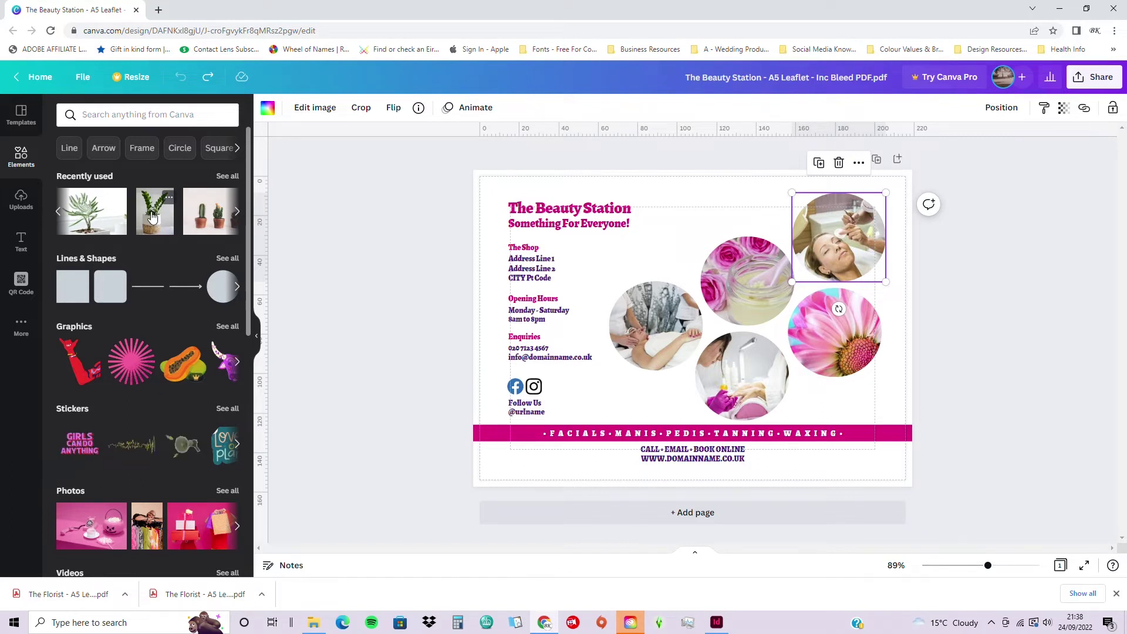
{"action": "left_click", "coordinate": [93, 228]}
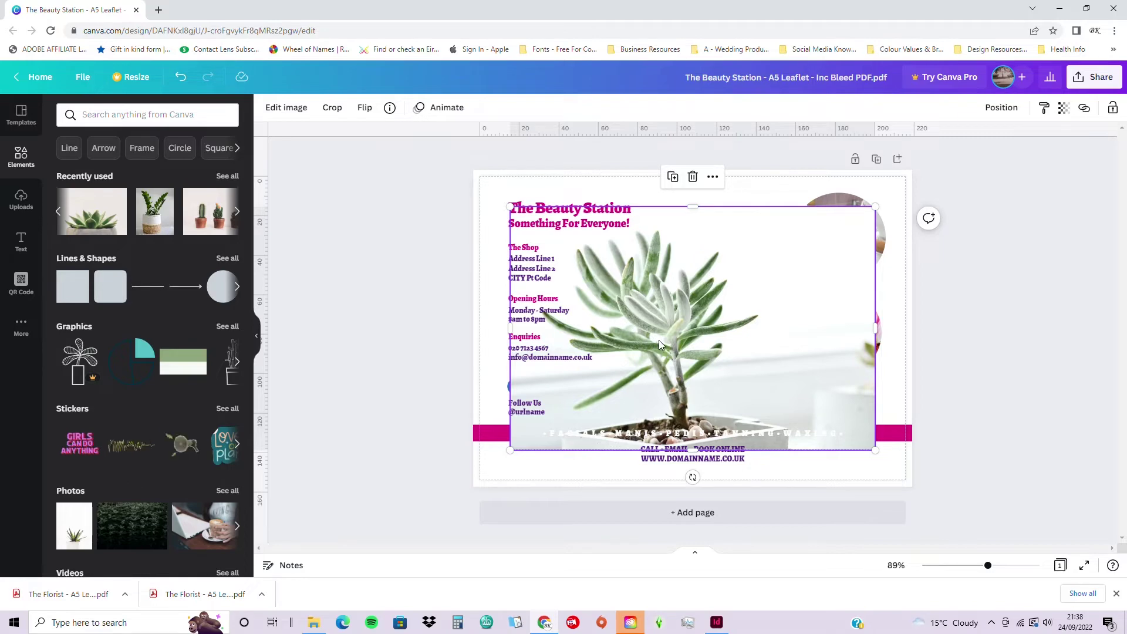
{"action": "left_click_drag", "start_coordinate": [683, 327], "coordinate": [752, 293]}
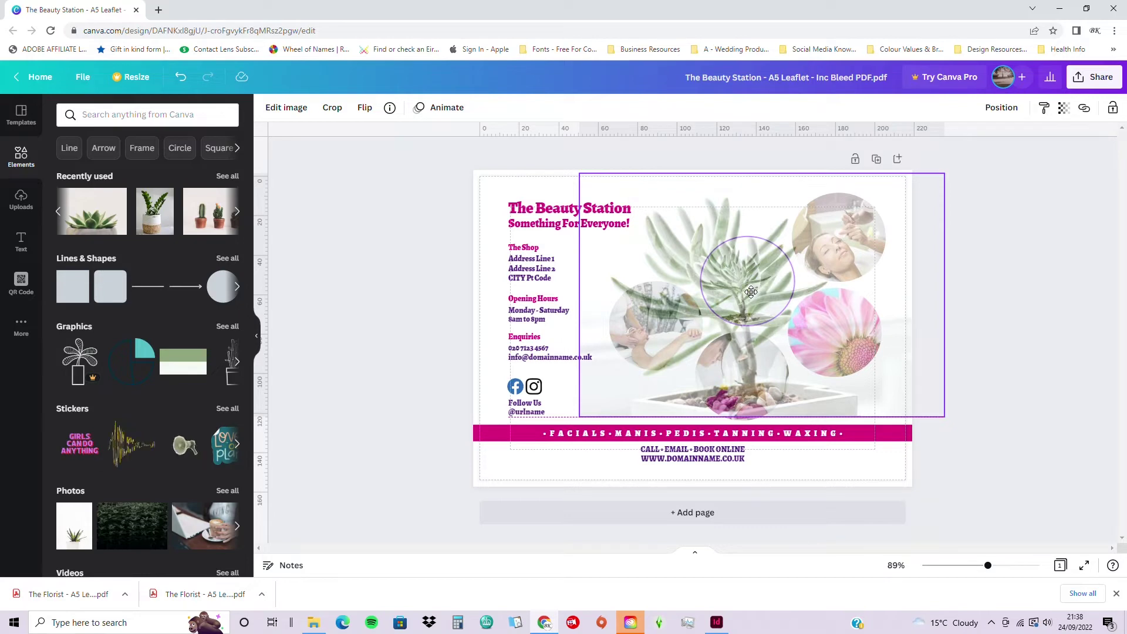
{"action": "left_click_drag", "start_coordinate": [751, 292], "coordinate": [759, 293]}
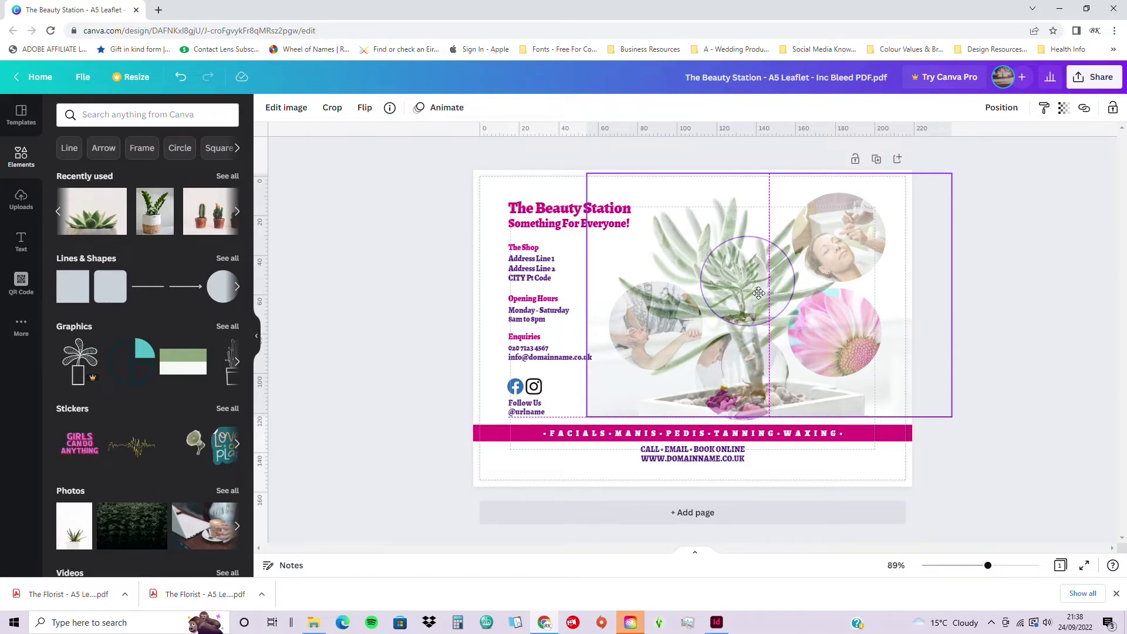
{"action": "left_click_drag", "start_coordinate": [759, 294], "coordinate": [761, 298]}
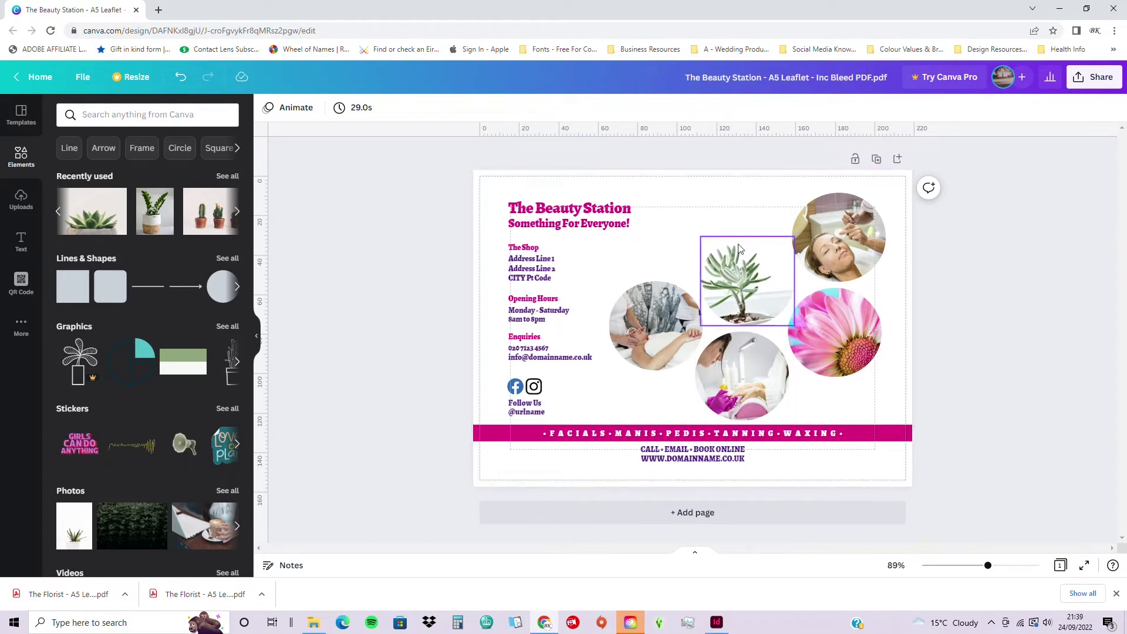
Reposition the succulent photo within its circular frame so the plant sits centrally
{"action": "double_click", "coordinate": [742, 276]}
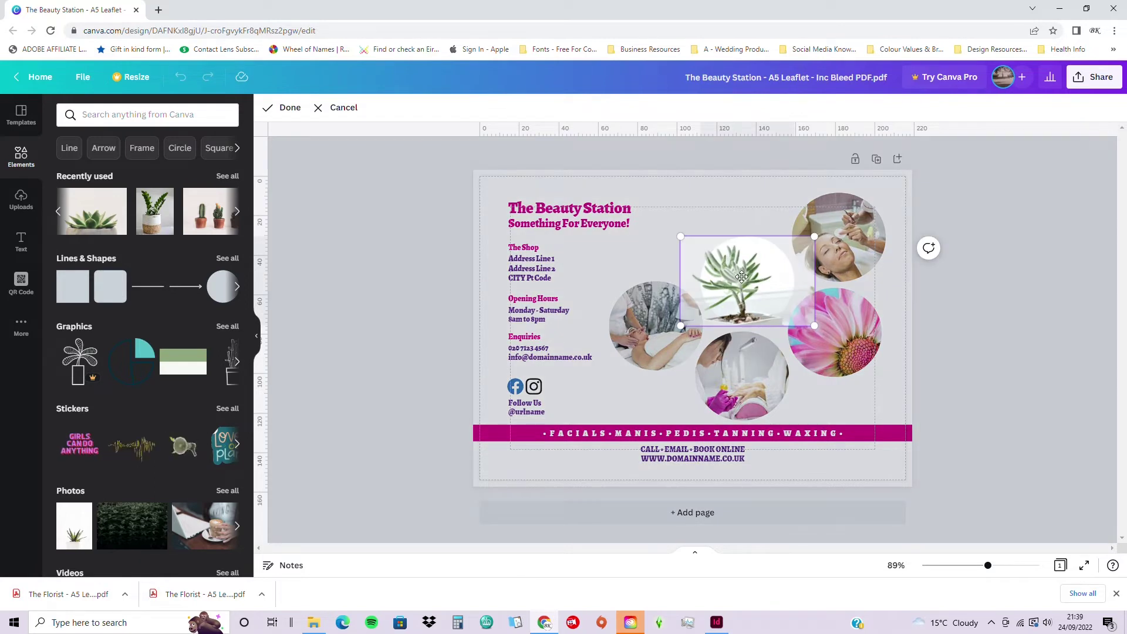
{"action": "mouse_move", "coordinate": [743, 276]}
{"action": "left_mouse_down"}
{"action": "mouse_move", "coordinate": [756, 276]}
{"action": "mouse_move", "coordinate": [717, 271]}
{"action": "mouse_move", "coordinate": [760, 267]}
{"action": "left_mouse_up"}
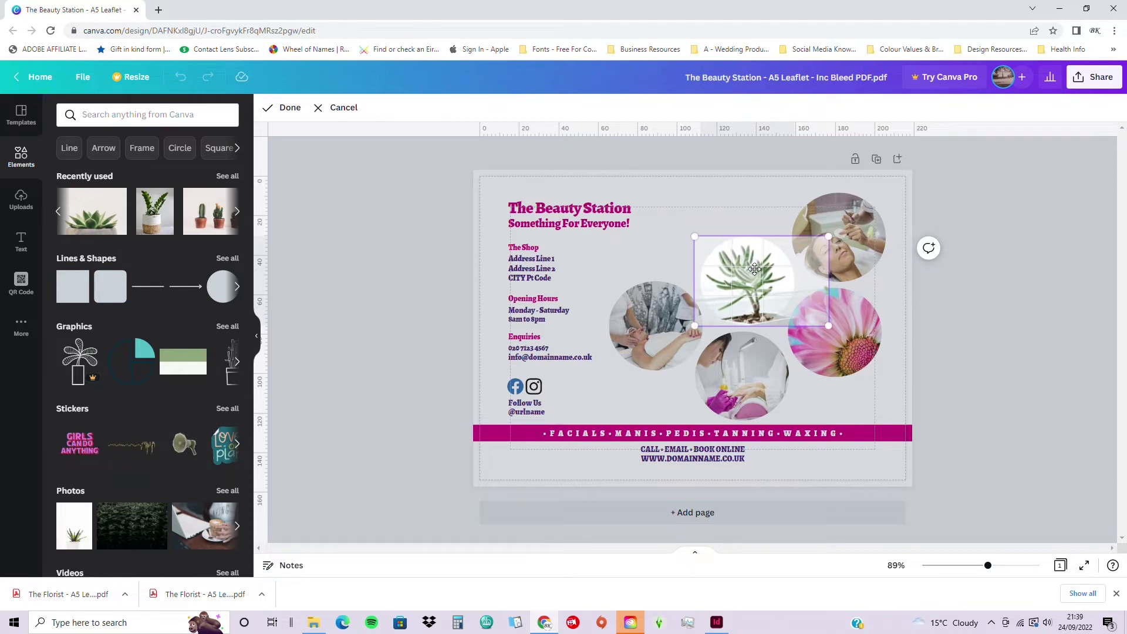
{"action": "left_click", "coordinate": [725, 214]}
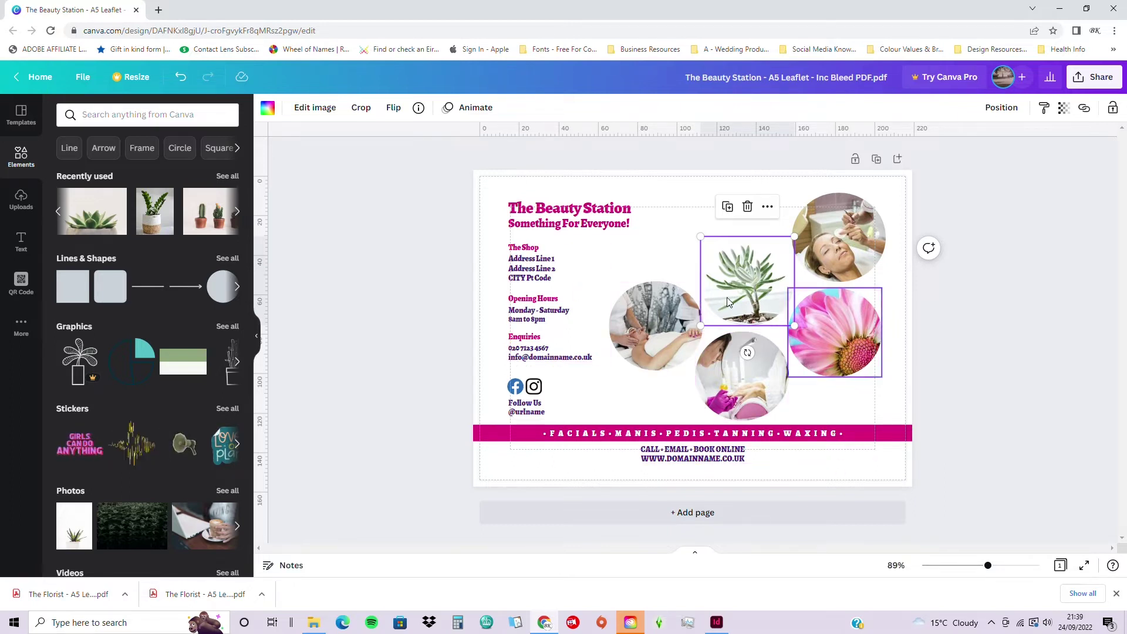
Add the recently used photo of three potted cacti and set it as the leaflet's background
{"action": "left_click", "coordinate": [237, 212]}
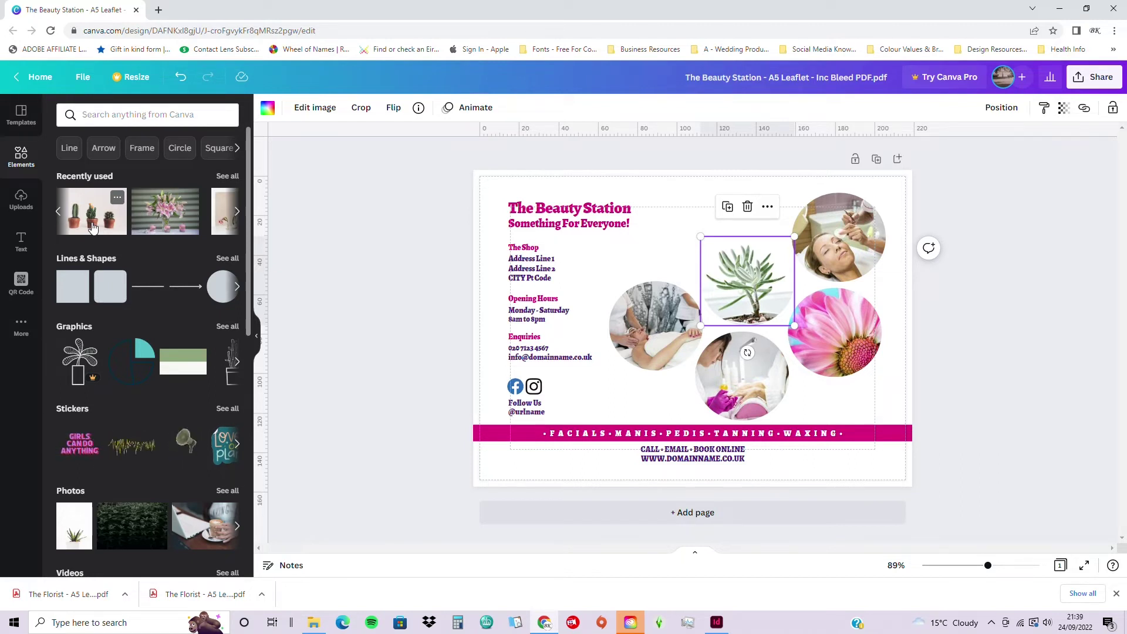
{"action": "left_click", "coordinate": [92, 228]}
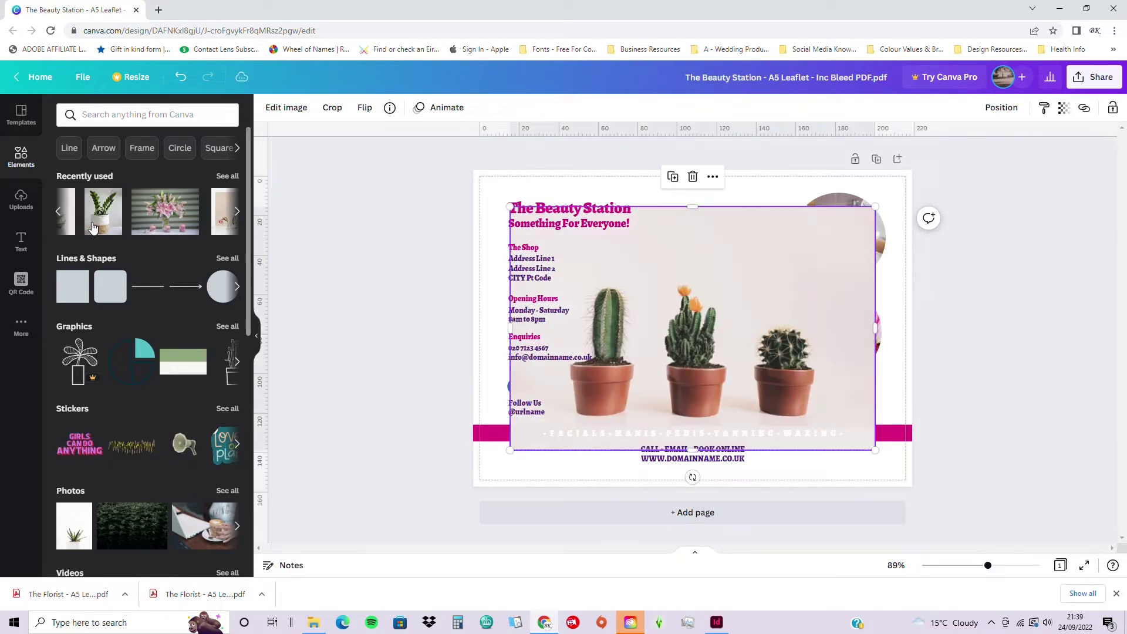
{"action": "right_click", "coordinate": [651, 257]}
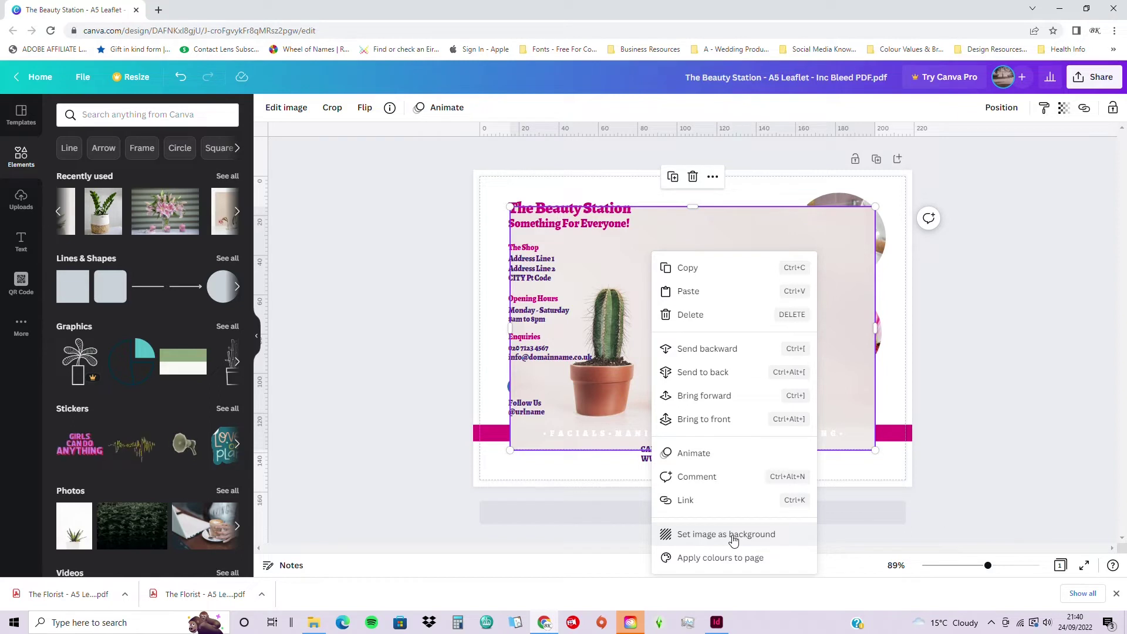
{"action": "left_click", "coordinate": [757, 537]}
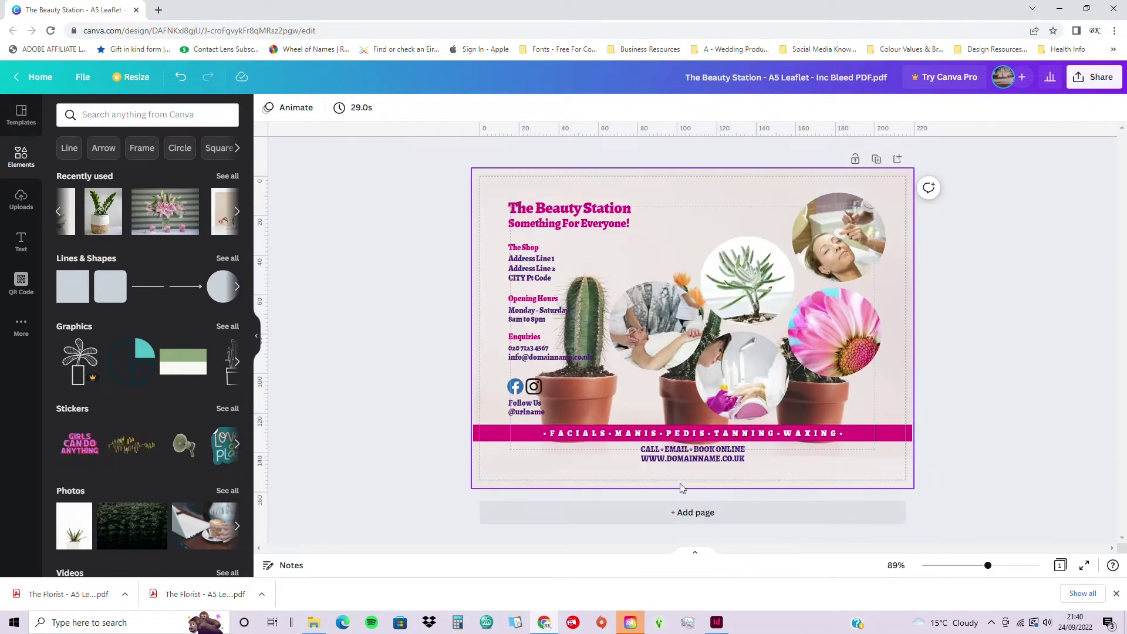
Delete the facial treatment photo and the arm massage photo together with their circular frames
{"action": "left_click_drag", "start_coordinate": [851, 236], "coordinate": [865, 262]}
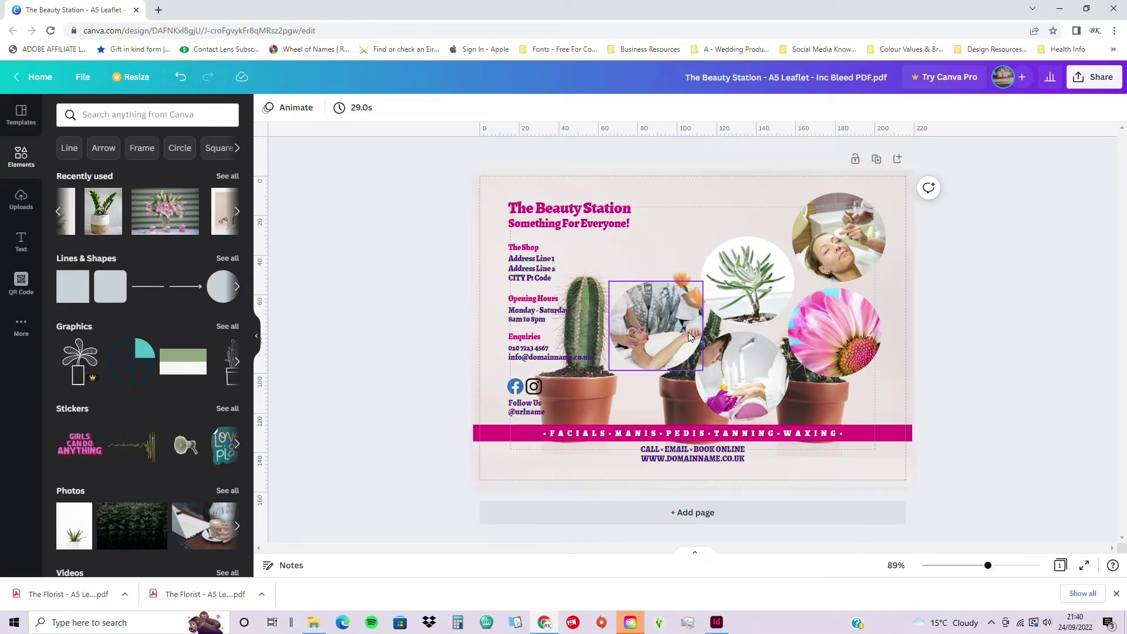
{"action": "left_click", "coordinate": [830, 245]}
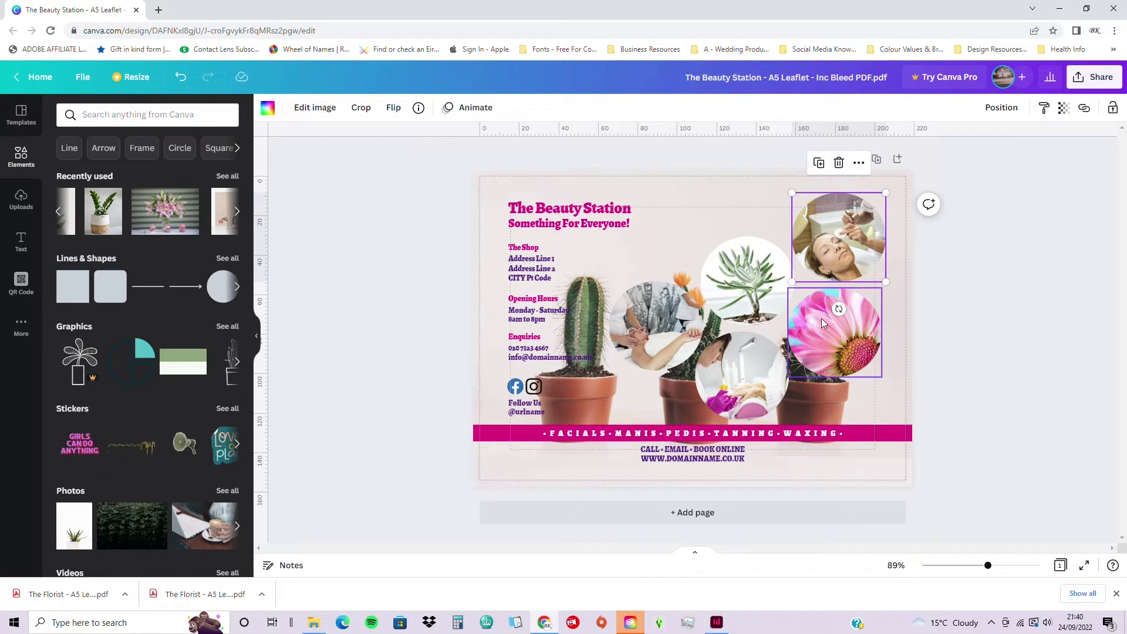
{"action": "key", "text": "Delete"}
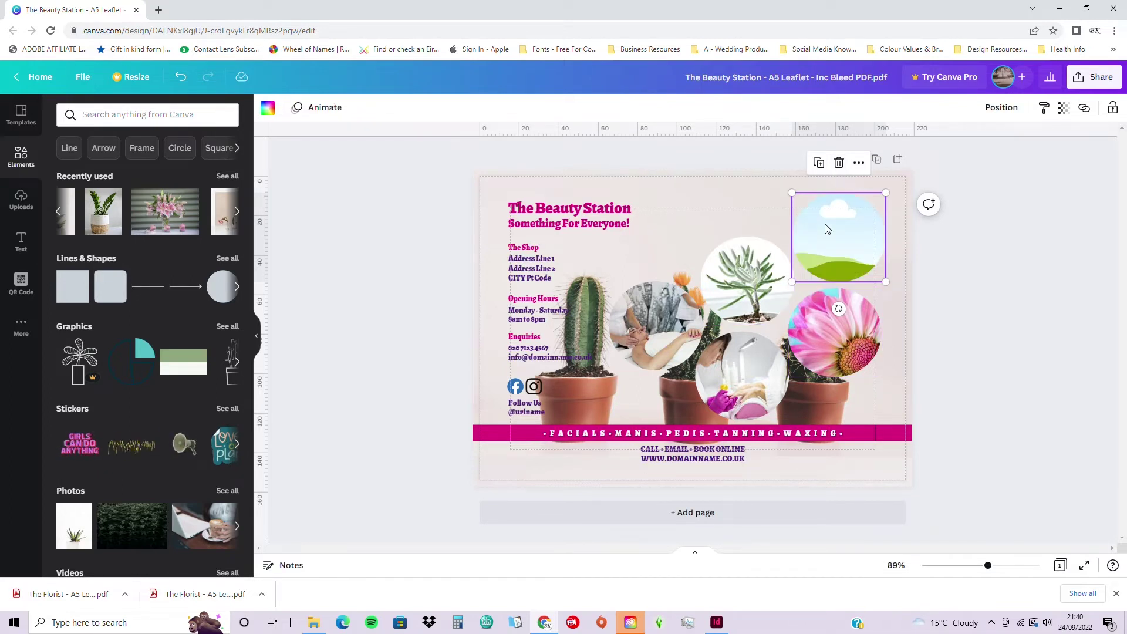
{"action": "key", "text": "Delete"}
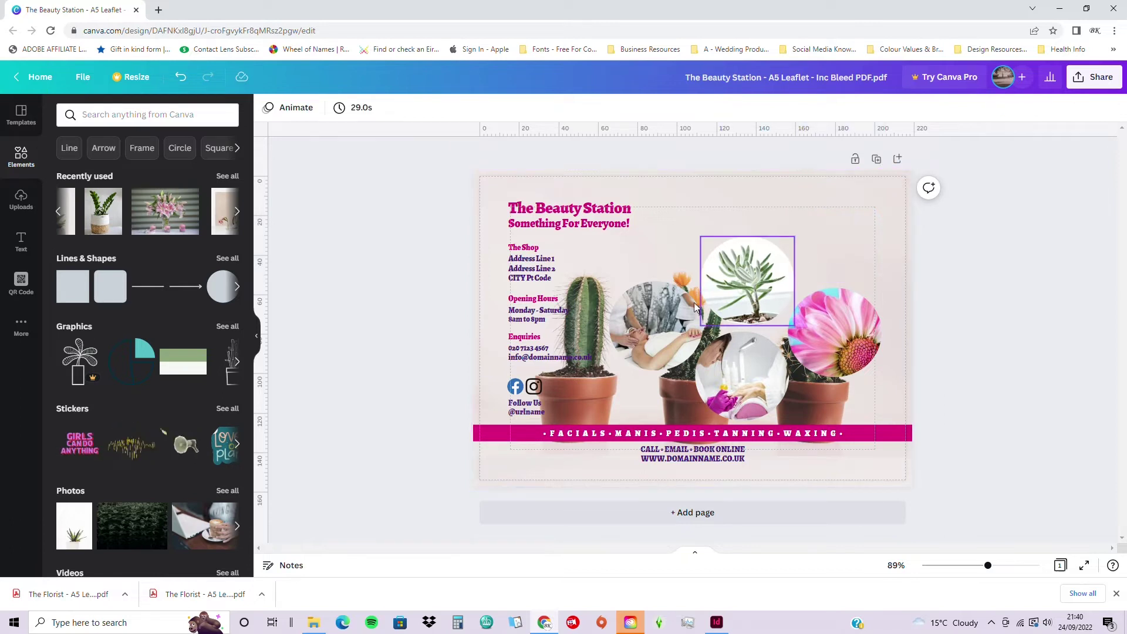
{"action": "left_click", "coordinate": [660, 312]}
{"action": "key", "text": "Delete"}
{"action": "key", "text": "Delete"}
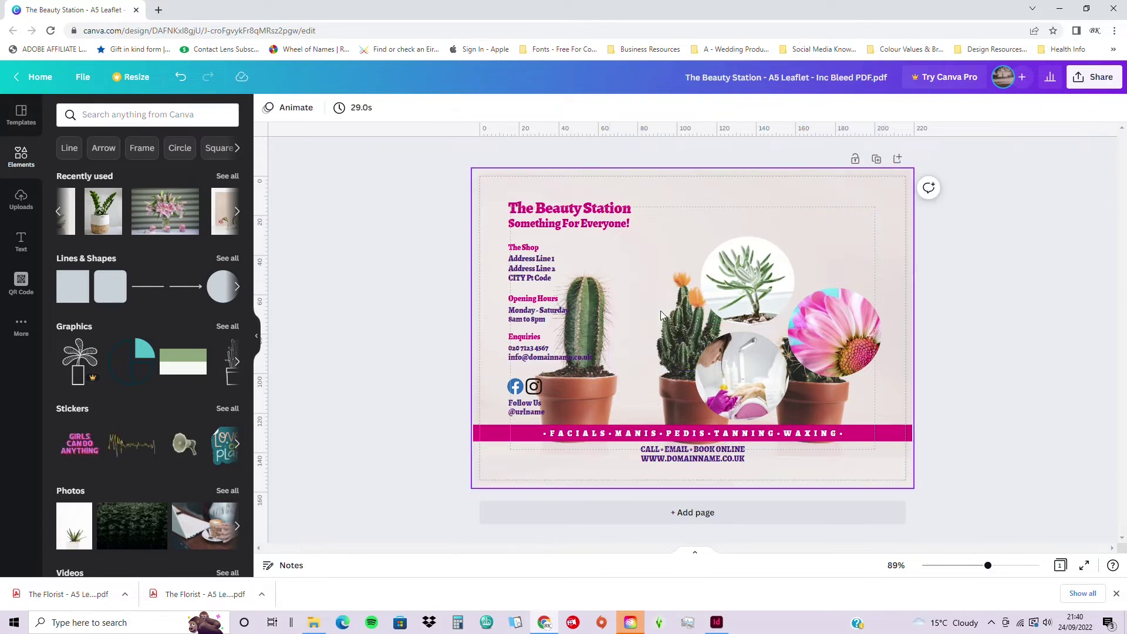
Delete the treatment photo beneath the succulent and the pink flower photo together with their circular frames
{"action": "left_click", "coordinate": [727, 359]}
{"action": "key", "text": "Delete"}
{"action": "key", "text": "Delete"}
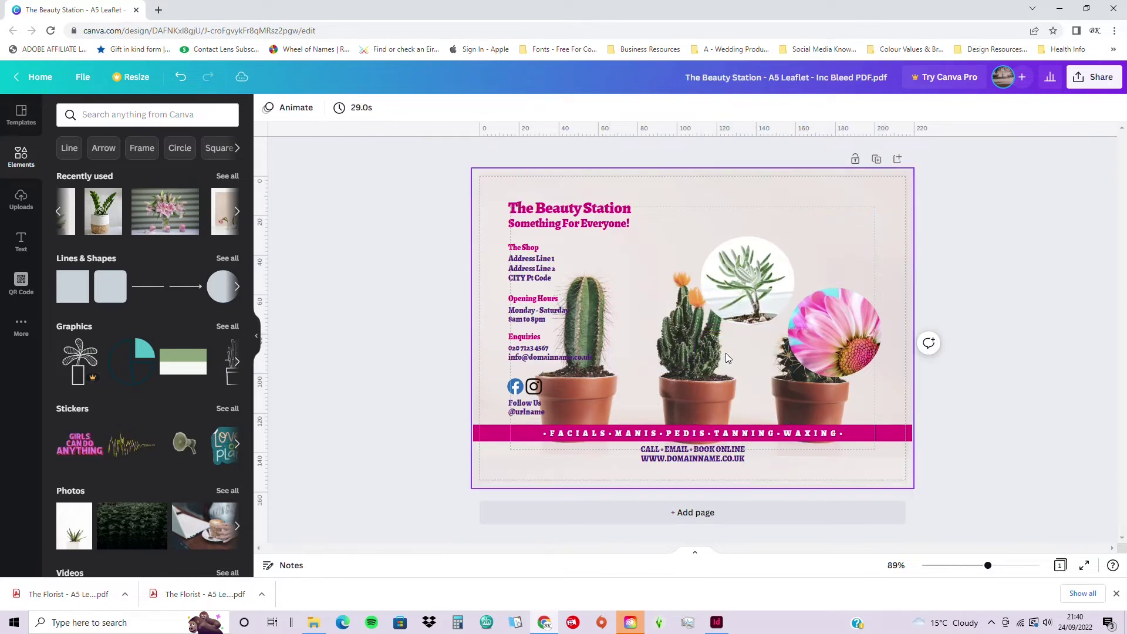
{"action": "left_click", "coordinate": [802, 330]}
{"action": "left_click", "coordinate": [835, 260]}
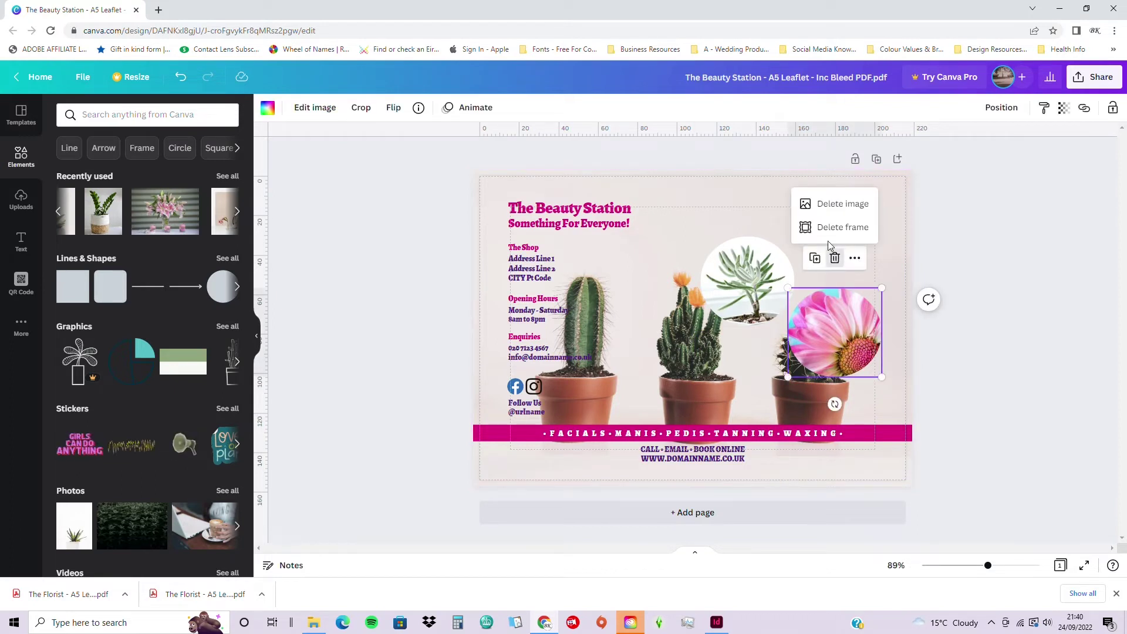
{"action": "left_click", "coordinate": [830, 205]}
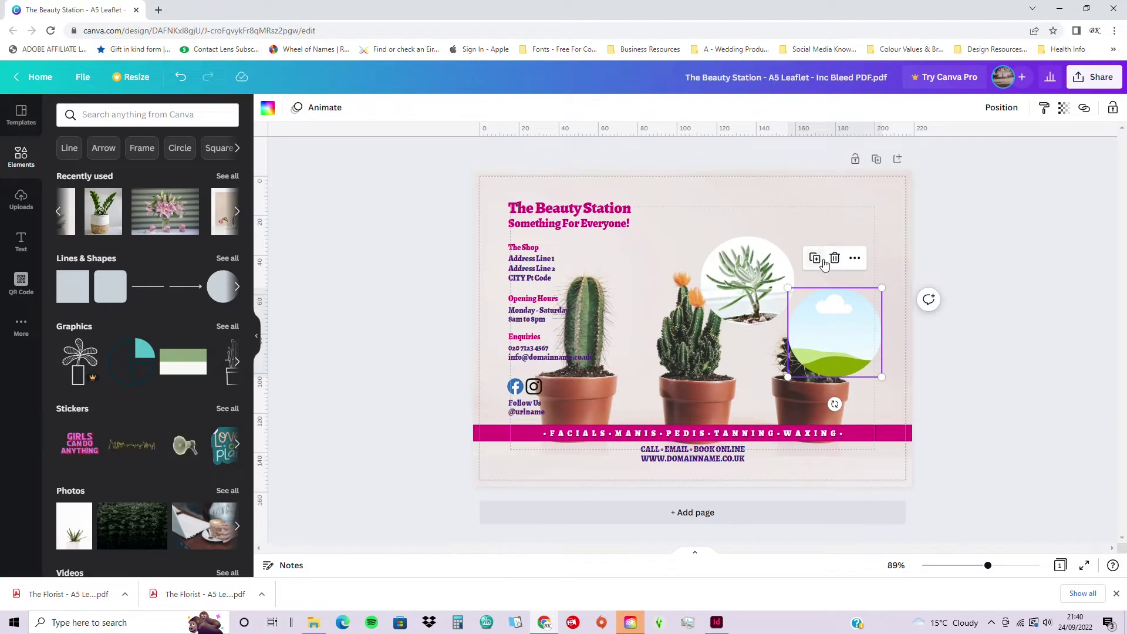
{"action": "key", "text": "Delete"}
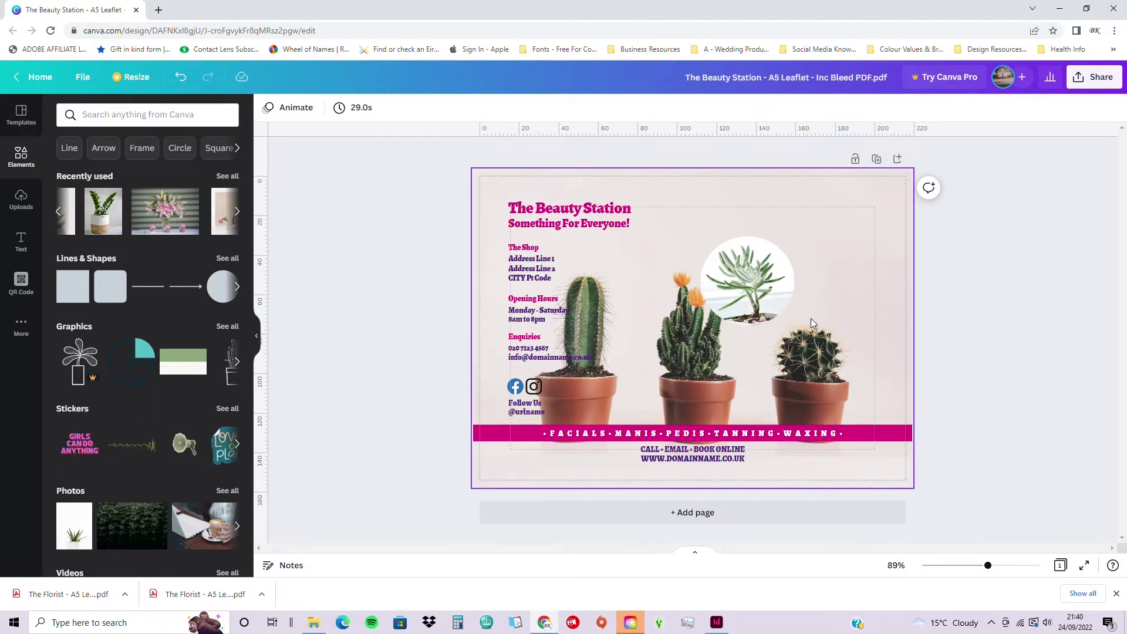
Move the circular succulent photo to the leaflet's upper-right corner, above the smallest cactus
{"action": "left_click", "coordinate": [746, 280]}
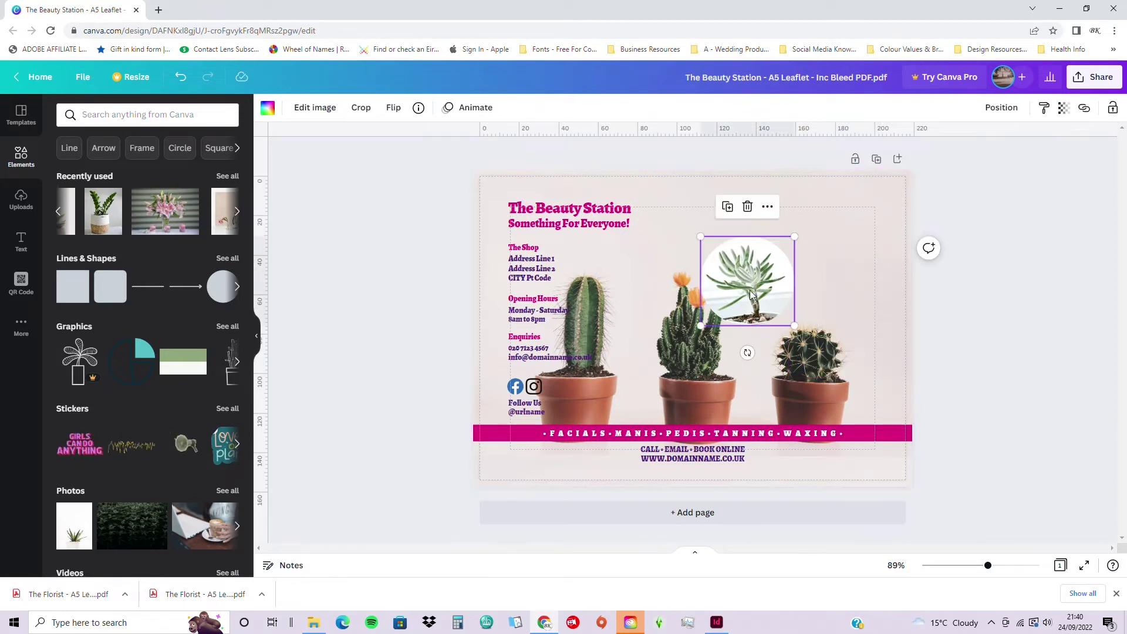
{"action": "left_click_drag", "start_coordinate": [752, 296], "coordinate": [841, 252]}
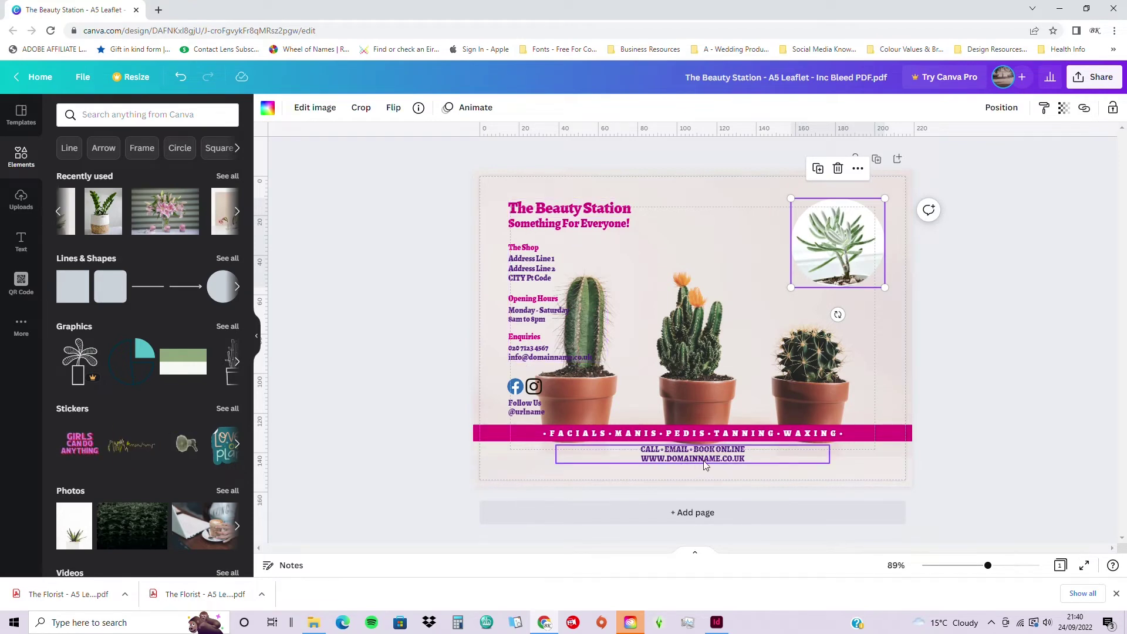
{"action": "left_click", "coordinate": [970, 318]}
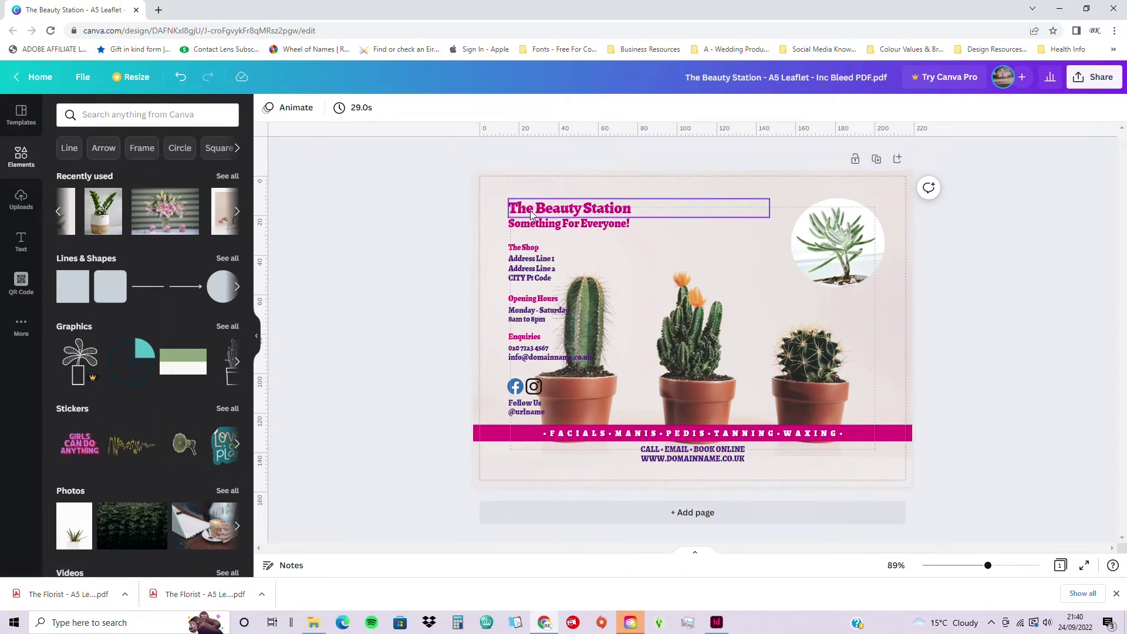
Try purple, brown and terracotta on the services banner, and settle on the dark charcoal photo colour from the cactus image
{"action": "left_click", "coordinate": [479, 437]}
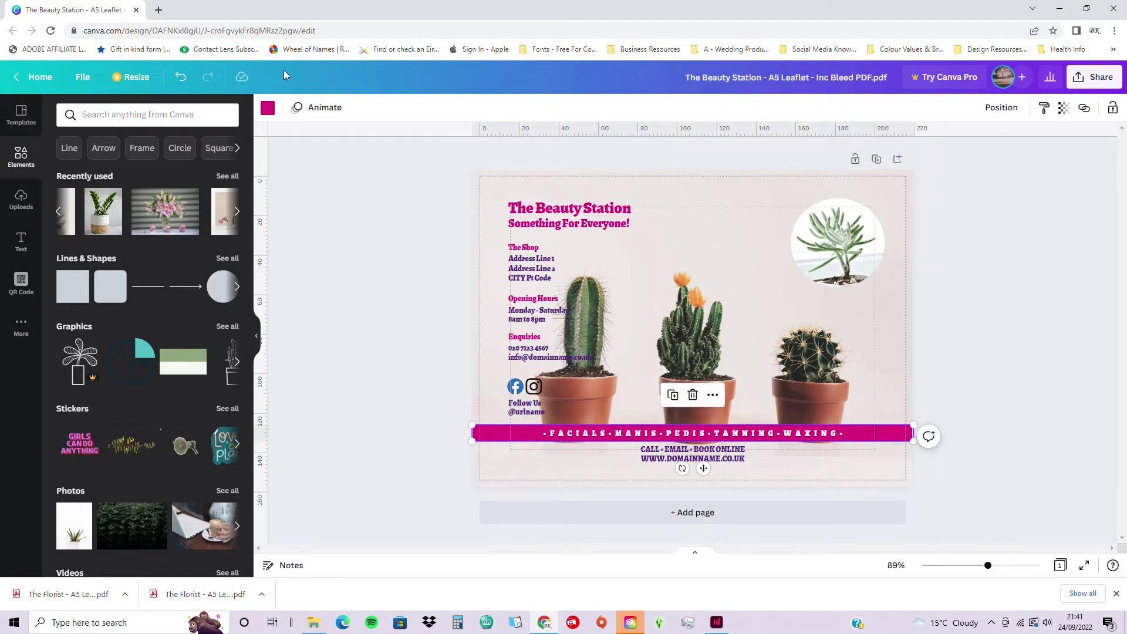
{"action": "left_click", "coordinate": [268, 109]}
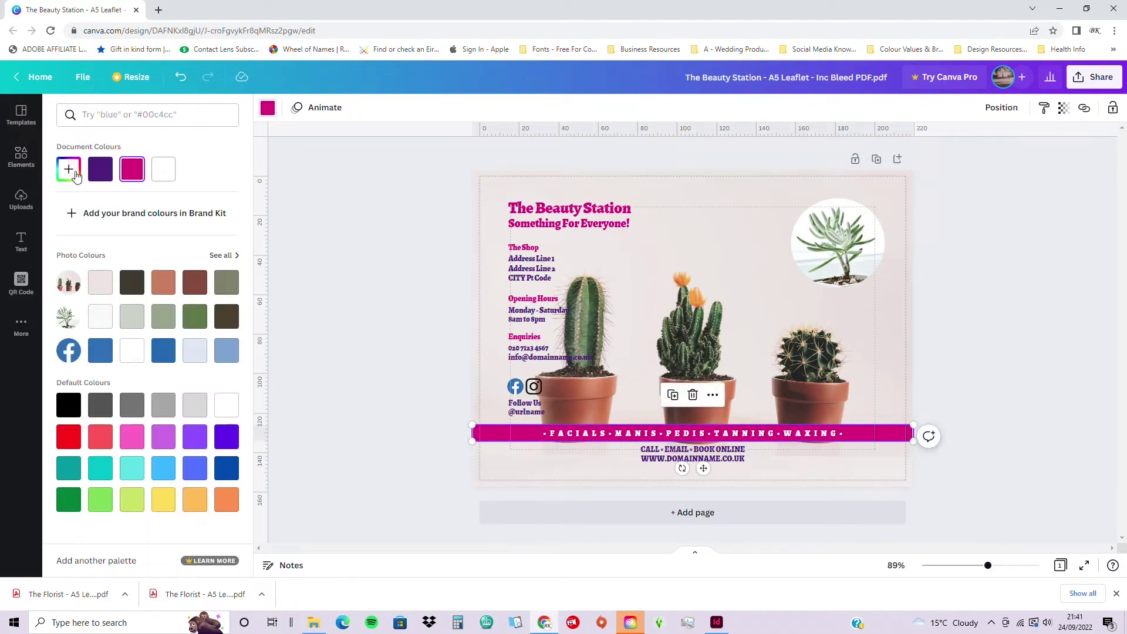
{"action": "left_click", "coordinate": [94, 176]}
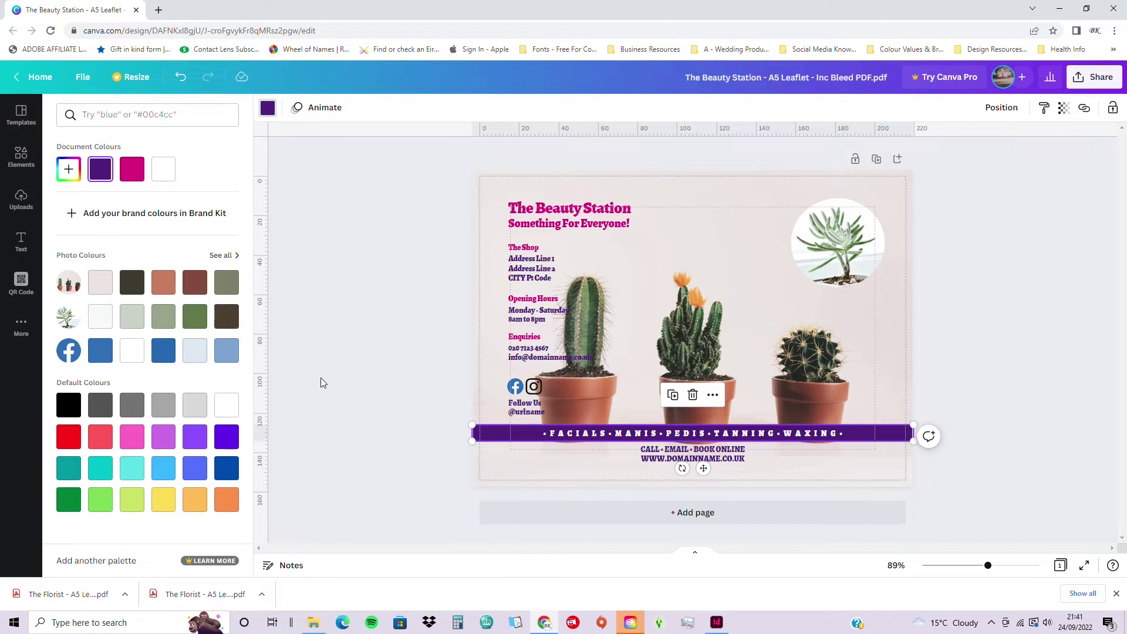
{"action": "left_click", "coordinate": [222, 325]}
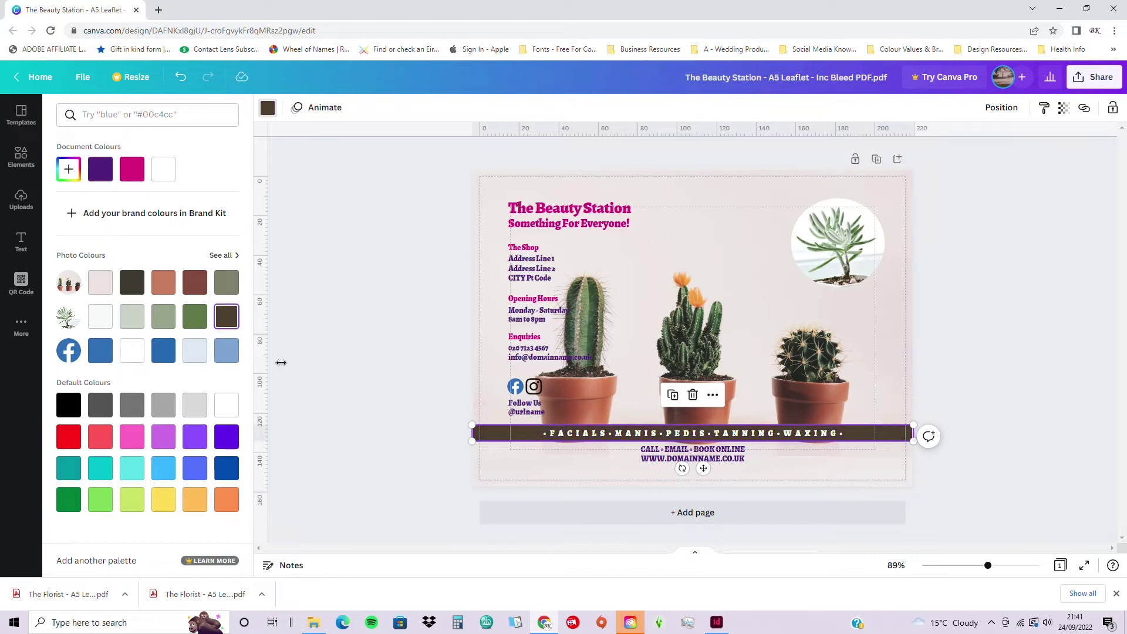
{"action": "left_click", "coordinate": [189, 288]}
{"action": "left_click", "coordinate": [159, 286]}
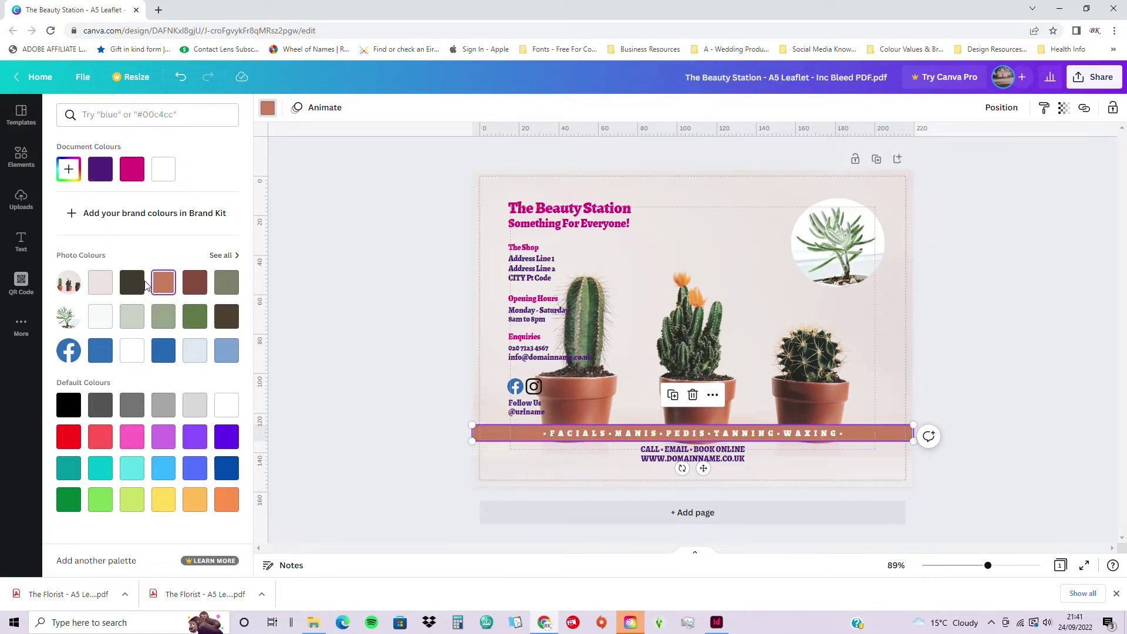
{"action": "left_click", "coordinate": [136, 289]}
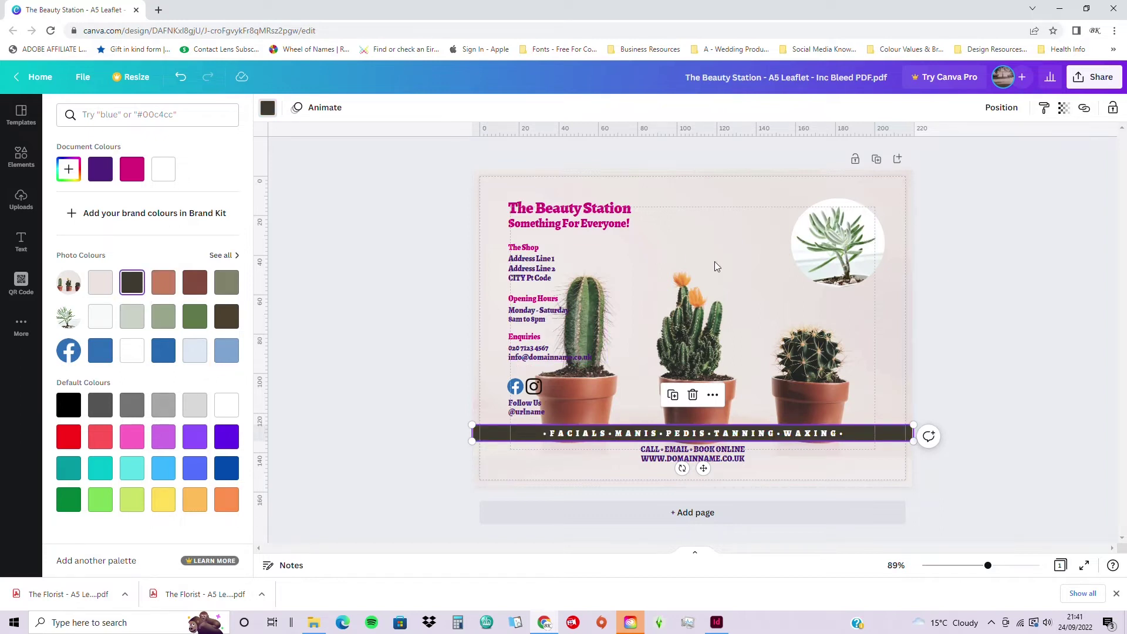
{"action": "key", "text": "Escape"}
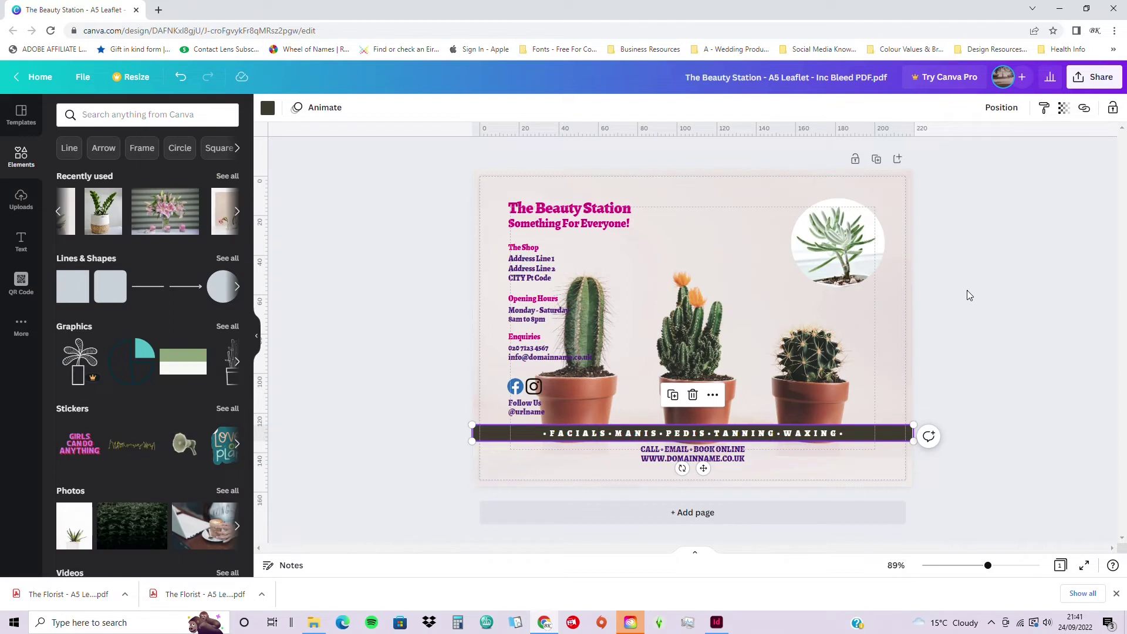
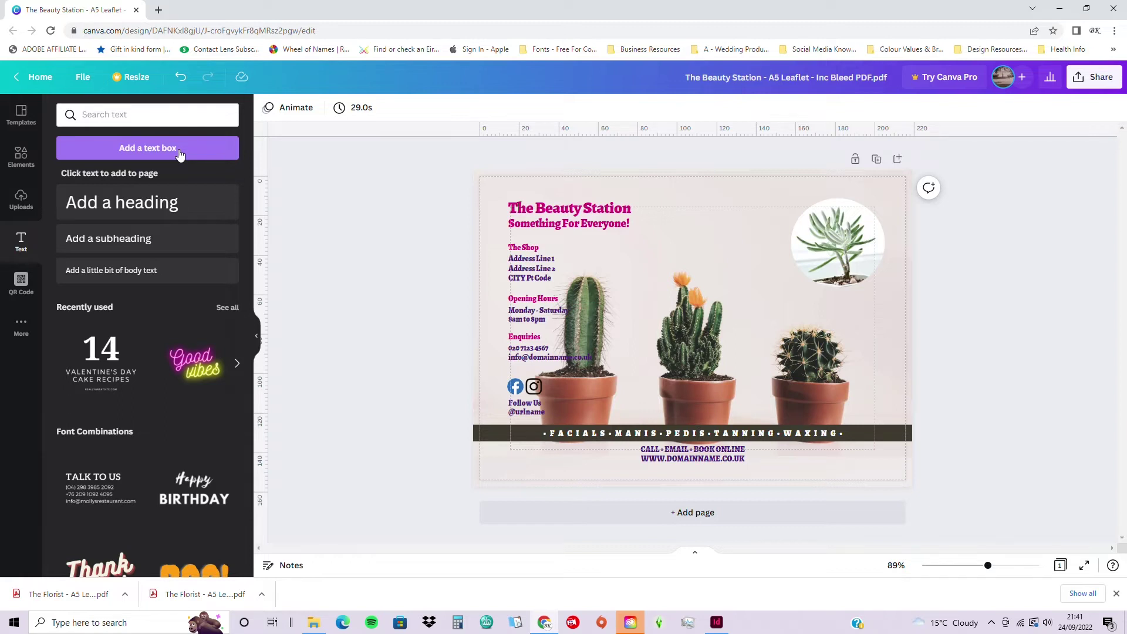
Add a widened text box in dark charcoal and place it beside the "Something For Everyone!" tagline, above the middle cactus
{"action": "left_click", "coordinate": [180, 154]}
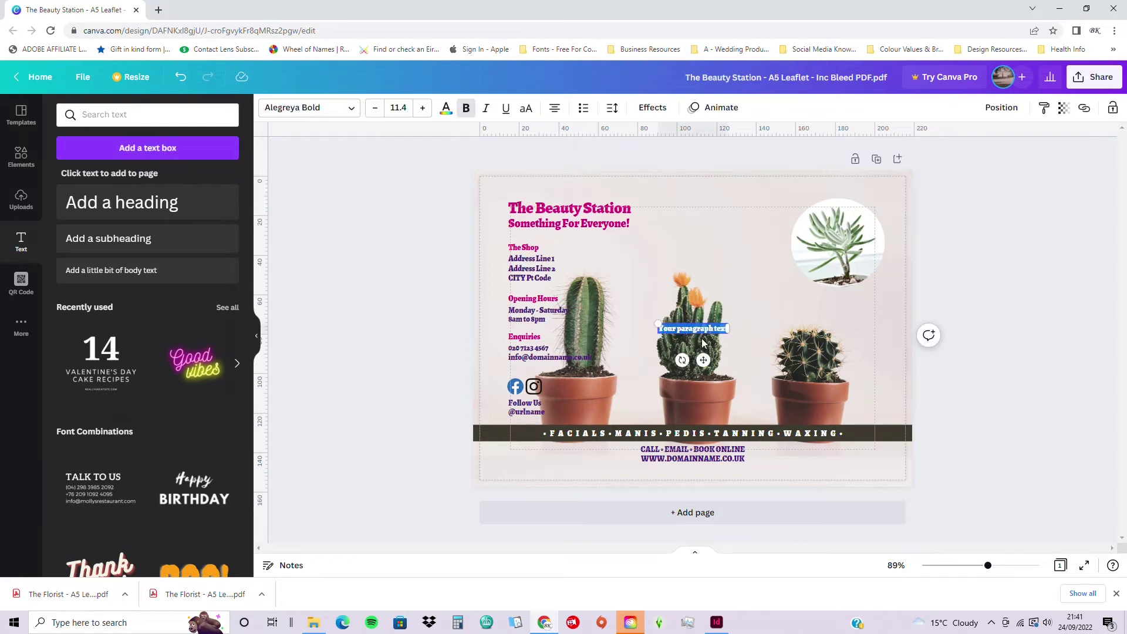
{"action": "left_click_drag", "start_coordinate": [732, 328], "coordinate": [844, 330]}
{"action": "double_click", "coordinate": [745, 328]}
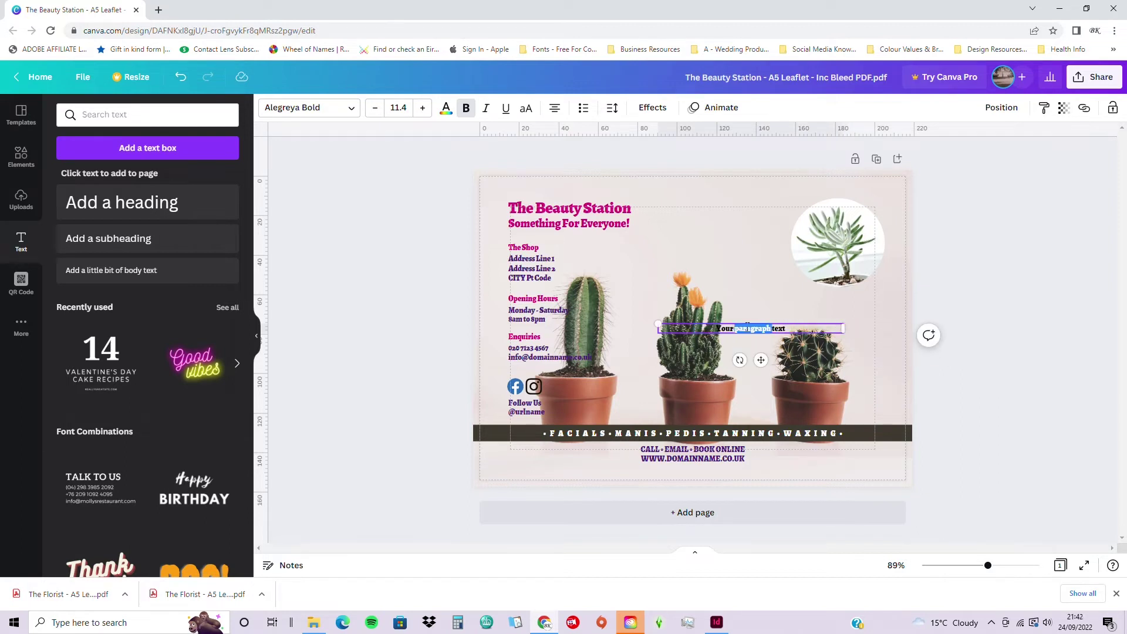
{"action": "left_click_drag", "start_coordinate": [790, 328], "coordinate": [654, 323]}
{"action": "left_click", "coordinate": [445, 108]}
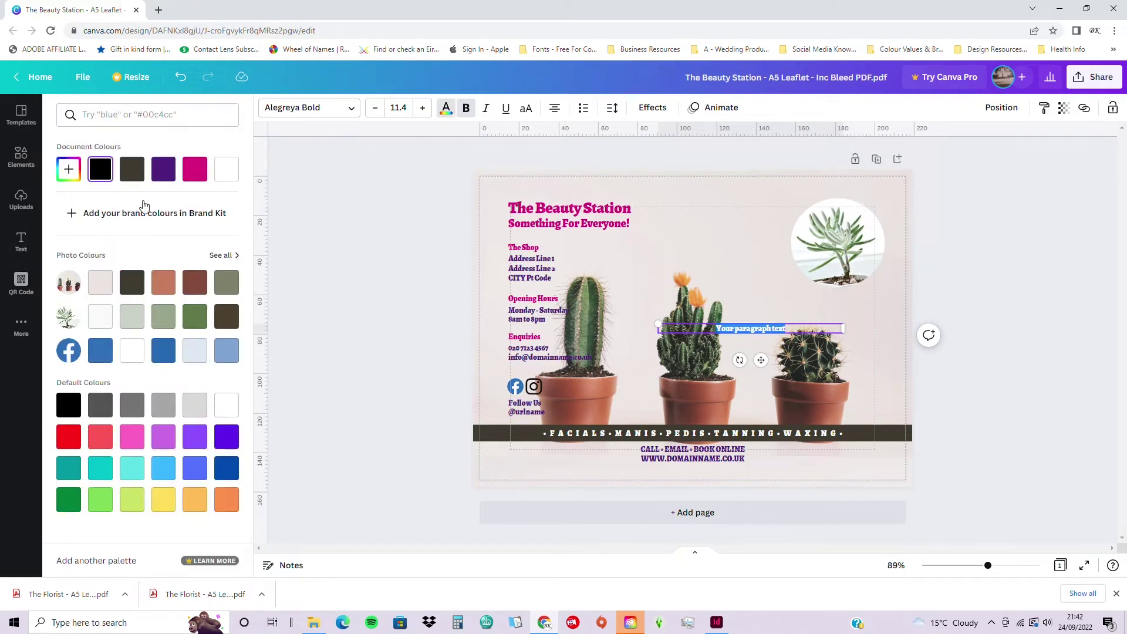
{"action": "left_click", "coordinate": [134, 176]}
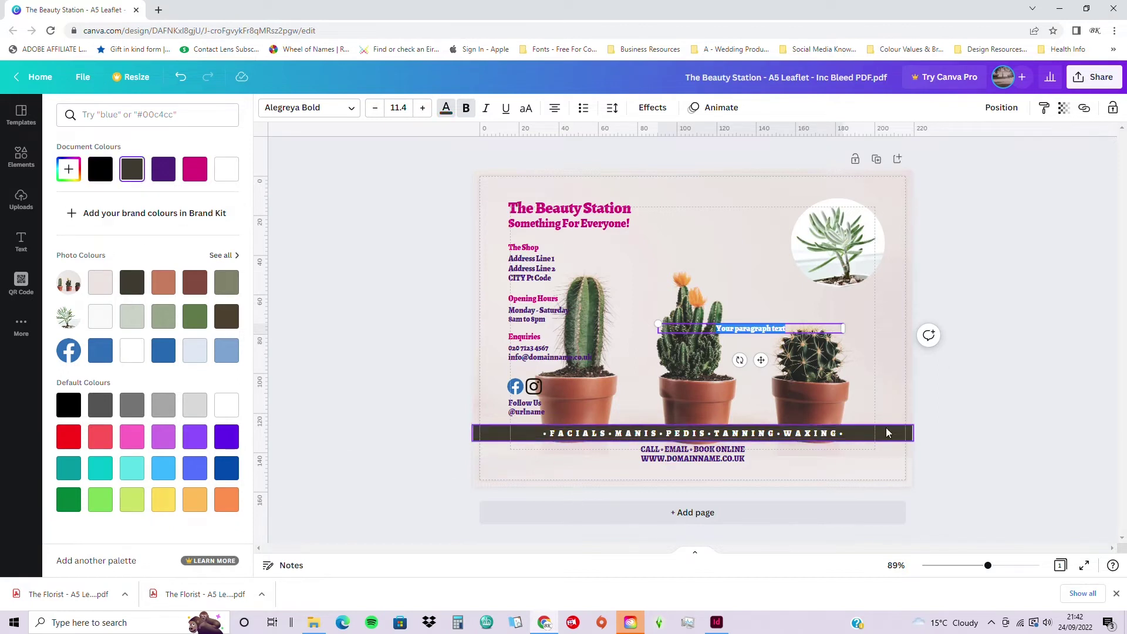
{"action": "left_click_drag", "start_coordinate": [781, 322], "coordinate": [738, 242]}
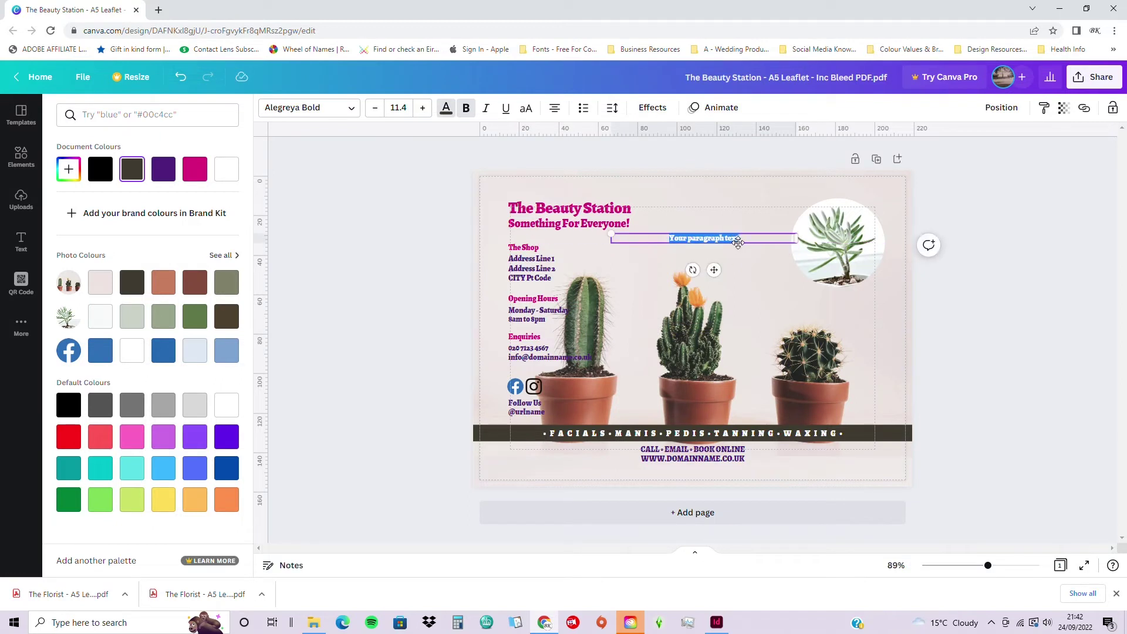
Replace the placeholder paragraph text with "Buy Now For 10% Off"
{"action": "left_click", "coordinate": [697, 238]}
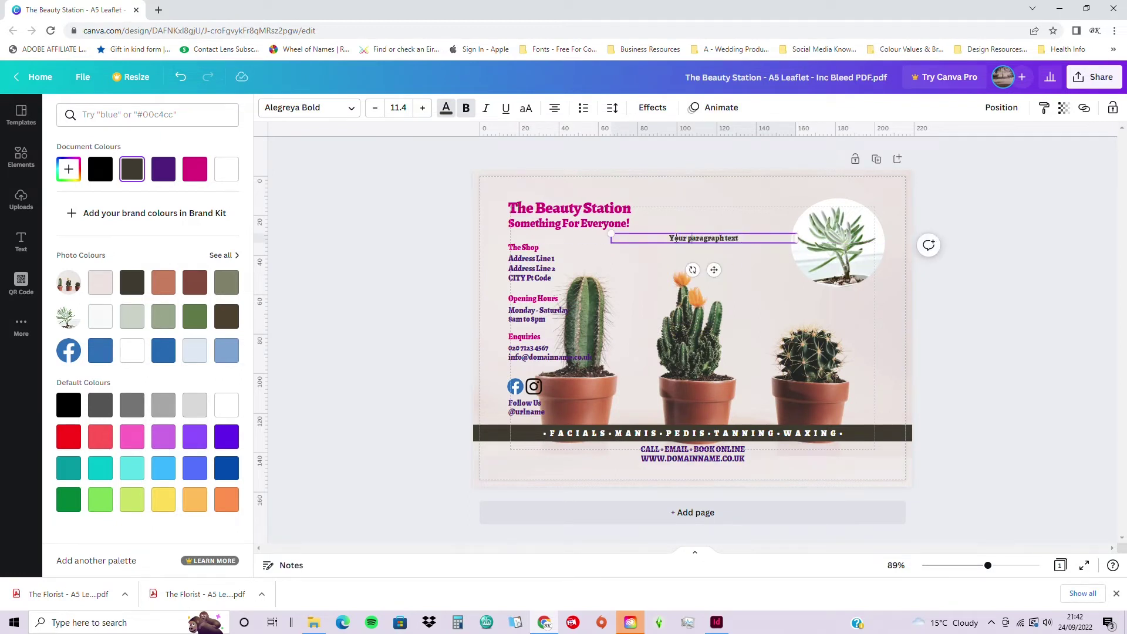
{"action": "left_click_drag", "start_coordinate": [738, 237], "coordinate": [689, 239]}
{"action": "type", "text": "B"}
{"action": "type", "text": "uy Now For 10"}
{"action": "type", "text": "% Off"}
Split the offer text into the lines "Buy", "Now For 10%" and "Off", and place its narrowed box over the circular succulent photo
{"action": "left_click", "coordinate": [702, 239]}
{"action": "key", "text": "Return"}
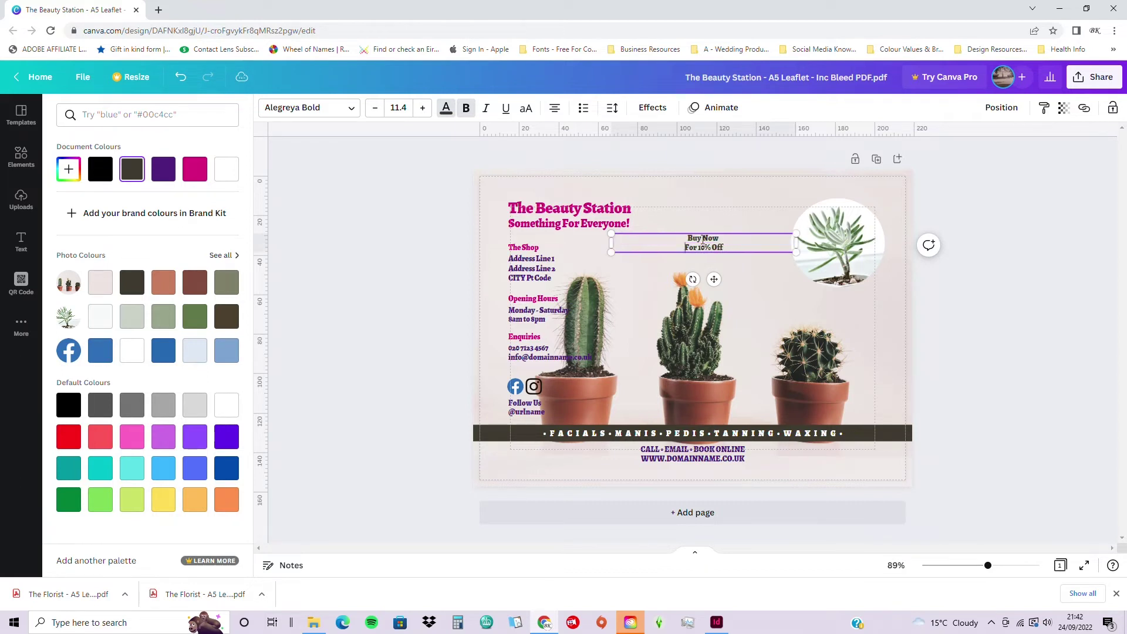
{"action": "key", "text": "Return"}
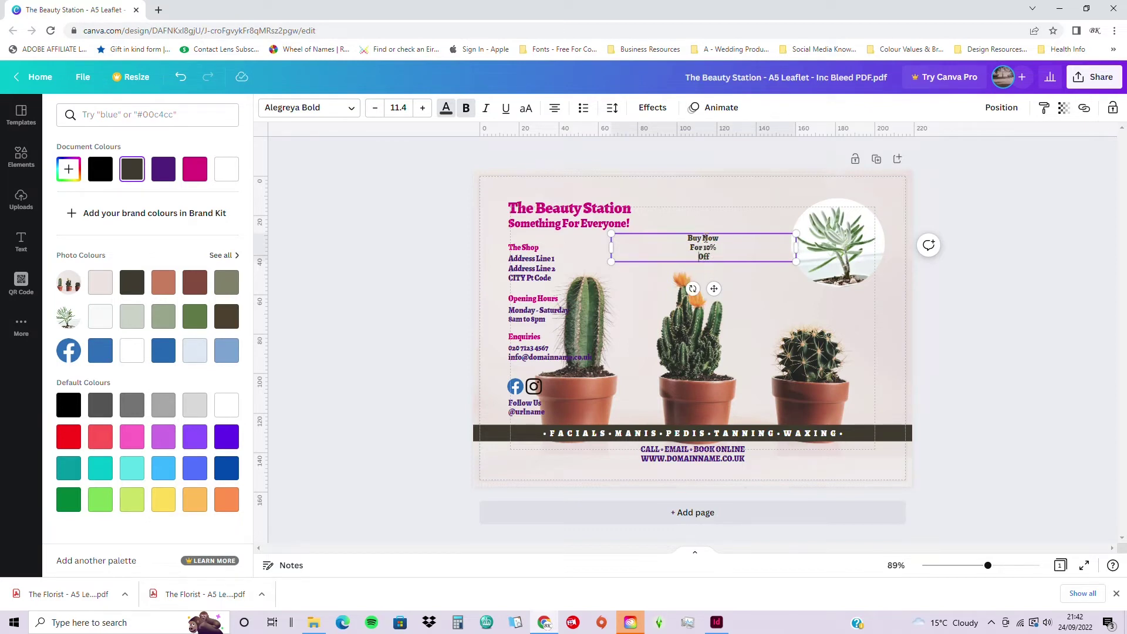
{"action": "left_click", "coordinate": [705, 238]}
{"action": "key", "text": "Return"}
{"action": "key", "text": "Delete"}
{"action": "mouse_move", "coordinate": [732, 249]}
{"action": "left_mouse_down"}
{"action": "mouse_move", "coordinate": [676, 248]}
{"action": "mouse_move", "coordinate": [716, 247]}
{"action": "left_mouse_up"}
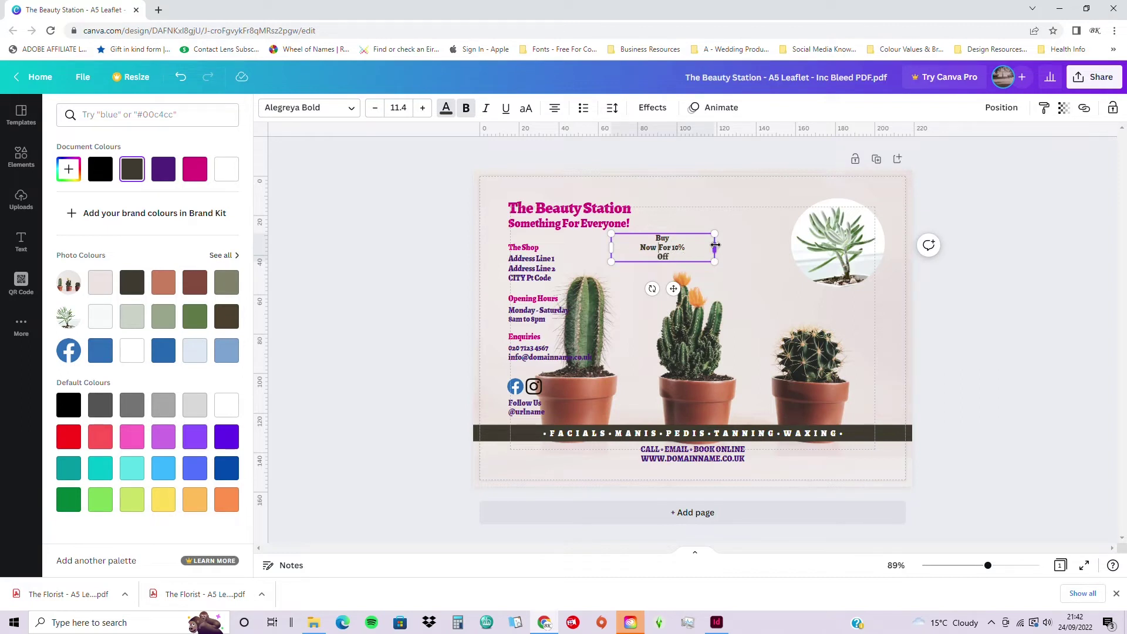
{"action": "left_click_drag", "start_coordinate": [716, 246], "coordinate": [837, 233]}
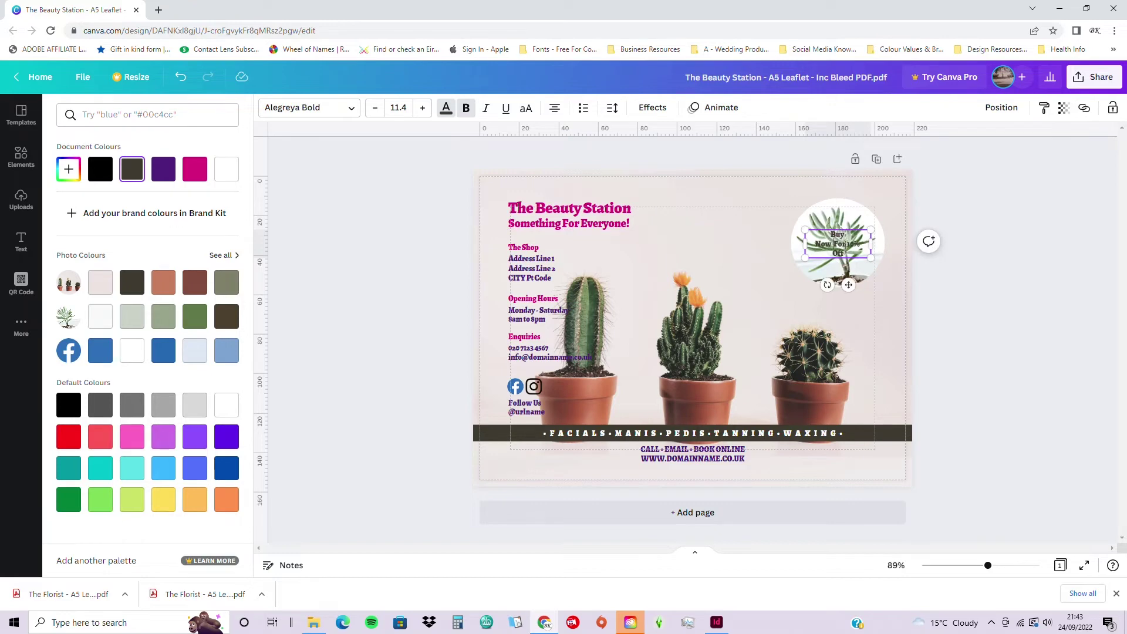
Add a solid white circle graphic beside the succulent photo and centre the offer text on it
{"action": "left_click", "coordinate": [27, 151]}
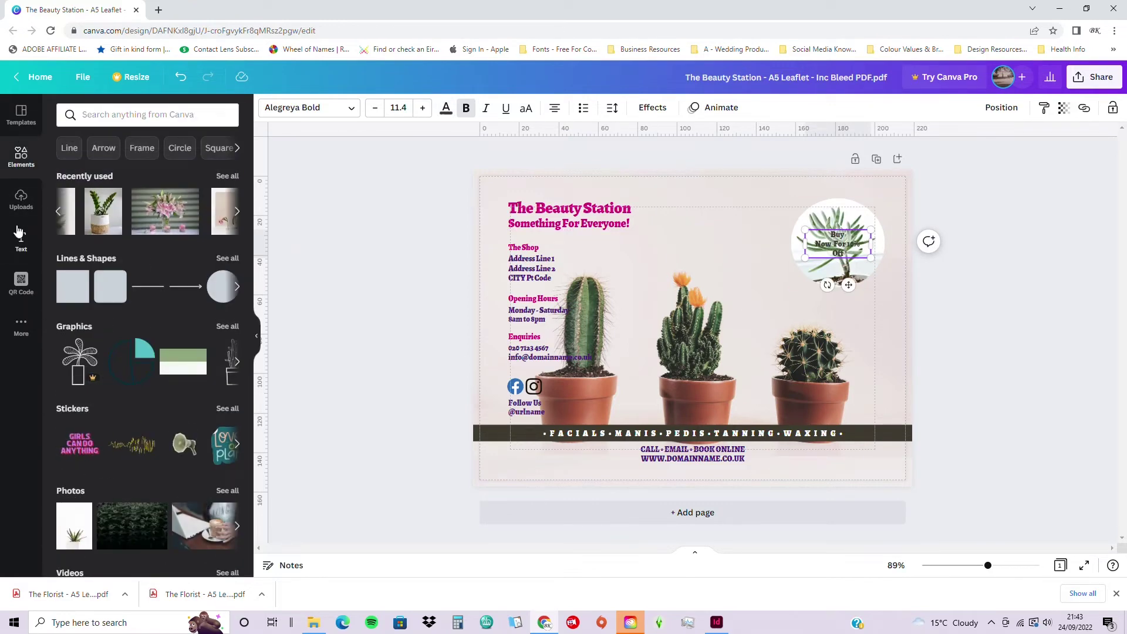
{"action": "left_click", "coordinate": [171, 152]}
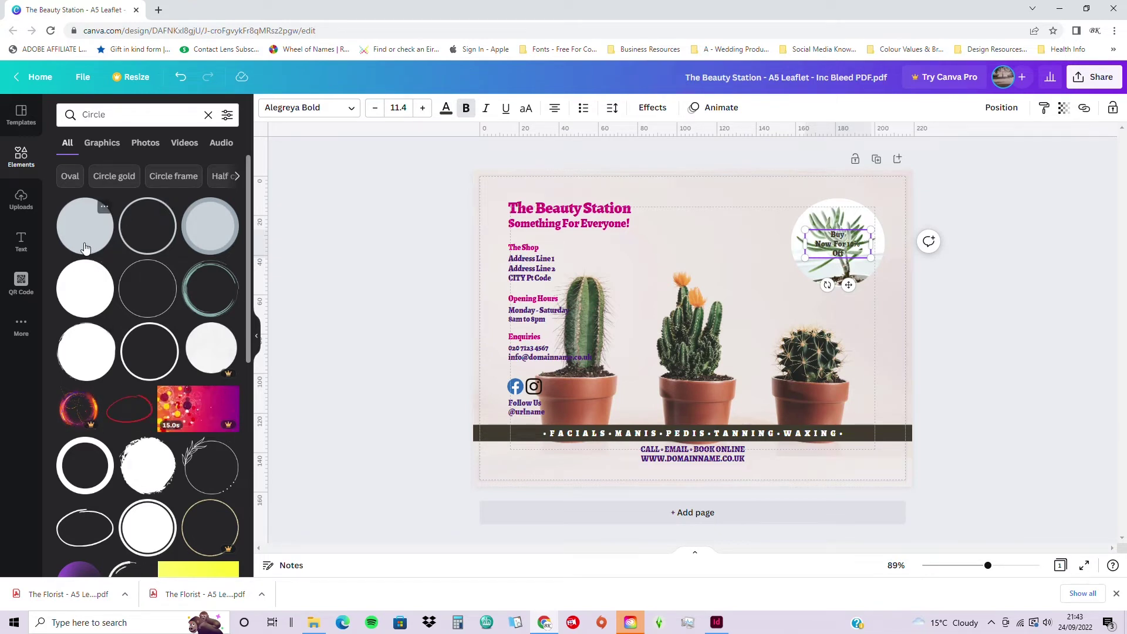
{"action": "left_click", "coordinate": [77, 360]}
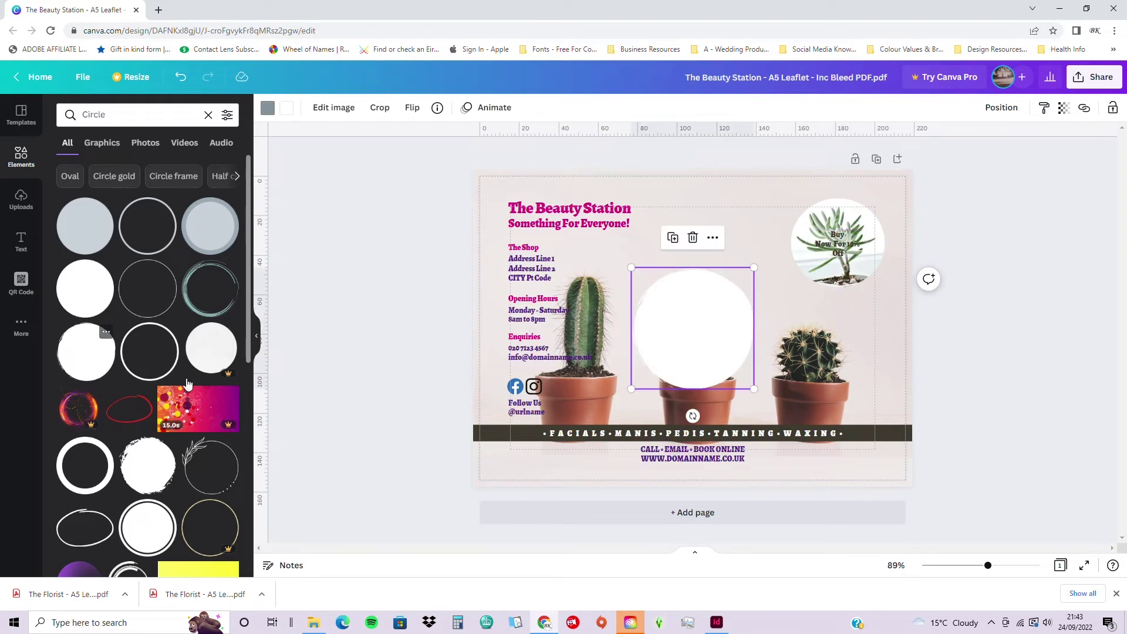
{"action": "left_click_drag", "start_coordinate": [691, 349], "coordinate": [728, 263]}
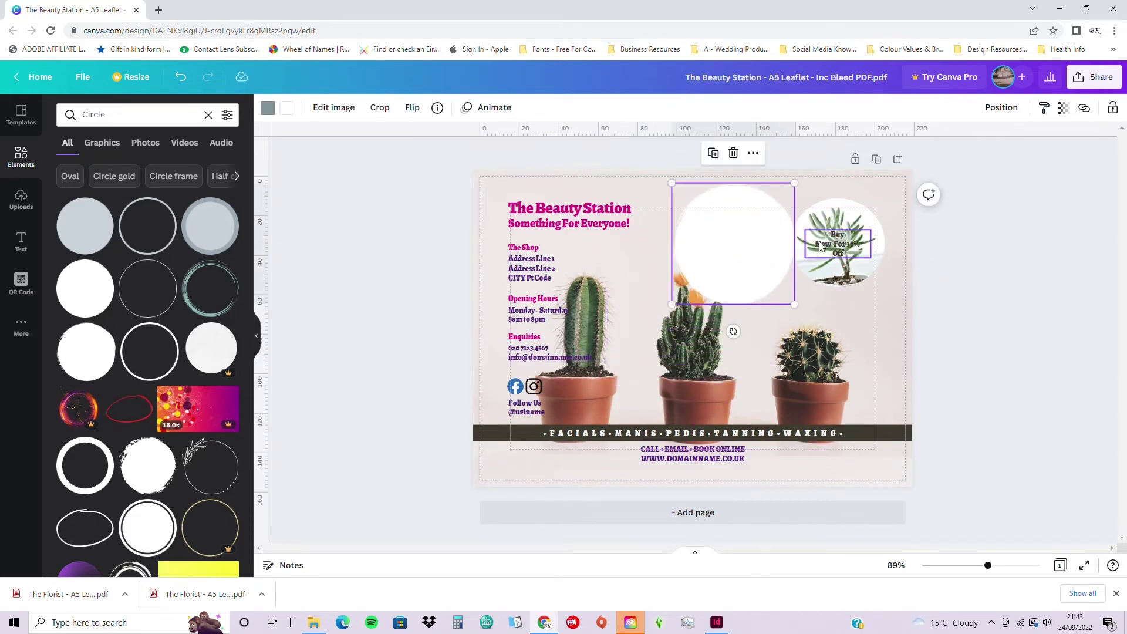
{"action": "left_click", "coordinate": [844, 218]}
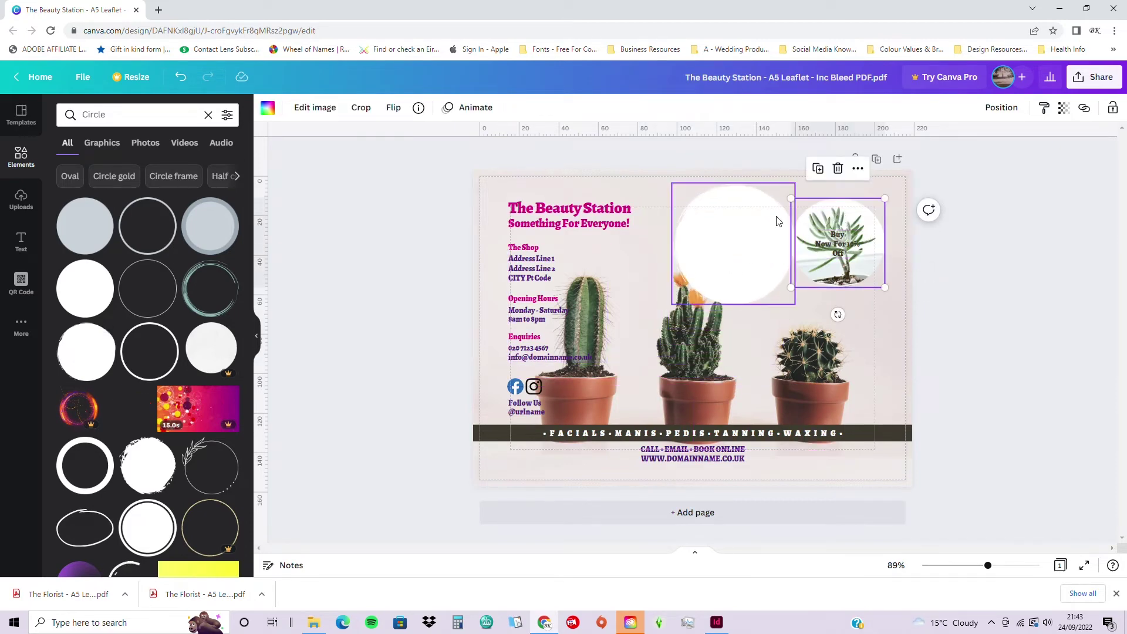
{"action": "left_click_drag", "start_coordinate": [845, 243], "coordinate": [744, 247]}
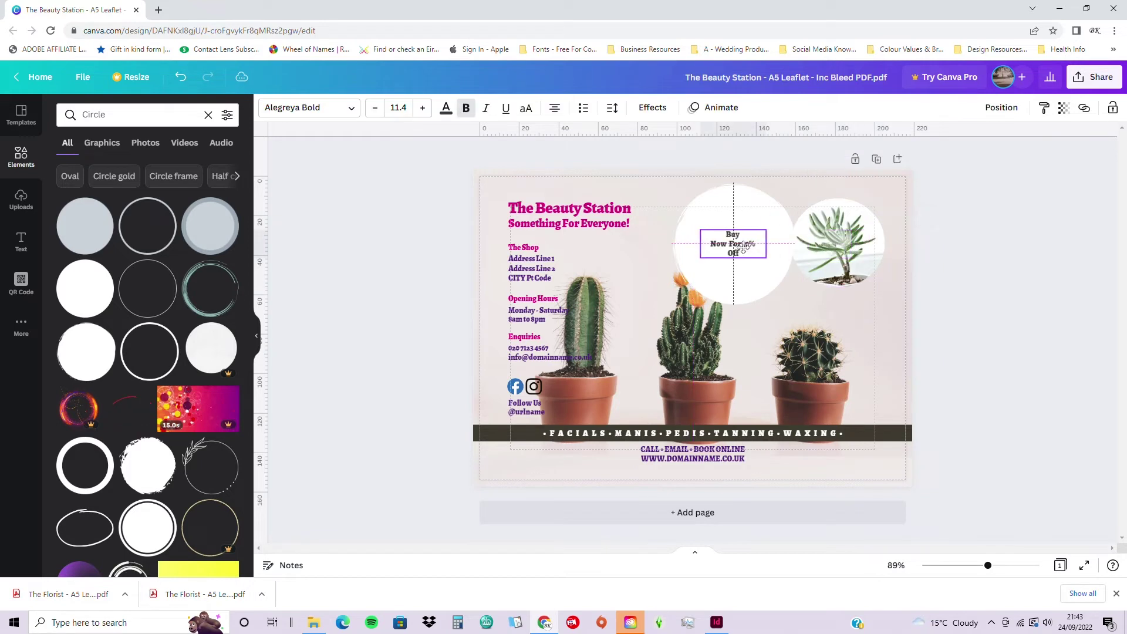
Delete the circular succulent photo together with its frame
{"action": "left_click", "coordinate": [833, 244]}
{"action": "key", "text": "Delete"}
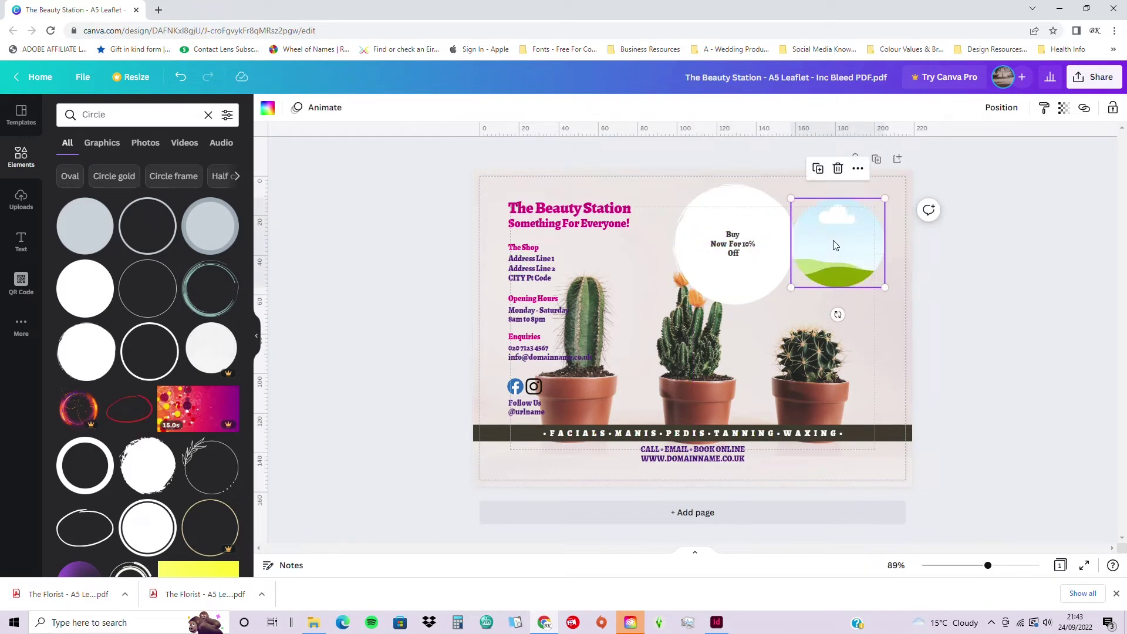
{"action": "key", "text": "Delete"}
Scale the white circle and offer text down together and move them to the leaflet's upper-right corner
{"action": "left_click", "coordinate": [757, 246]}
{"action": "left_click", "coordinate": [752, 223], "text": "shift"}
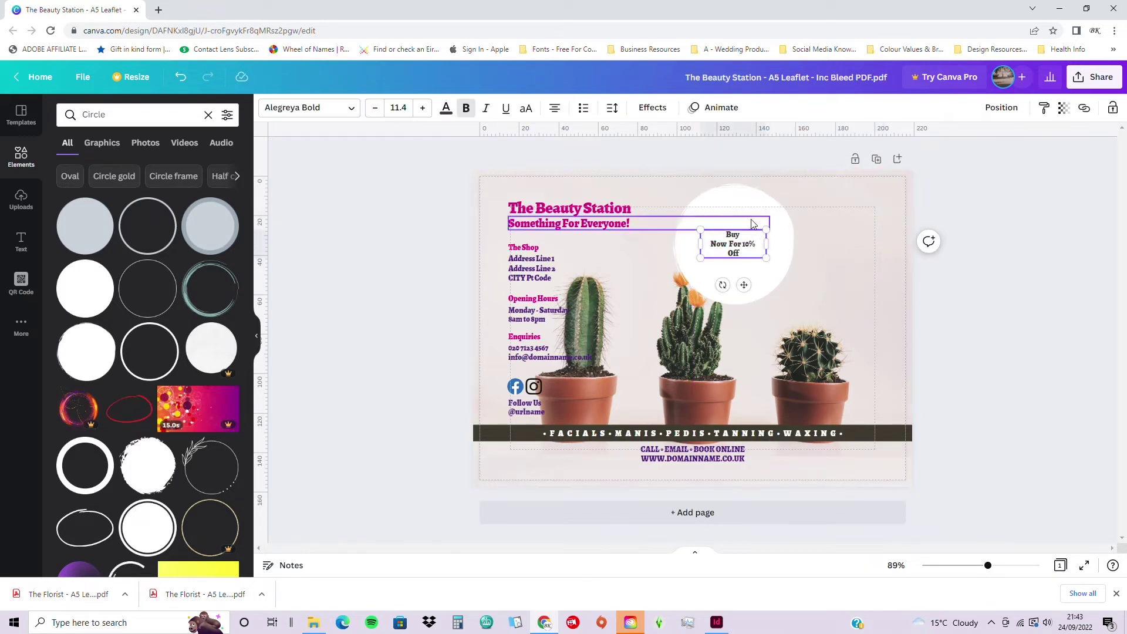
{"action": "left_click", "coordinate": [746, 210], "text": "shift"}
{"action": "left_click", "coordinate": [760, 231]}
{"action": "left_click", "coordinate": [780, 232], "text": "shift"}
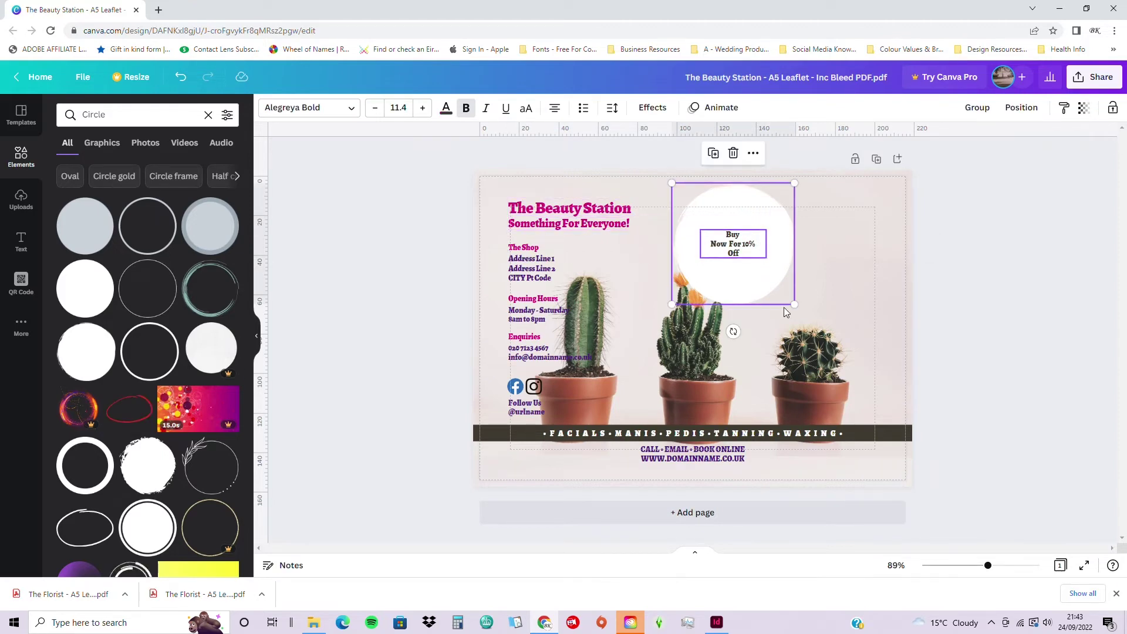
{"action": "left_click_drag", "start_coordinate": [792, 305], "coordinate": [847, 269]}
{"action": "left_click", "coordinate": [996, 254]}
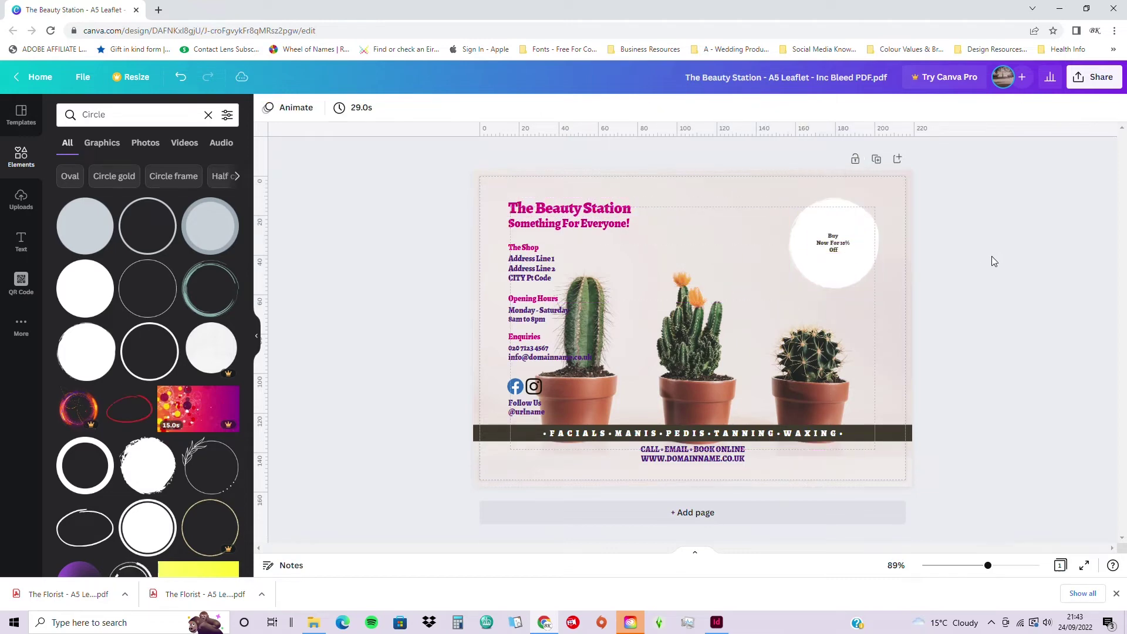
Enlarge the offer text to size 13.8 and centre it within the white circle
{"action": "left_click", "coordinate": [847, 256]}
{"action": "left_click_drag", "start_coordinate": [858, 253], "coordinate": [882, 282]}
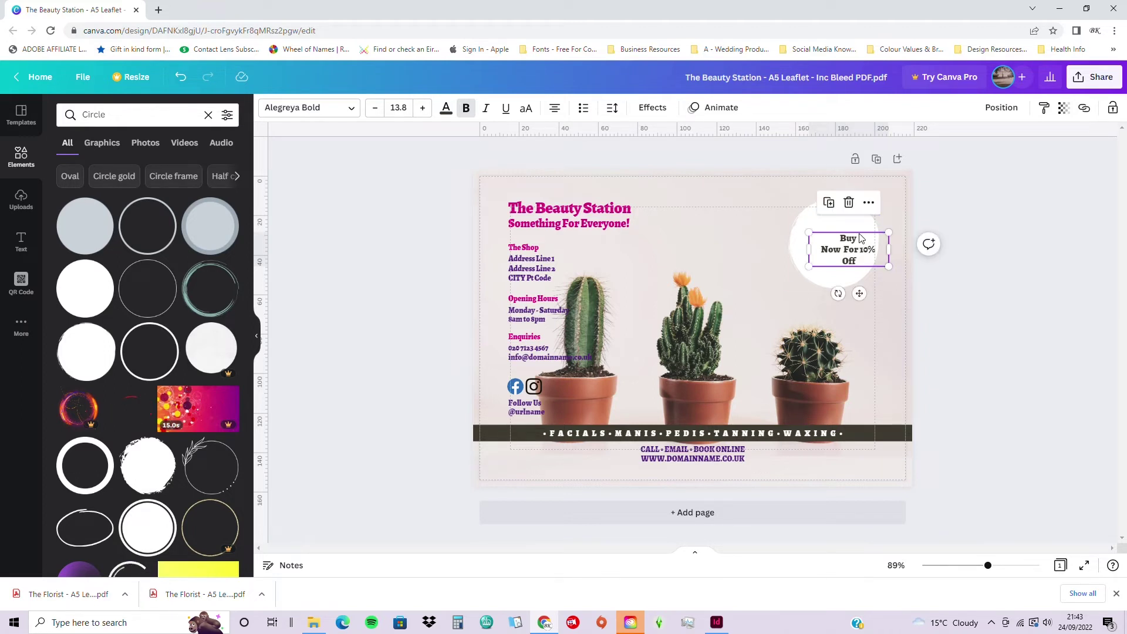
{"action": "left_click", "coordinate": [887, 250]}
{"action": "left_click_drag", "start_coordinate": [887, 250], "coordinate": [874, 242]}
{"action": "left_click", "coordinate": [951, 246]}
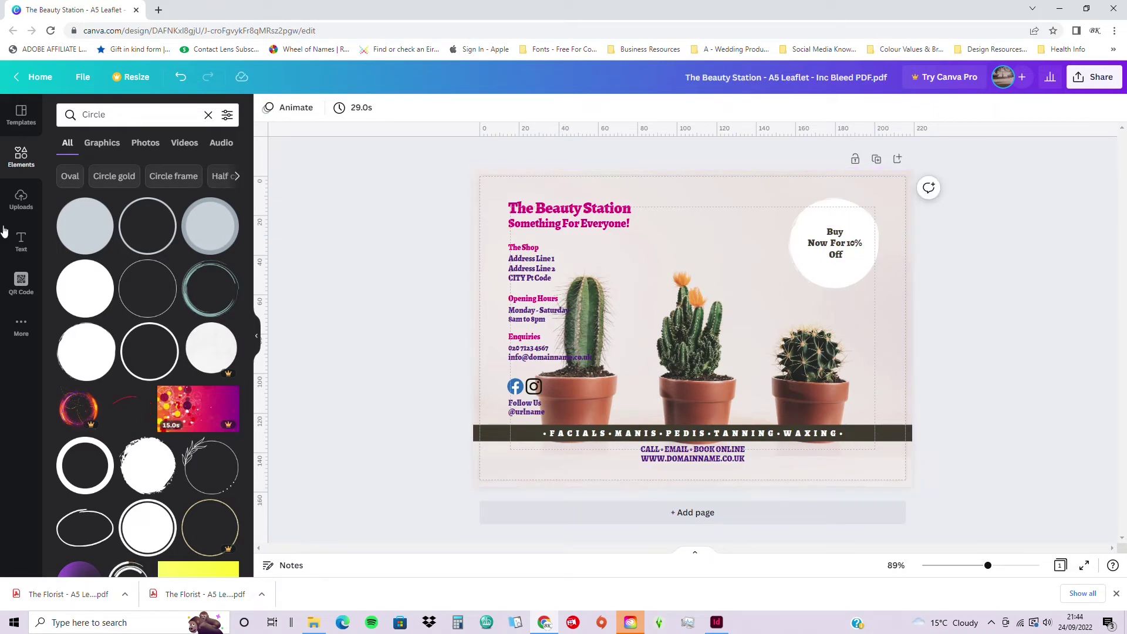
Add the "Happy Birthday" font combination to the leaflet from the ready-made text styles
{"action": "left_click", "coordinate": [22, 241]}
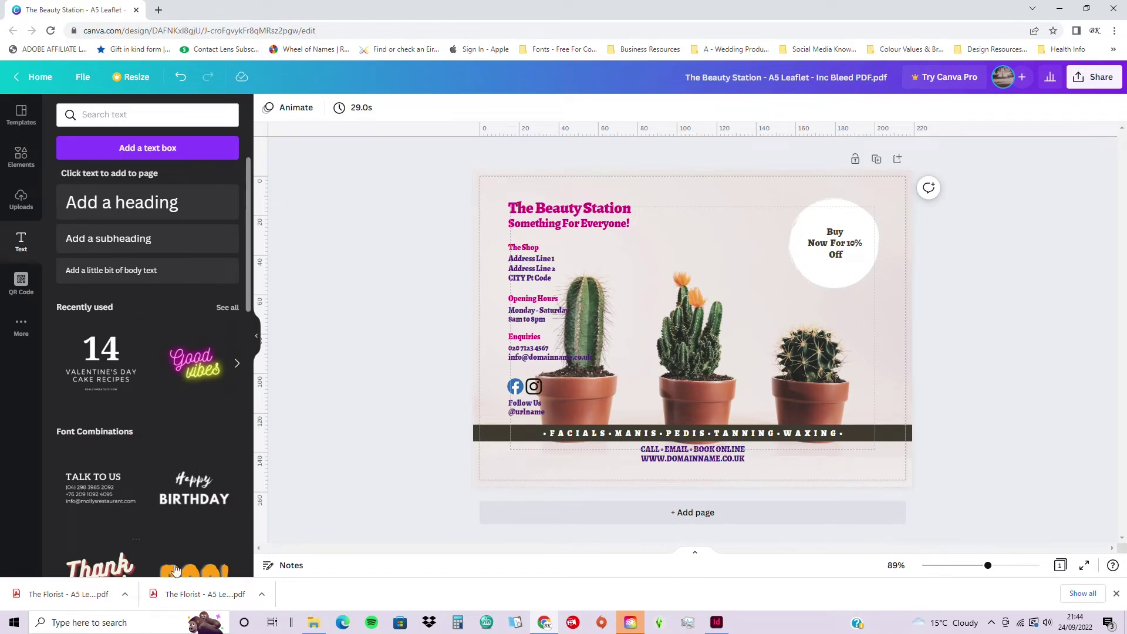
{"action": "scroll", "coordinate": [134, 411], "scroll_direction": "down", "scroll_amount": 6}
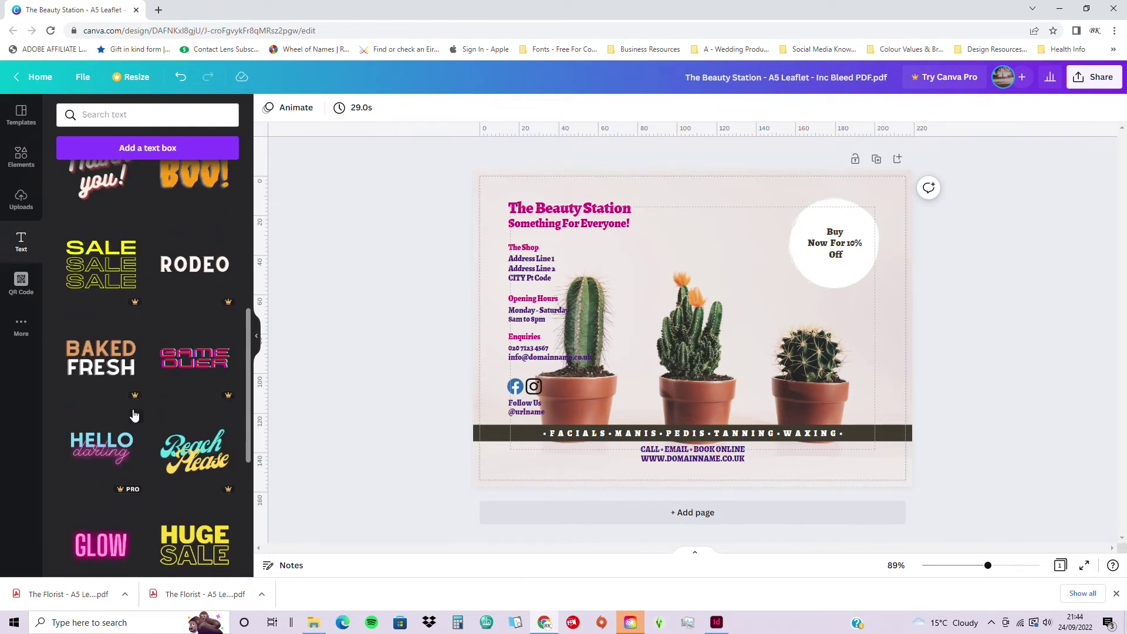
{"action": "scroll", "coordinate": [134, 415], "scroll_direction": "up", "scroll_amount": 6}
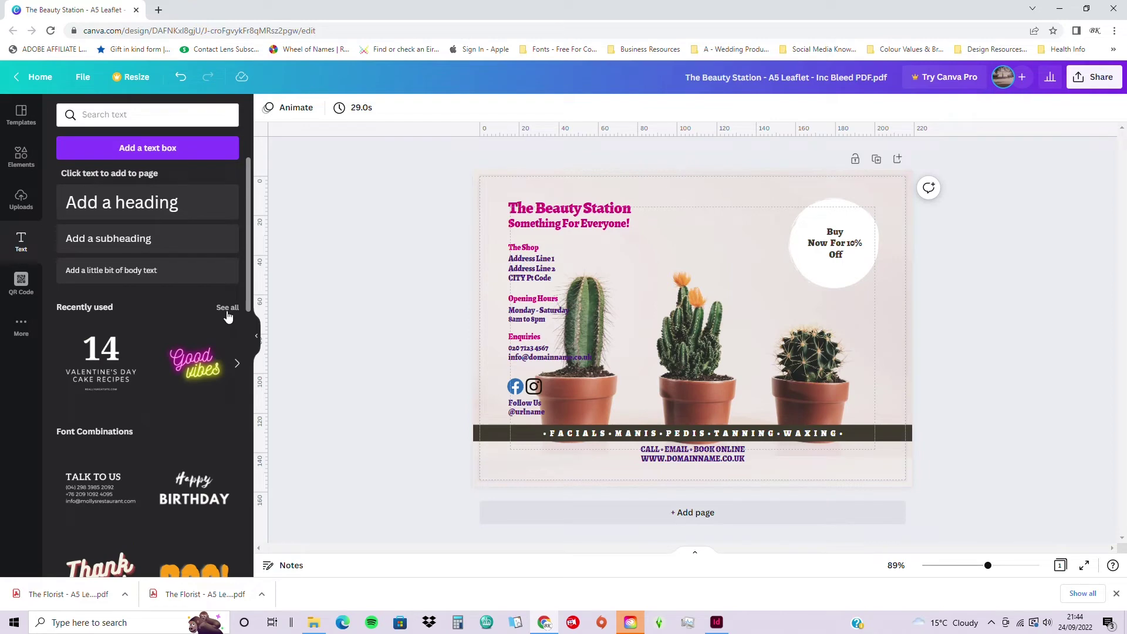
{"action": "left_click", "coordinate": [228, 316]}
{"action": "left_click", "coordinate": [225, 313]}
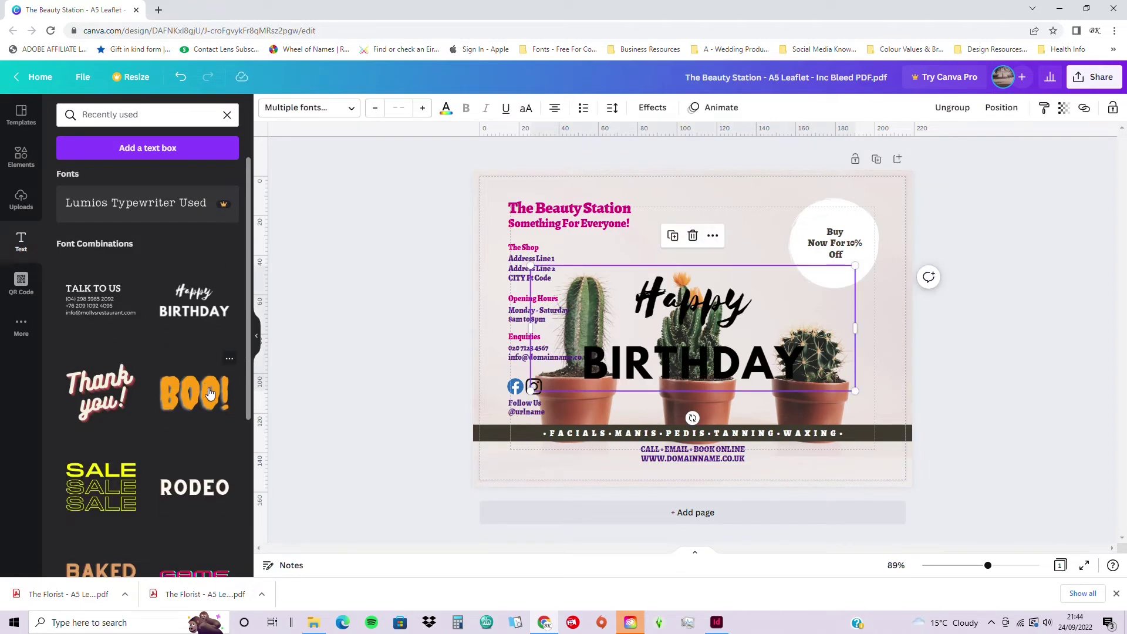
Browse the recently used text styles and the font combinations for a decorative text design
{"action": "scroll", "coordinate": [210, 394], "scroll_direction": "down", "scroll_amount": 5}
{"action": "scroll", "coordinate": [210, 394], "scroll_direction": "up", "scroll_amount": 5}
{"action": "left_click", "coordinate": [21, 241]}
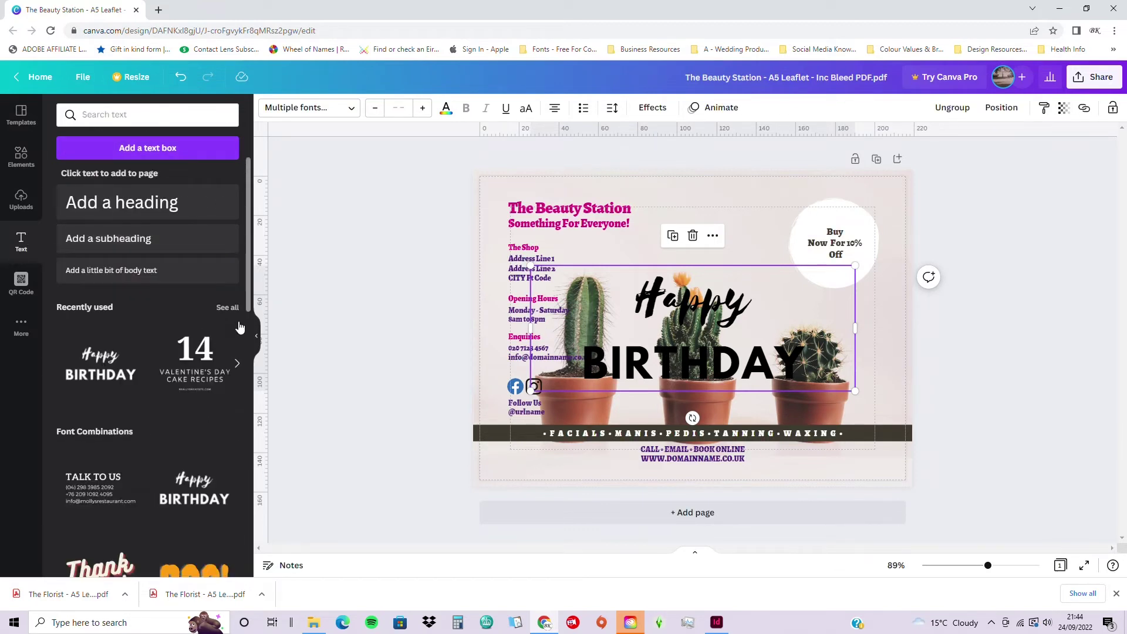
{"action": "left_click", "coordinate": [238, 364]}
{"action": "left_click", "coordinate": [238, 365]}
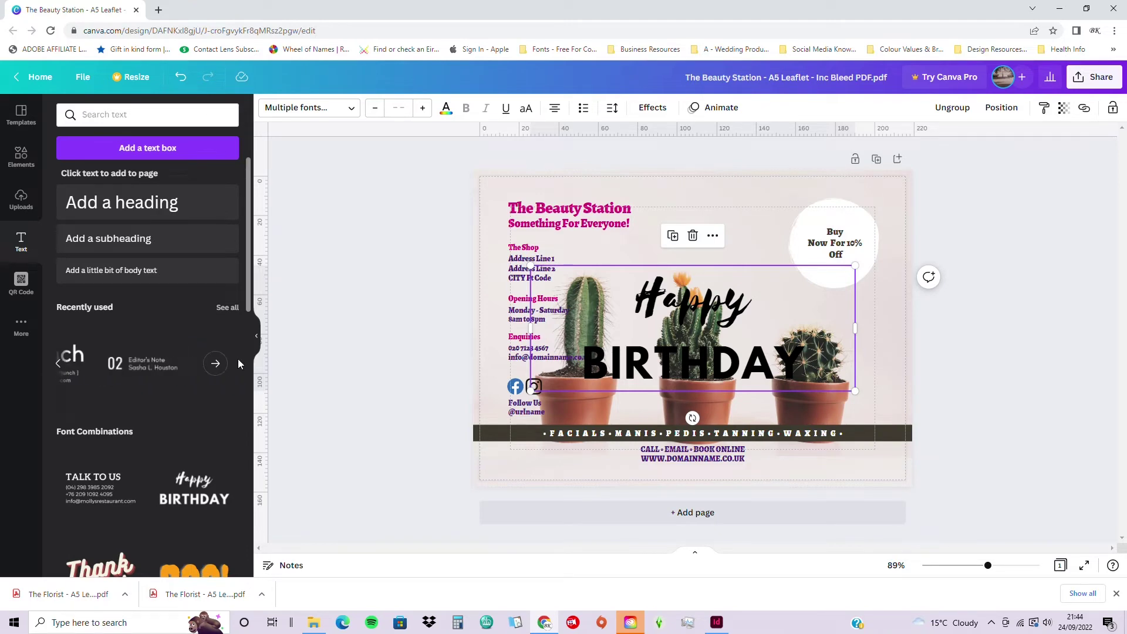
{"action": "left_click", "coordinate": [217, 364]}
{"action": "scroll", "coordinate": [223, 368], "scroll_direction": "down", "scroll_amount": 3}
{"action": "scroll", "coordinate": [223, 369], "scroll_direction": "up", "scroll_amount": 2}
{"action": "scroll", "coordinate": [223, 369], "scroll_direction": "down", "scroll_amount": 5}
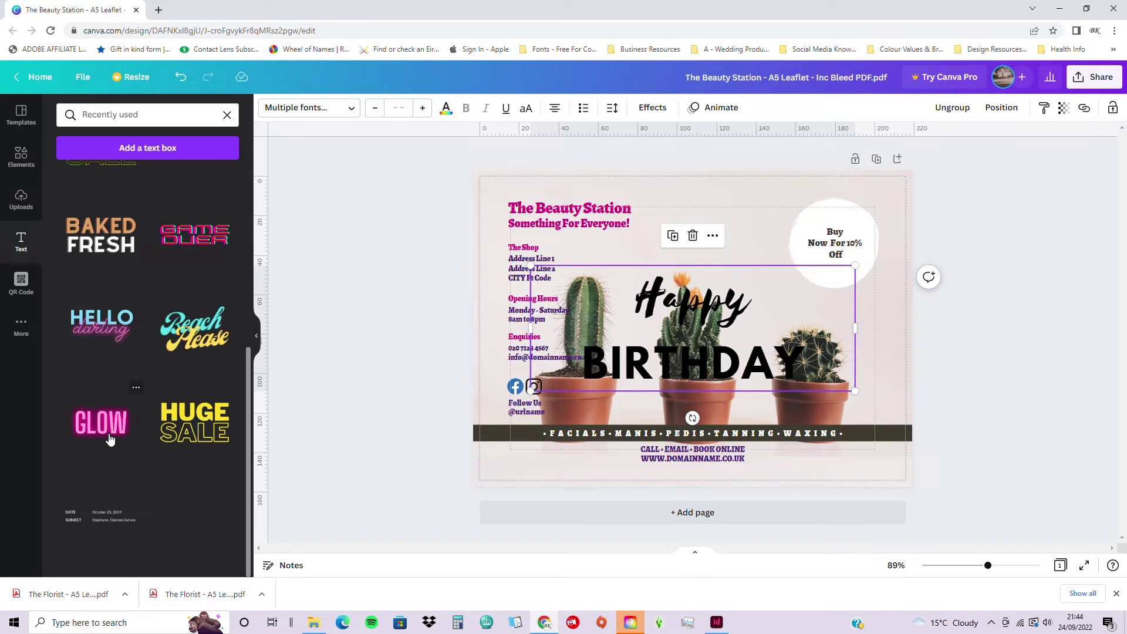
Add the pink neon "GLOW" text style to the leaflet and change its wording to "BUY NOW"
{"action": "left_click_drag", "start_coordinate": [110, 432], "coordinate": [700, 361]}
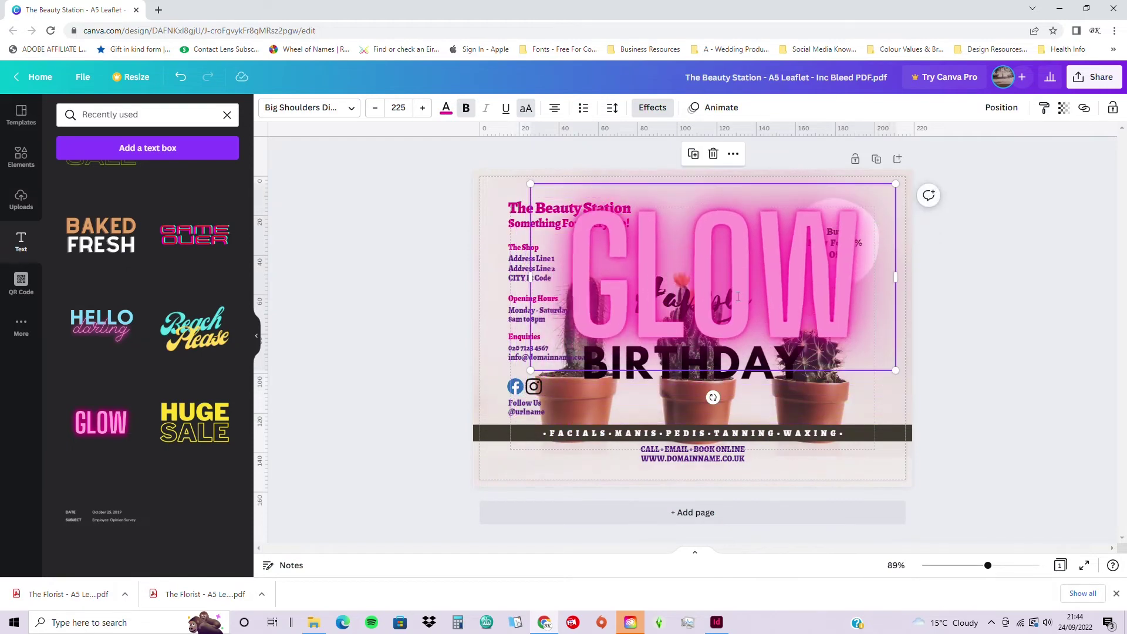
{"action": "double_click", "coordinate": [738, 296]}
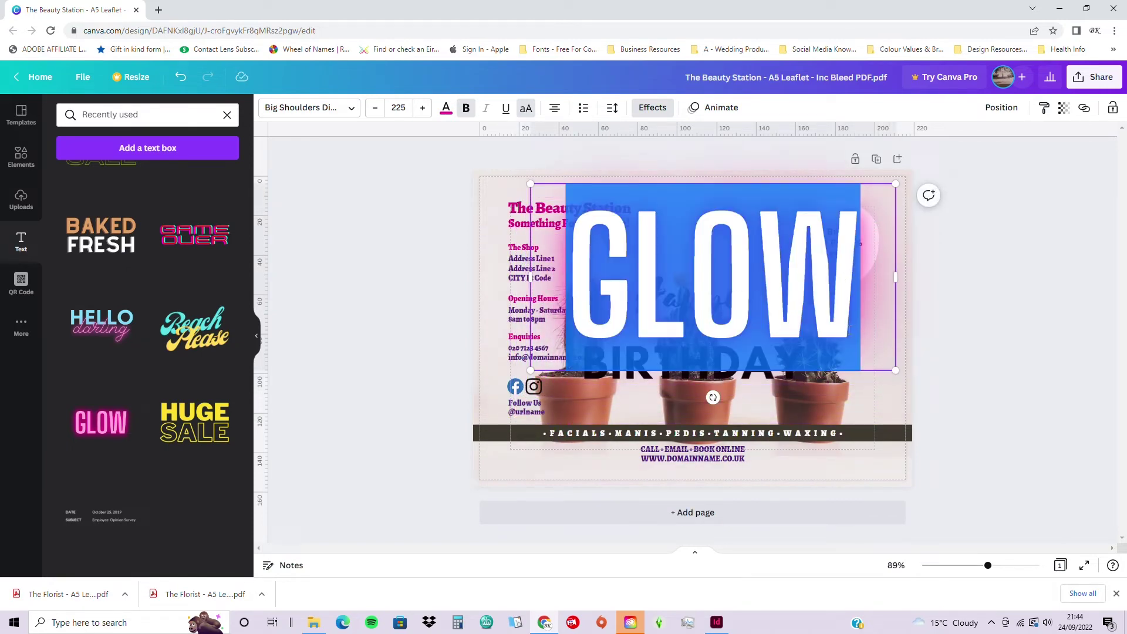
{"action": "type", "text": "HI"}
{"action": "key", "text": "BackSpace"}
{"action": "key", "text": "BackSpace"}
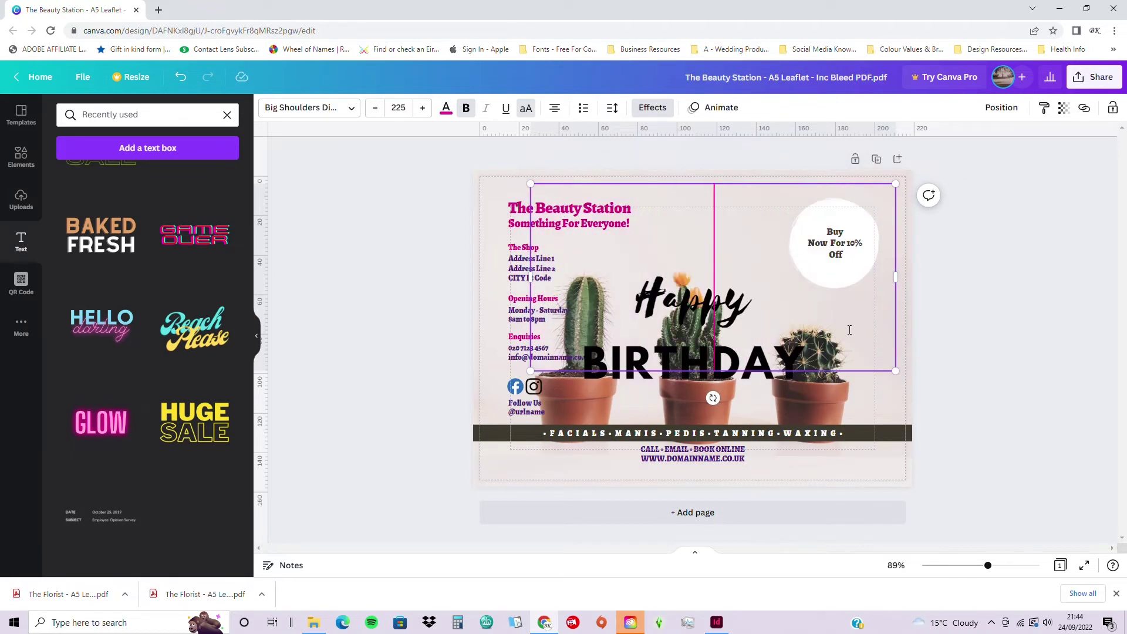
{"action": "type", "text": "BUY NOW"}
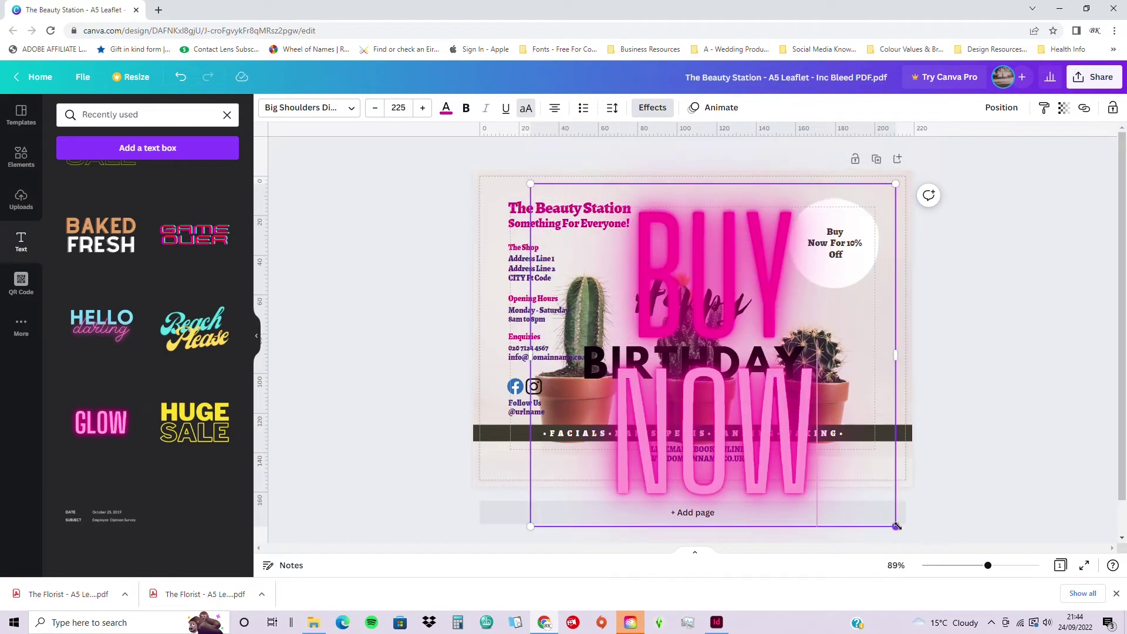
Scale the neon "BUY NOW" text down to size 53.6 and place it just left of the white offer circle
{"action": "left_click_drag", "start_coordinate": [896, 527], "coordinate": [617, 265]}
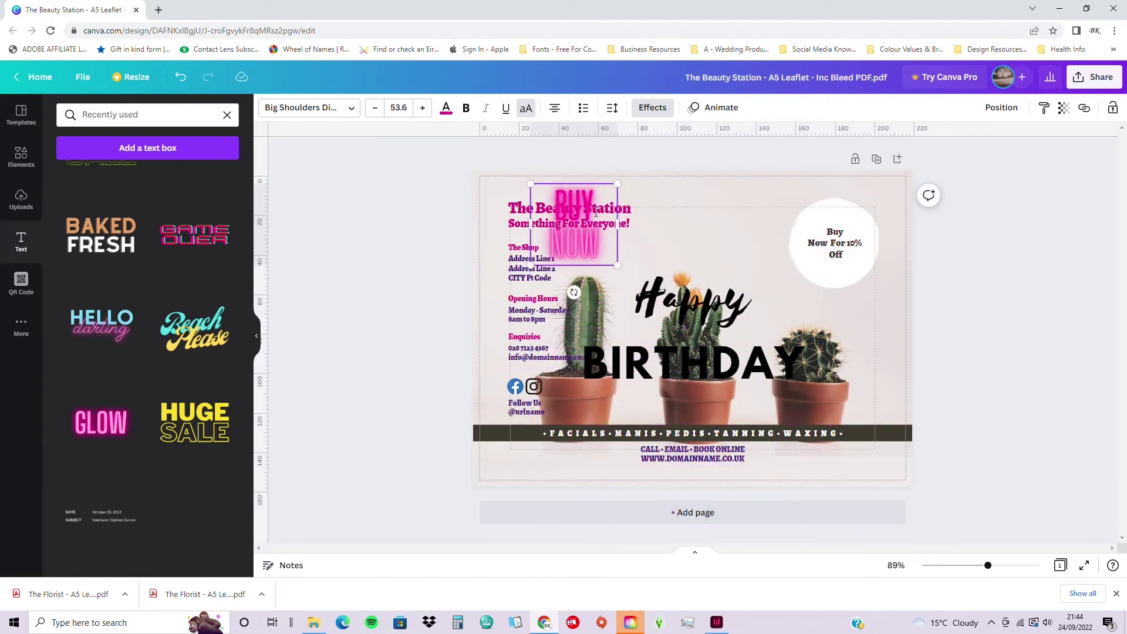
{"action": "left_click_drag", "start_coordinate": [586, 182], "coordinate": [747, 197]}
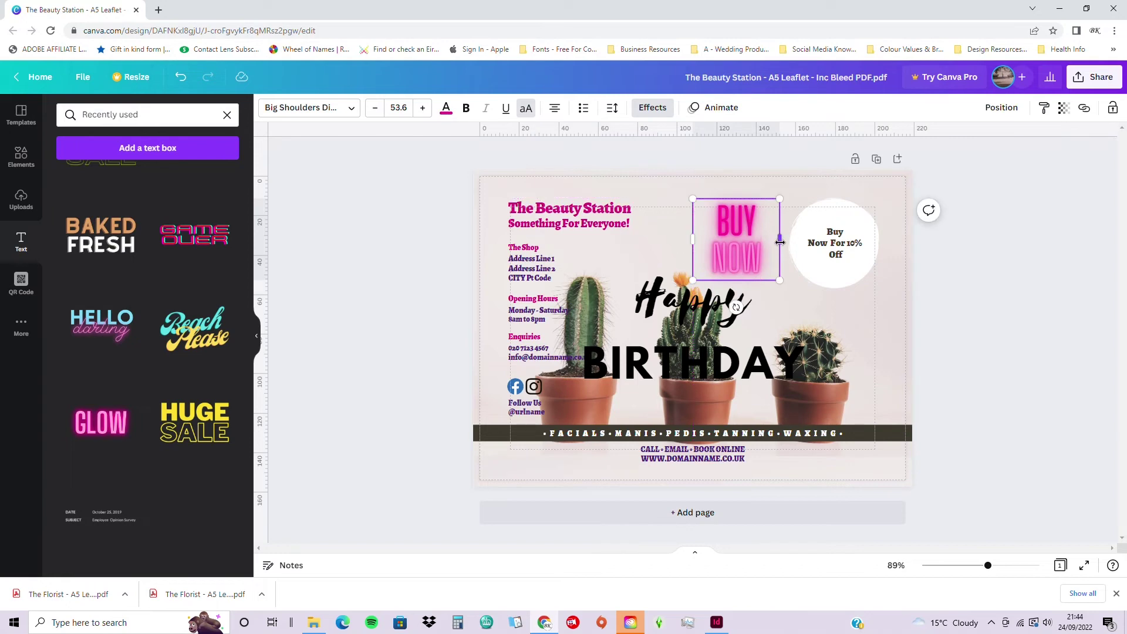
Delete the pink neon "BUY NOW" text beside the white offer circle
{"action": "left_click", "coordinate": [804, 199]}
{"action": "left_click", "coordinate": [746, 217]}
{"action": "key", "text": "Delete"}
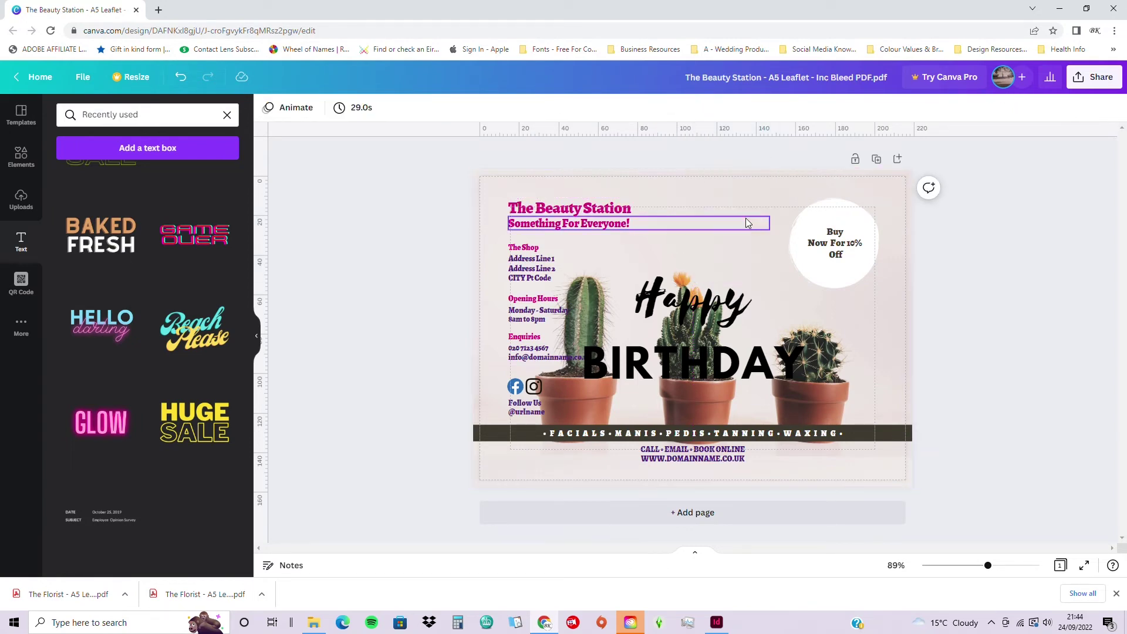
Clear the recently used text filter and add the "Online Sale" starburst font combination to the leaflet
{"action": "scroll", "coordinate": [158, 524], "scroll_direction": "up", "scroll_amount": 6}
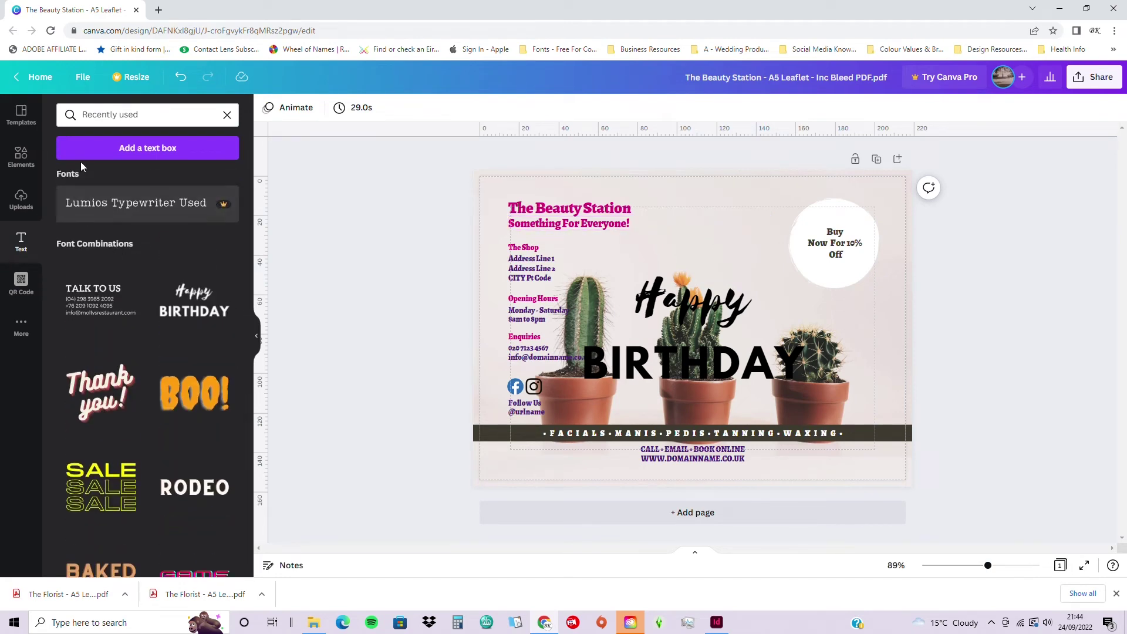
{"action": "left_click", "coordinate": [228, 114]}
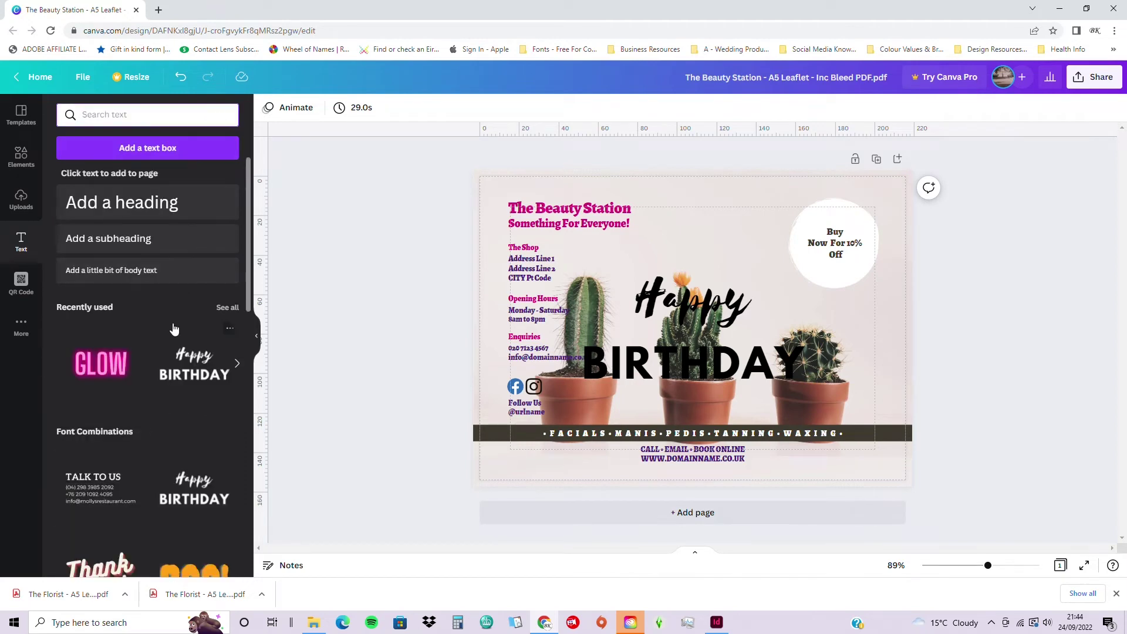
{"action": "scroll", "coordinate": [174, 330], "scroll_direction": "down", "scroll_amount": 9}
{"action": "scroll", "coordinate": [174, 330], "scroll_direction": "down", "scroll_amount": 10}
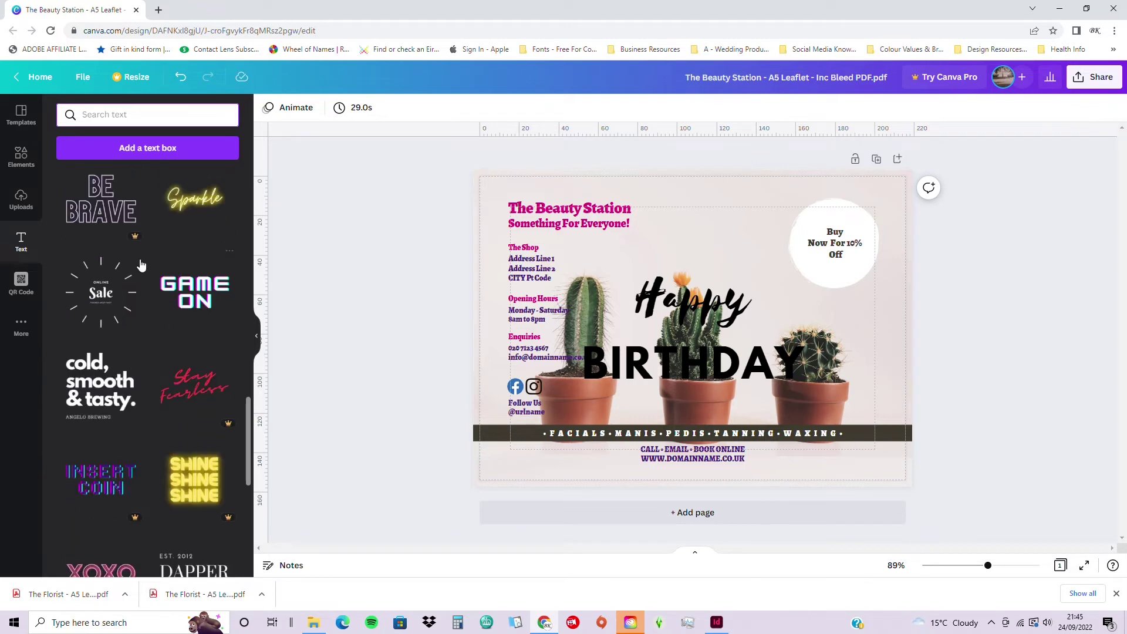
{"action": "left_click", "coordinate": [110, 297]}
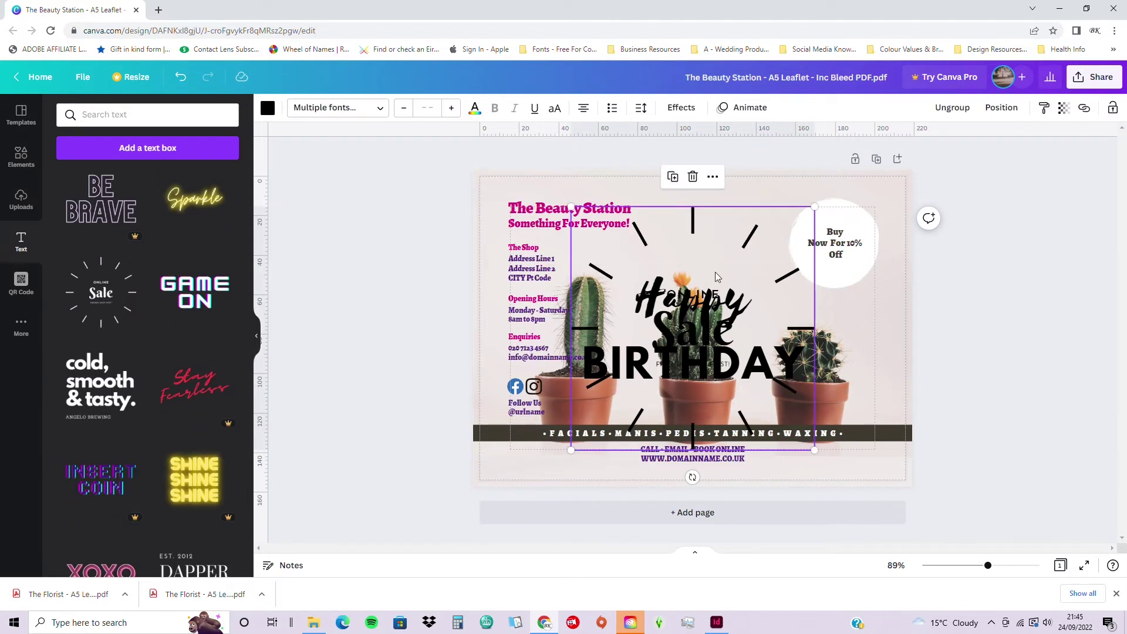
Shift the "Online Sale" design aside and delete the "Buy Now For 10% Off" text from the white circle
{"action": "left_click_drag", "start_coordinate": [717, 246], "coordinate": [653, 238]}
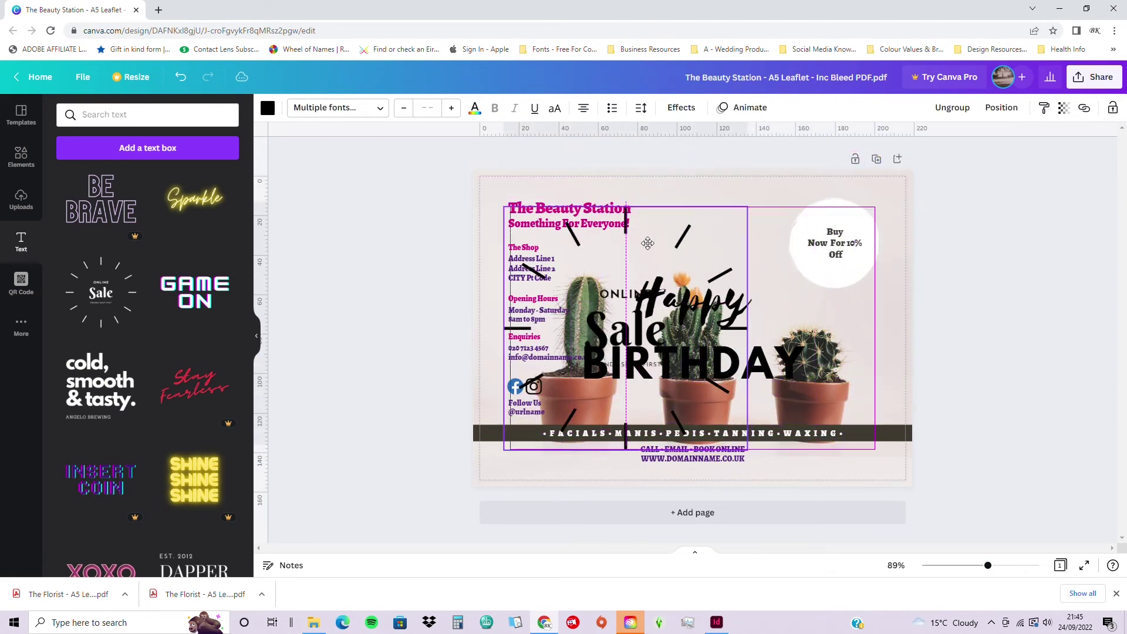
{"action": "left_click", "coordinate": [821, 260]}
{"action": "key", "text": "Delete"}
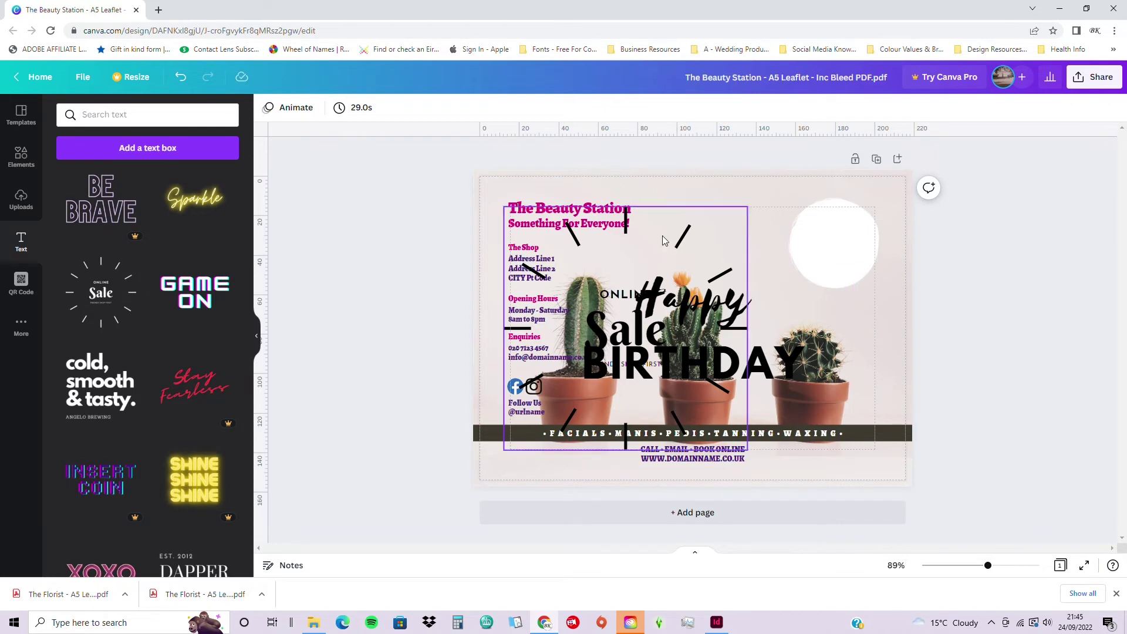
Scale the "Online Sale" starburst design down and centre it over the white offer circle
{"action": "left_click_drag", "start_coordinate": [673, 243], "coordinate": [874, 159]}
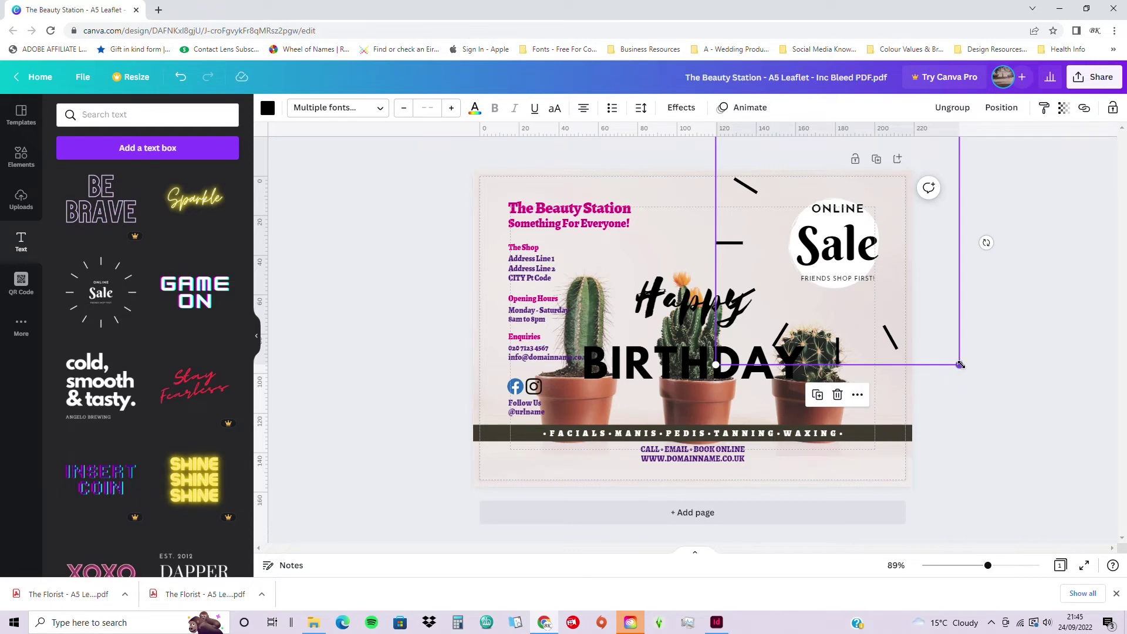
{"action": "left_click_drag", "start_coordinate": [959, 365], "coordinate": [875, 280]}
{"action": "left_click_drag", "start_coordinate": [808, 235], "coordinate": [847, 271]}
Remove both the "Happy" and "BIRTHDAY" text boxes from the leaflet, undoing the emptied "BIRTHDAY" wording to delete its whole box
{"action": "left_click", "coordinate": [708, 310]}
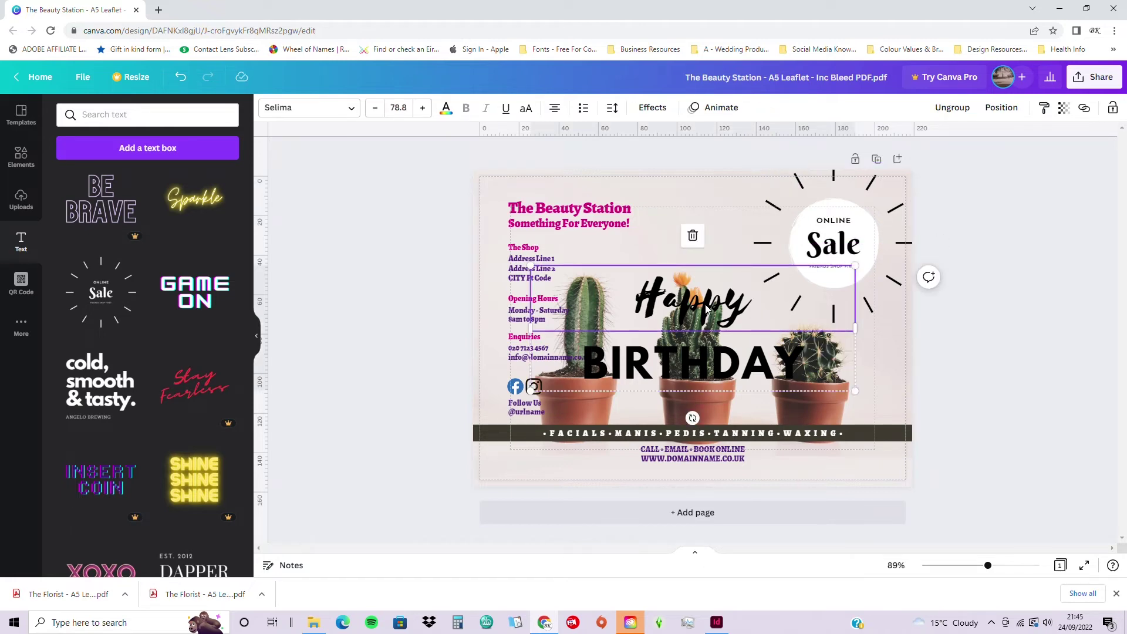
{"action": "key", "text": "Delete"}
{"action": "left_click", "coordinate": [713, 363]}
{"action": "double_click", "coordinate": [713, 362]}
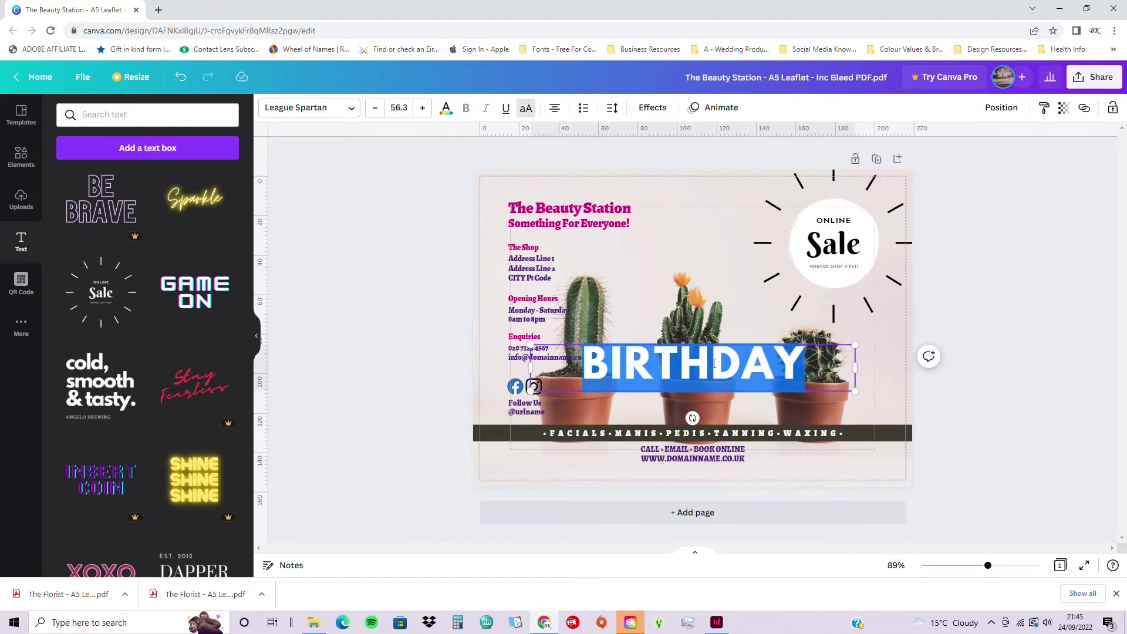
{"action": "key", "text": "BackSpace"}
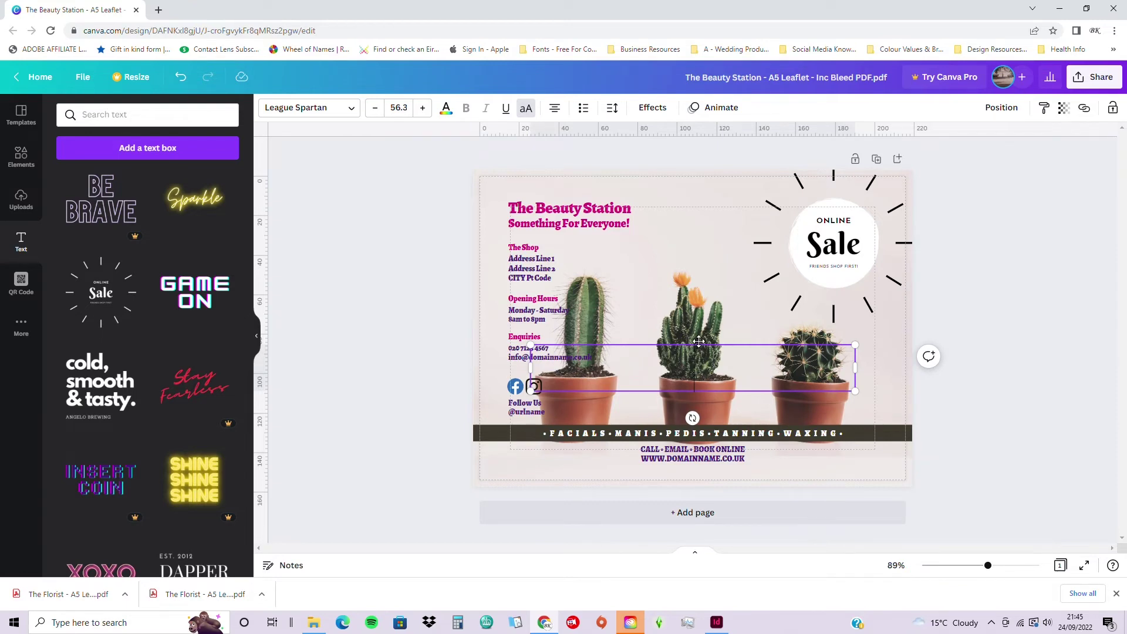
{"action": "left_click", "coordinate": [737, 352]}
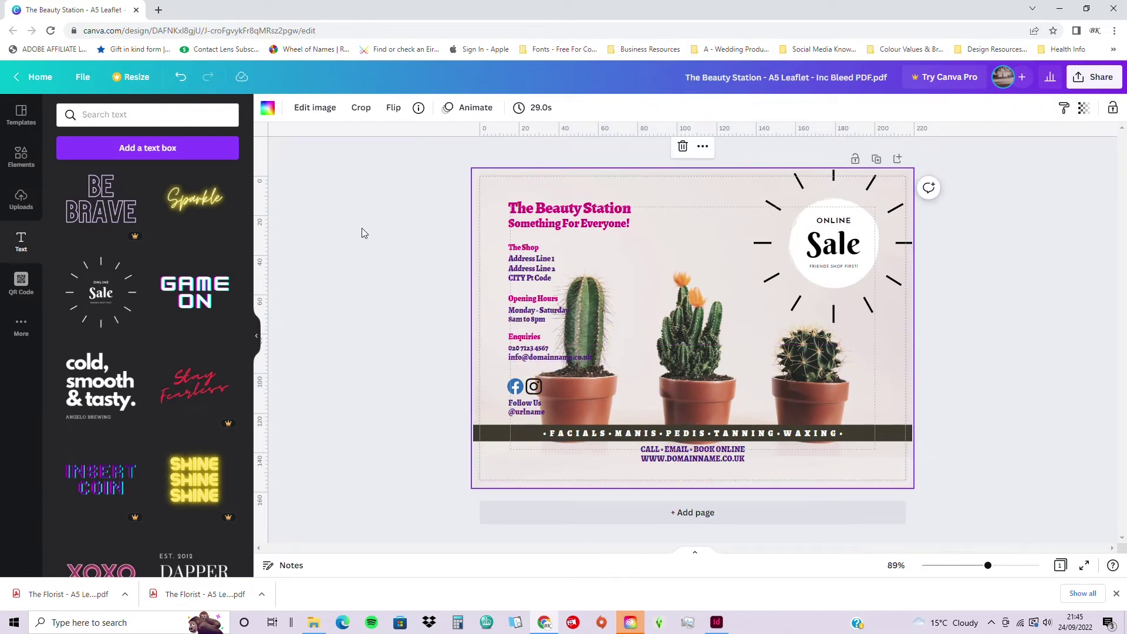
{"action": "left_click", "coordinate": [181, 76]}
{"action": "left_click", "coordinate": [599, 373]}
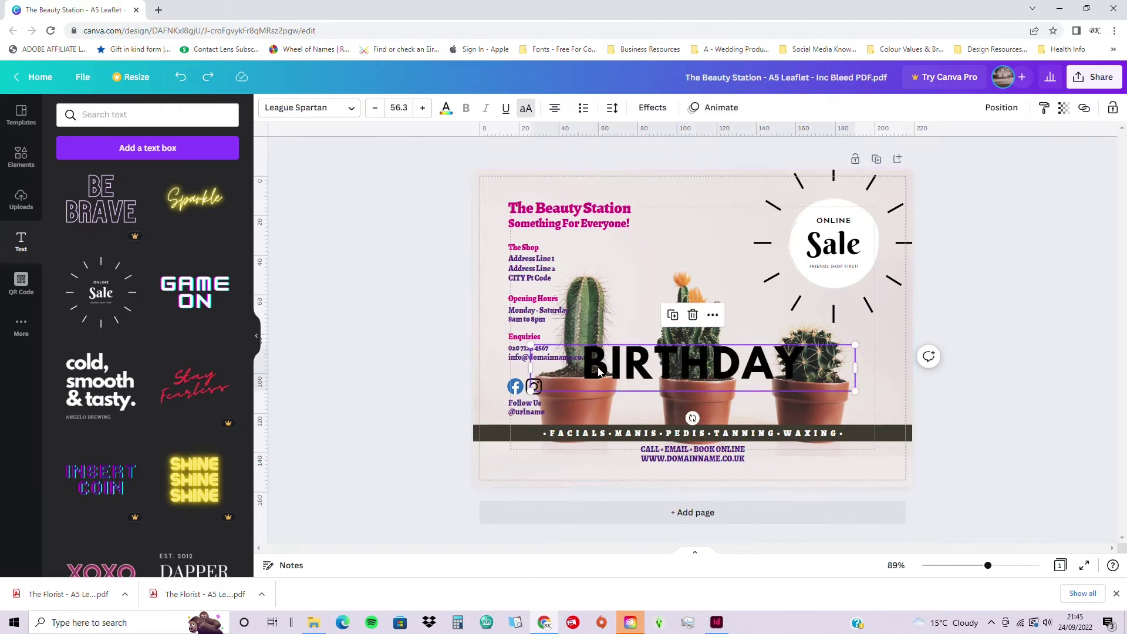
{"action": "key", "text": "Delete"}
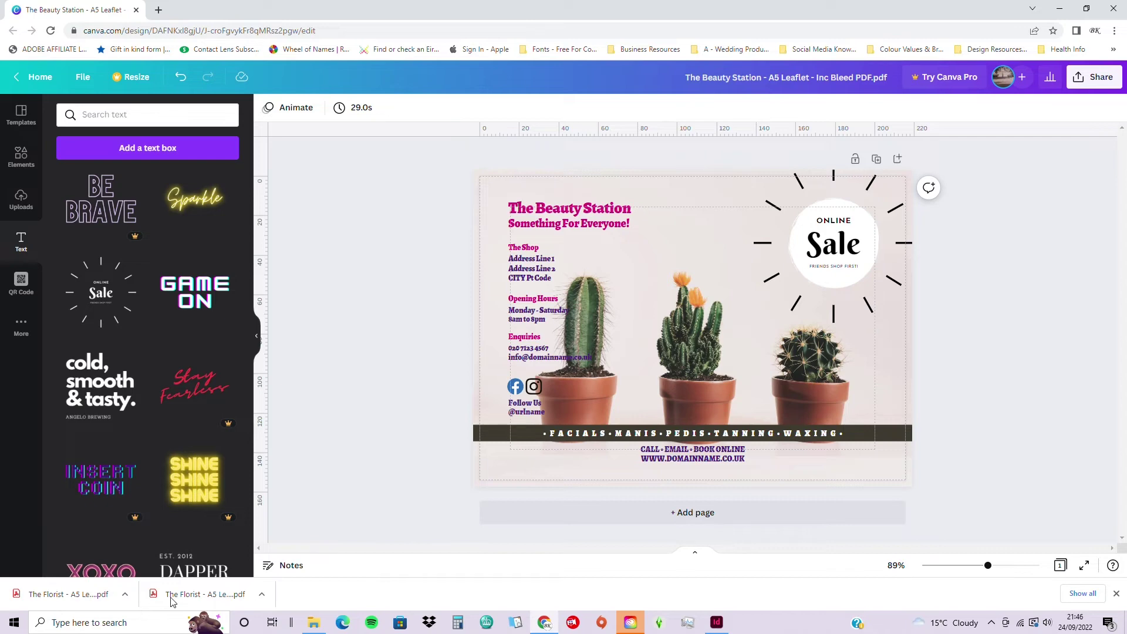
{"action": "left_click", "coordinate": [22, 282]}
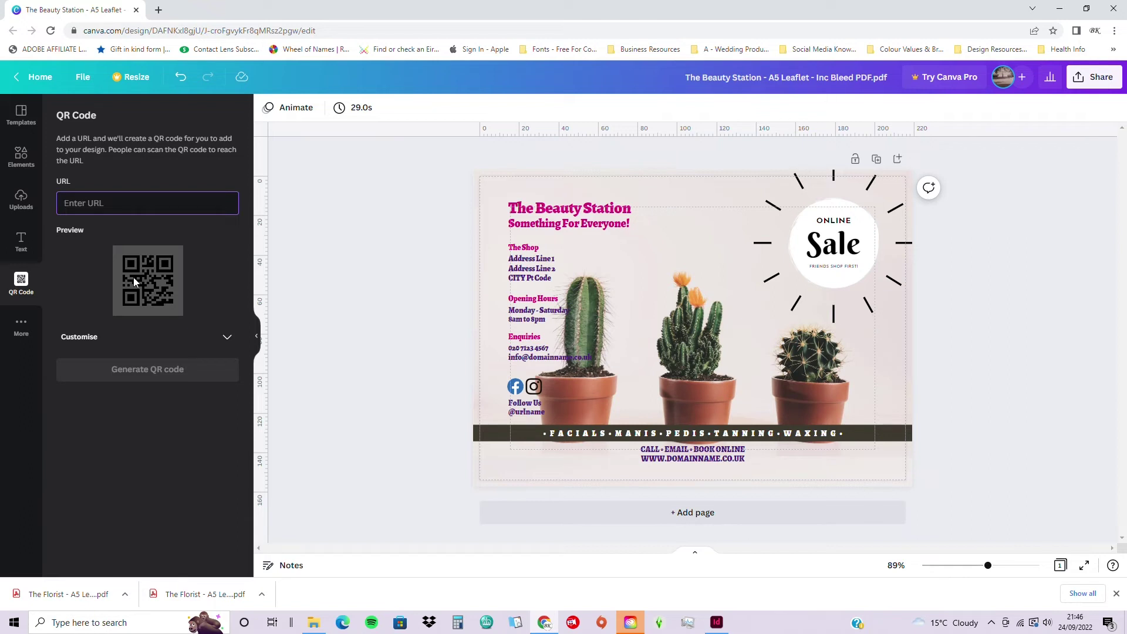
{"action": "type", "text": "https://"}
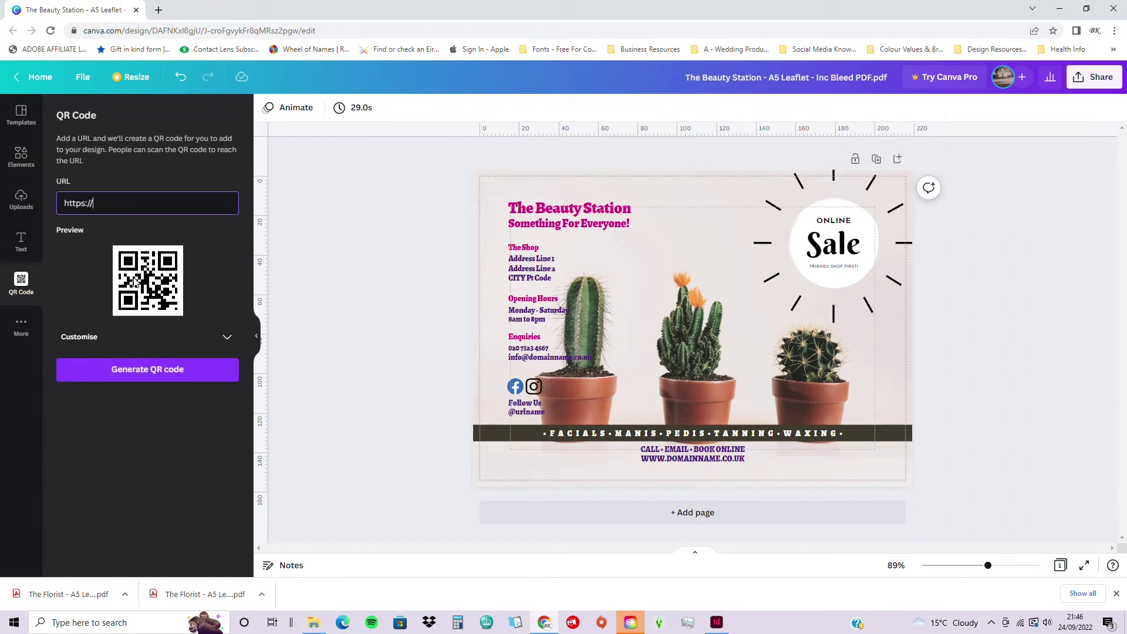
{"action": "type", "text": "wwww"}
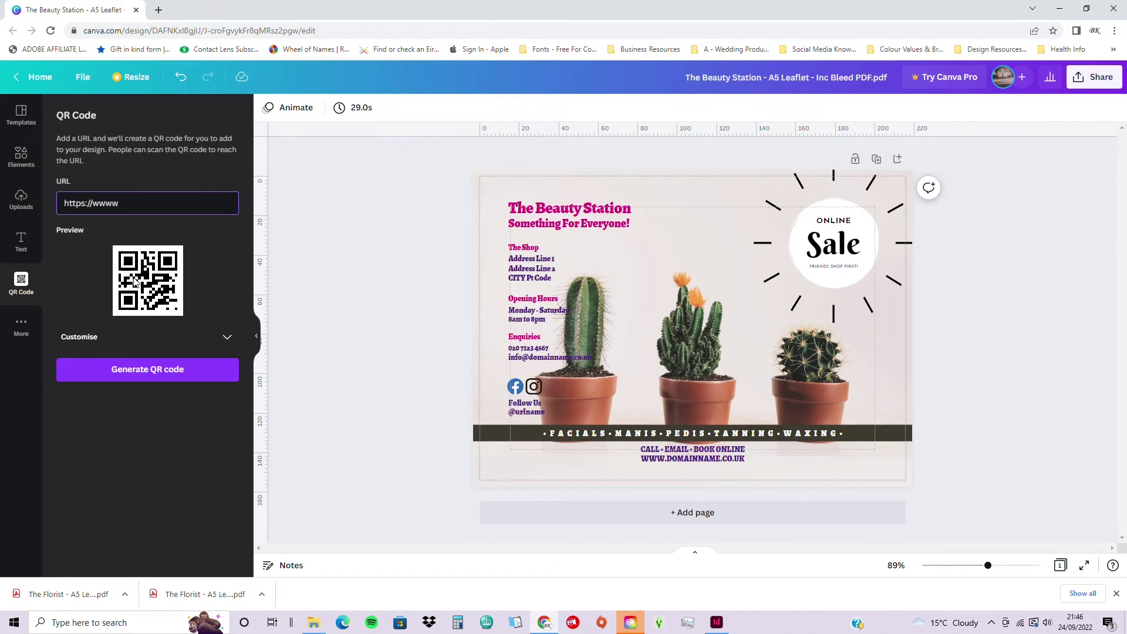
{"action": "key", "text": "BackSpace"}
{"action": "type", "text": "."}
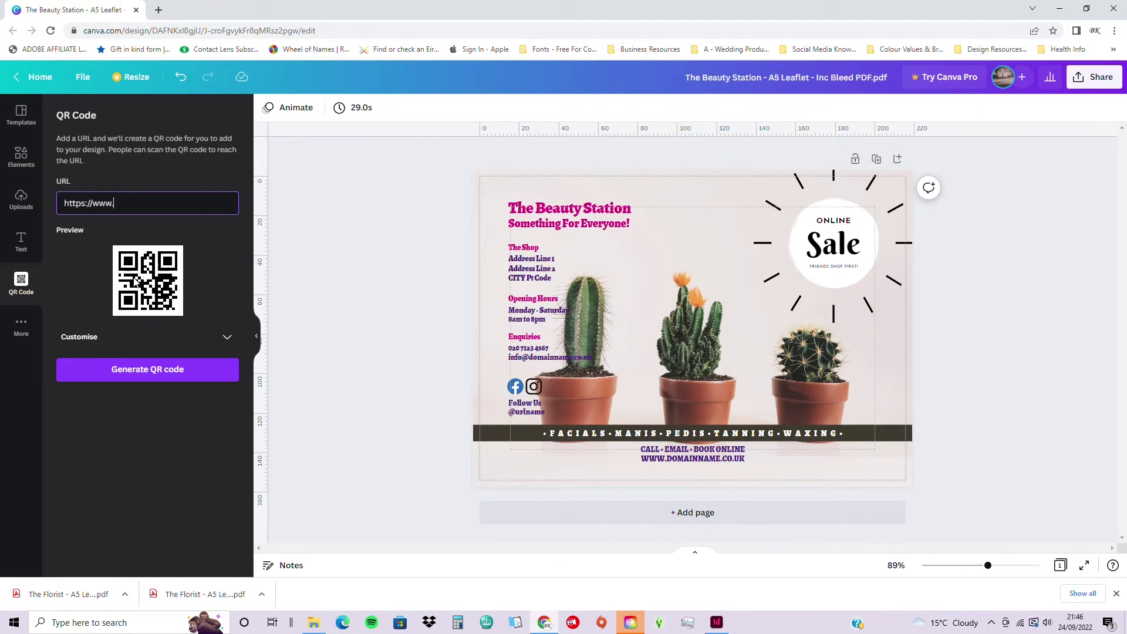
{"action": "type", "text": "busik"}
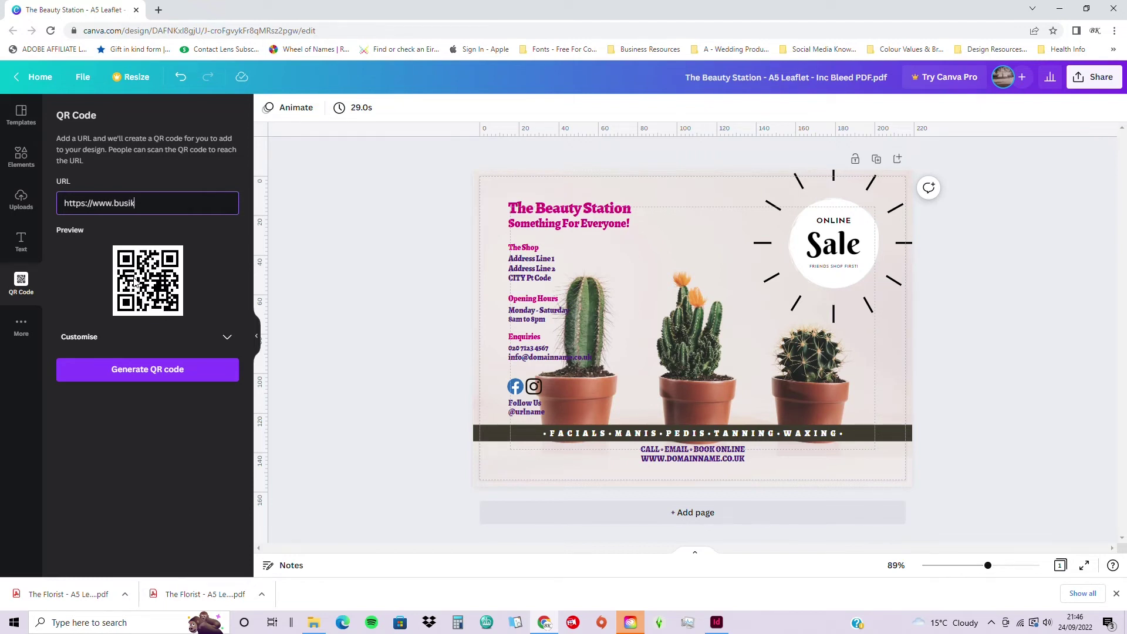
{"action": "type", "text": "ind.co.uk"}
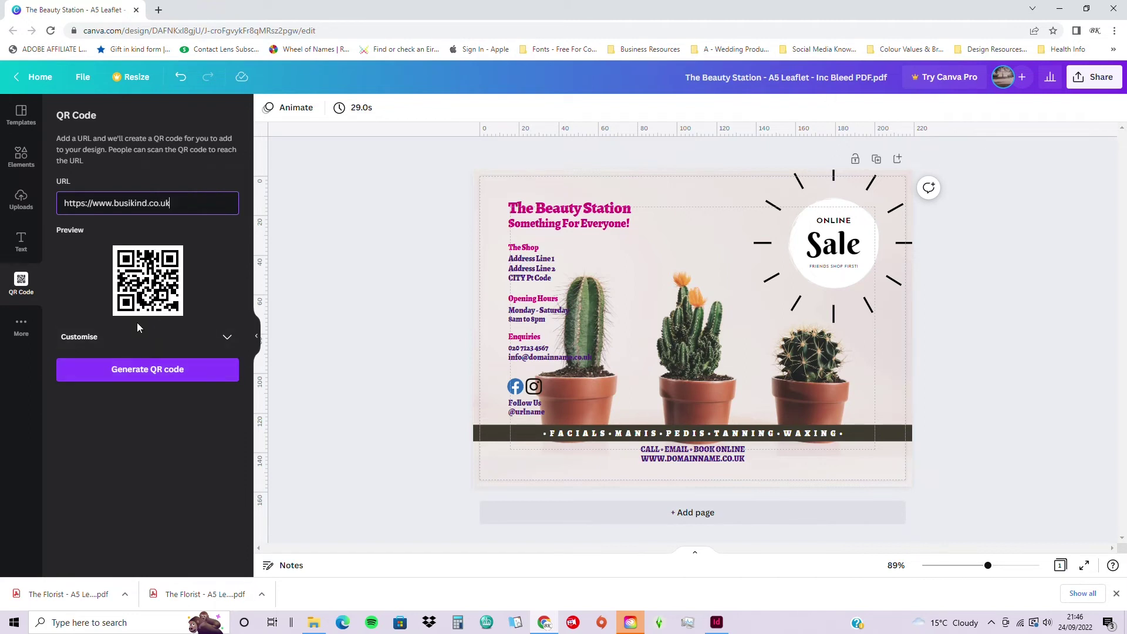
Open the QR code's customisation options and check the text colour of the pink "The Beauty Station" heading
{"action": "left_click", "coordinate": [227, 337]}
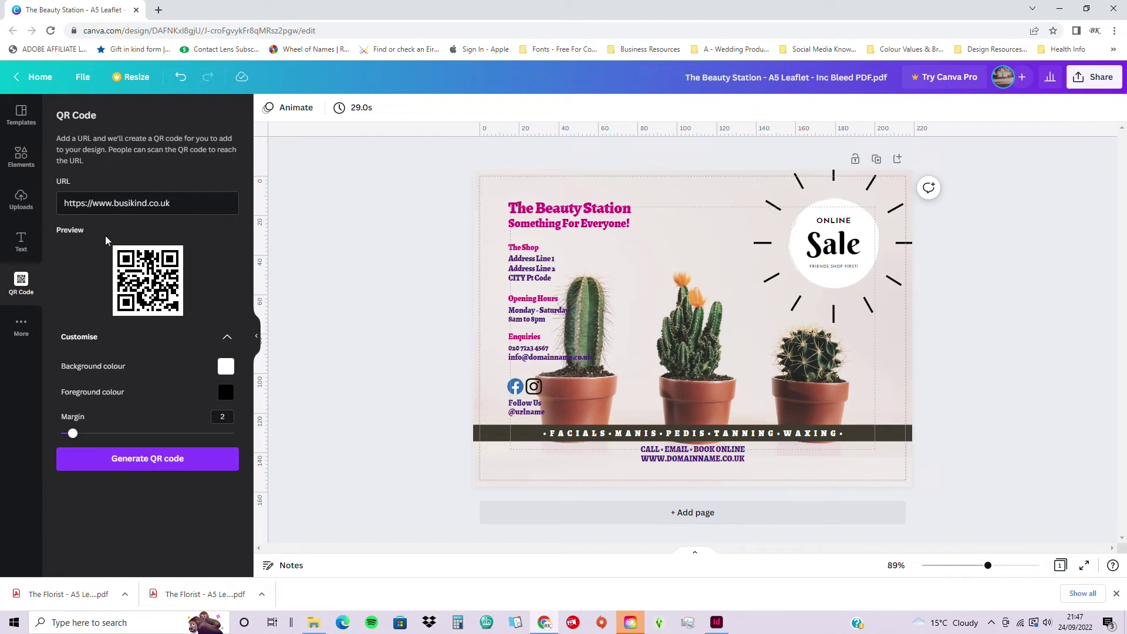
{"action": "left_click", "coordinate": [226, 393]}
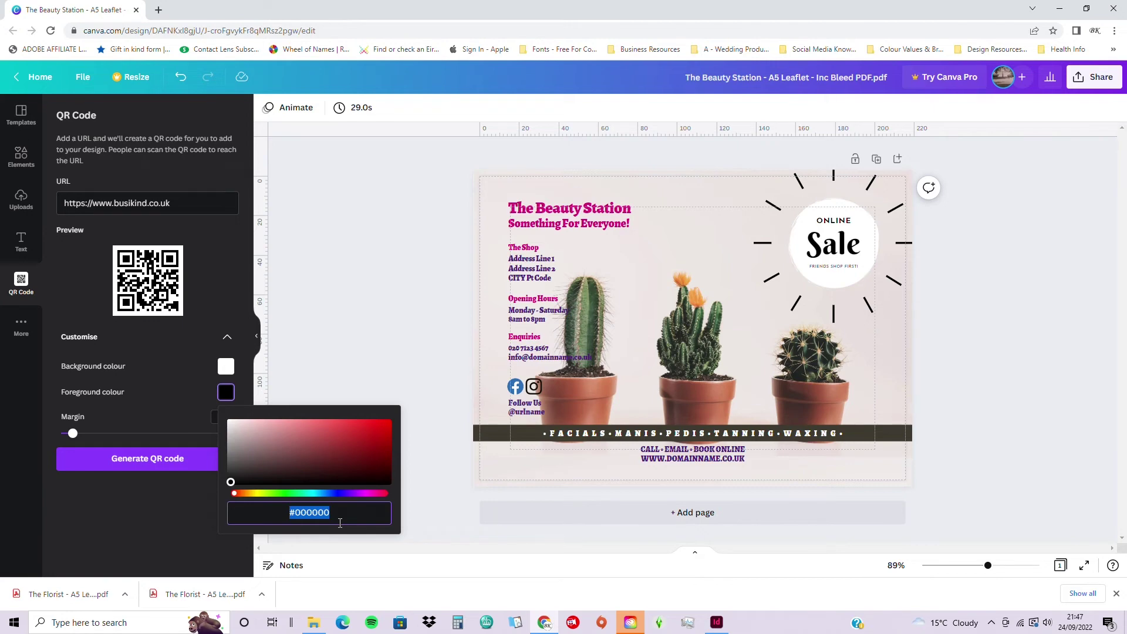
{"action": "left_click", "coordinate": [580, 209]}
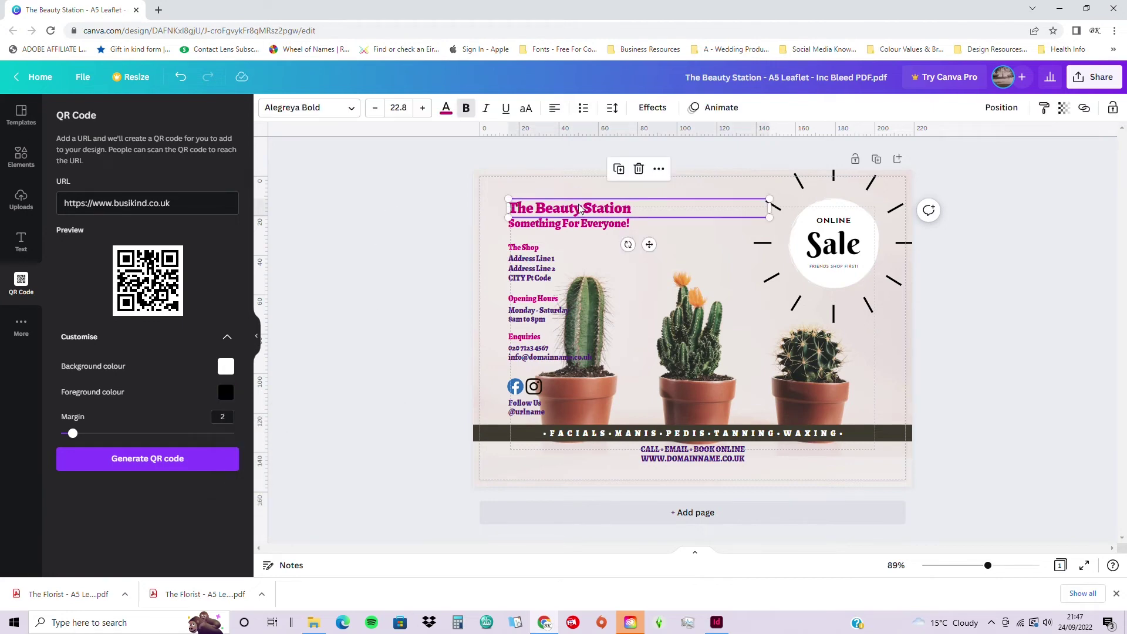
{"action": "left_click", "coordinate": [445, 108]}
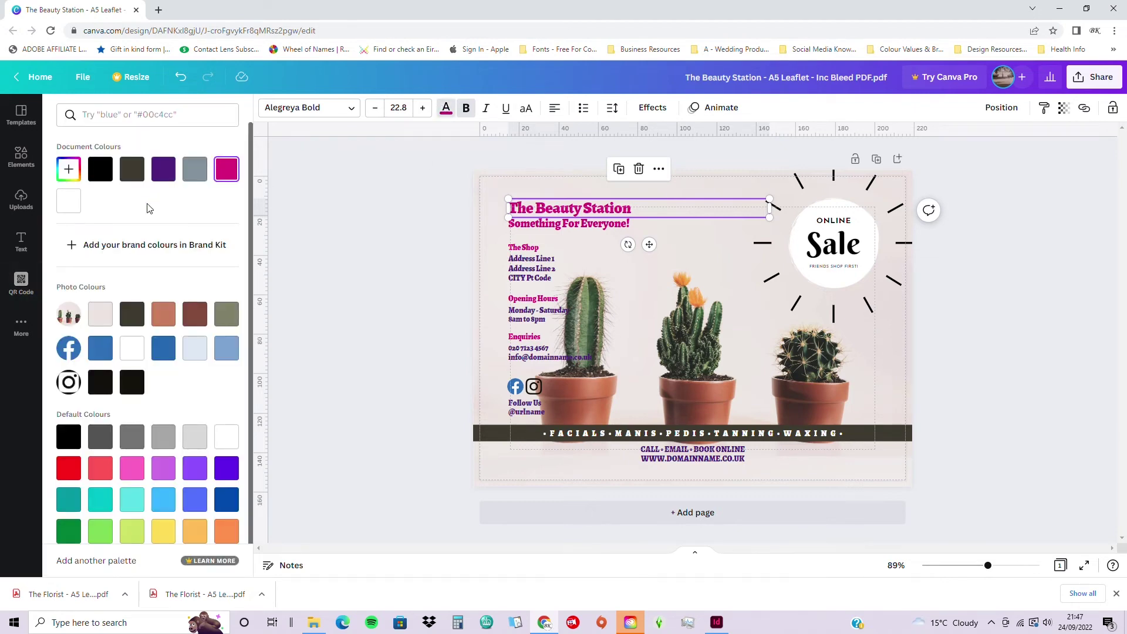
{"action": "left_click", "coordinate": [222, 172]}
{"action": "left_click", "coordinate": [22, 283]}
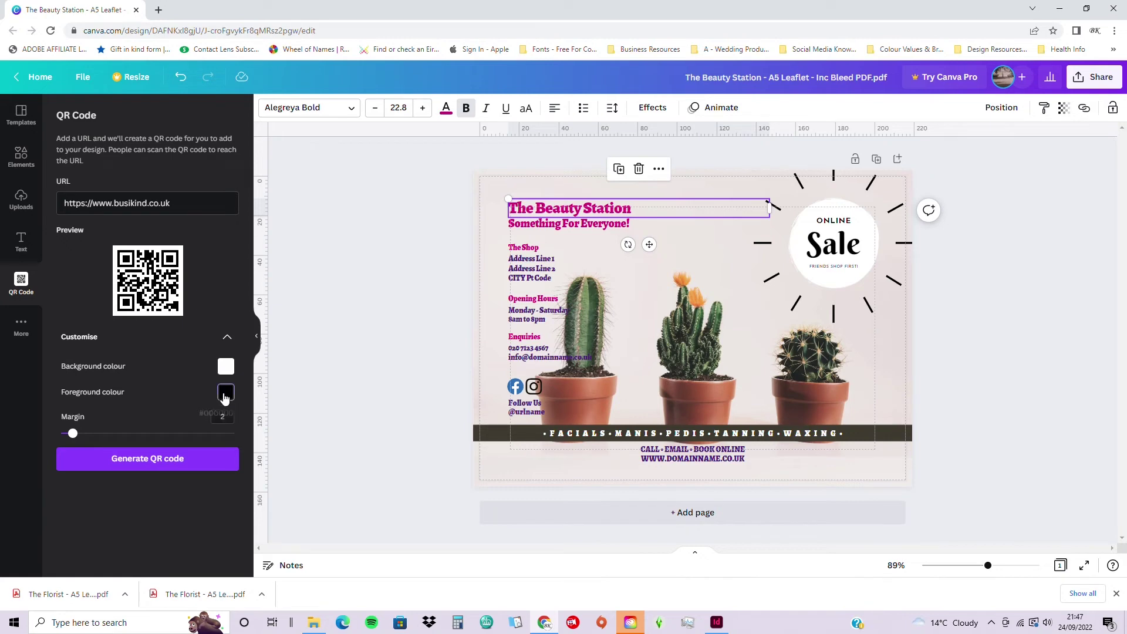
Set the QR code's foreground colour to #DC007C
{"action": "left_click", "coordinate": [225, 393]}
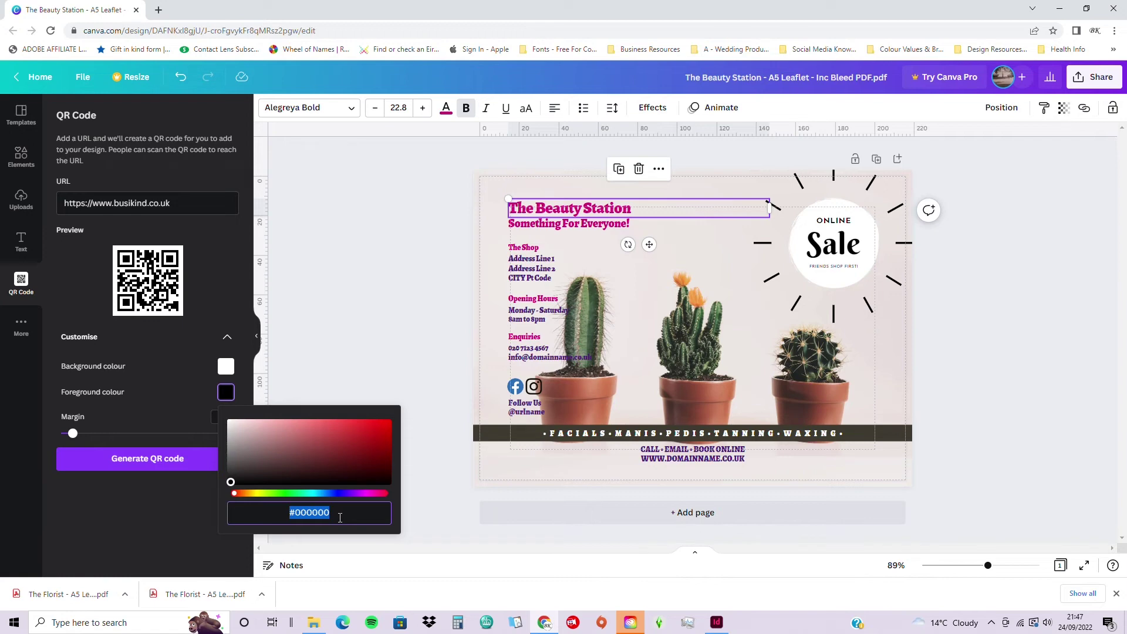
{"action": "type", "text": "#DC007"}
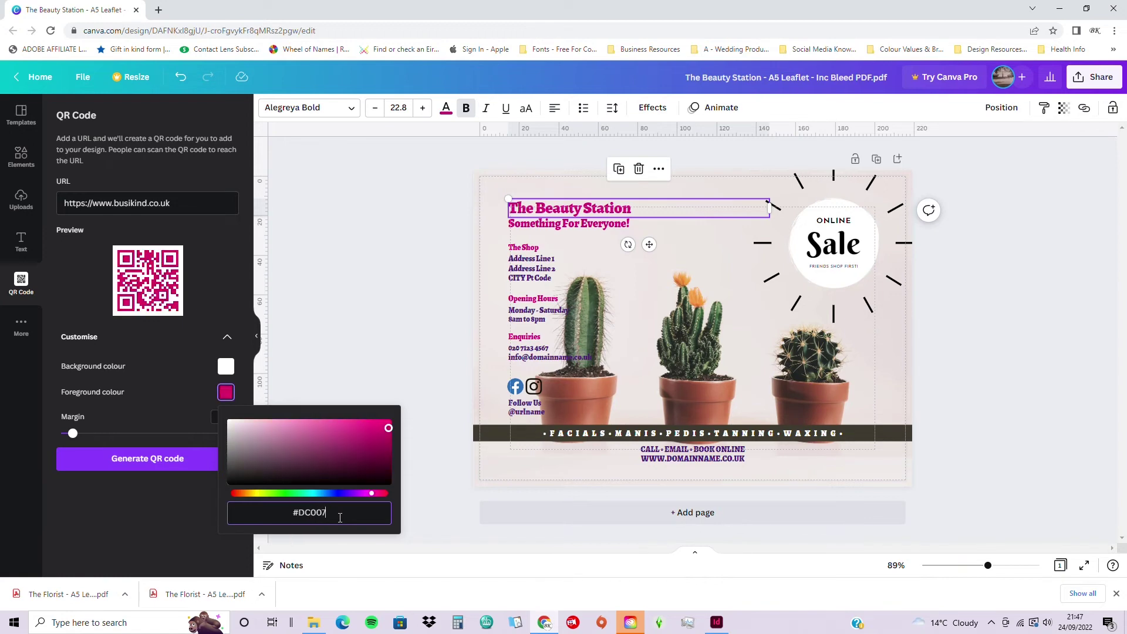
{"action": "type", "text": "C"}
{"action": "left_click", "coordinate": [184, 208]}
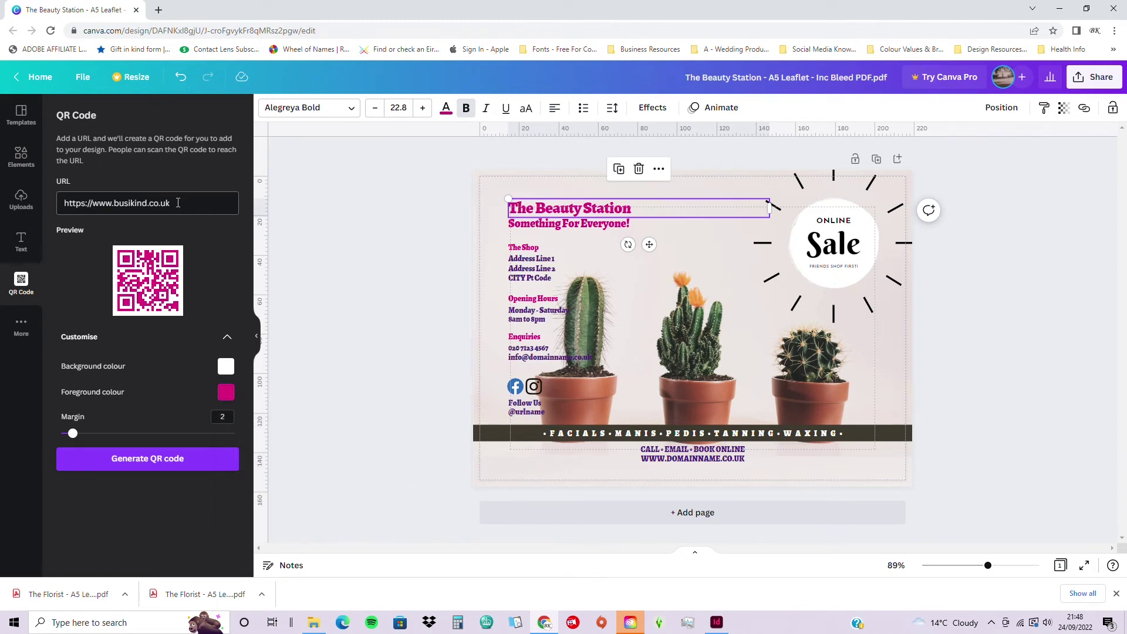
{"action": "left_click", "coordinate": [174, 206]}
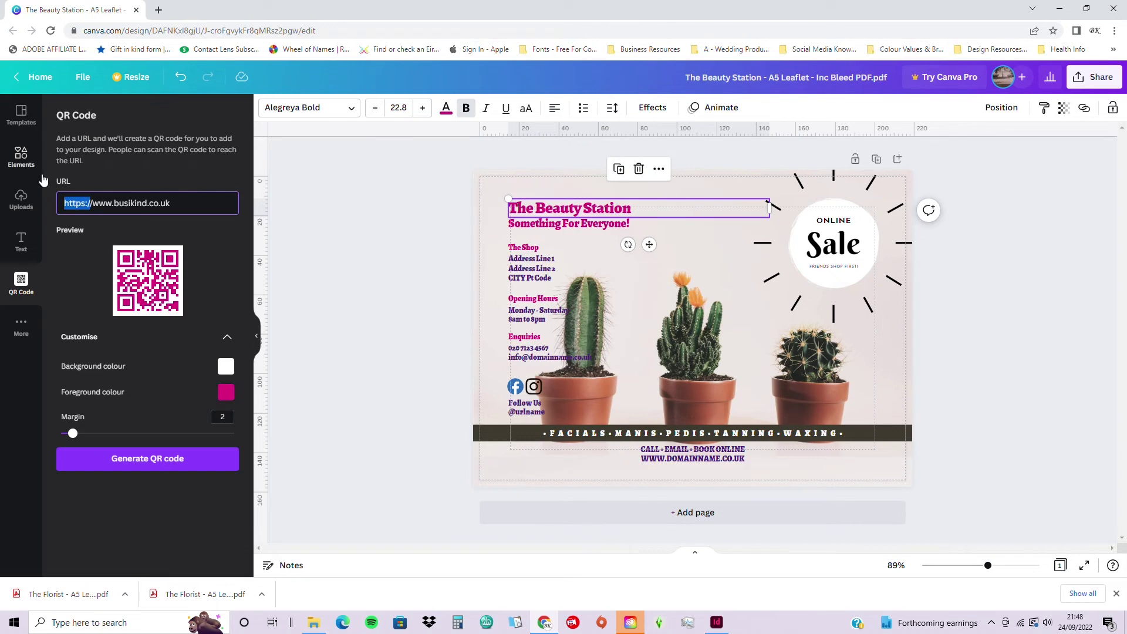
{"action": "key", "text": "BackSpace"}
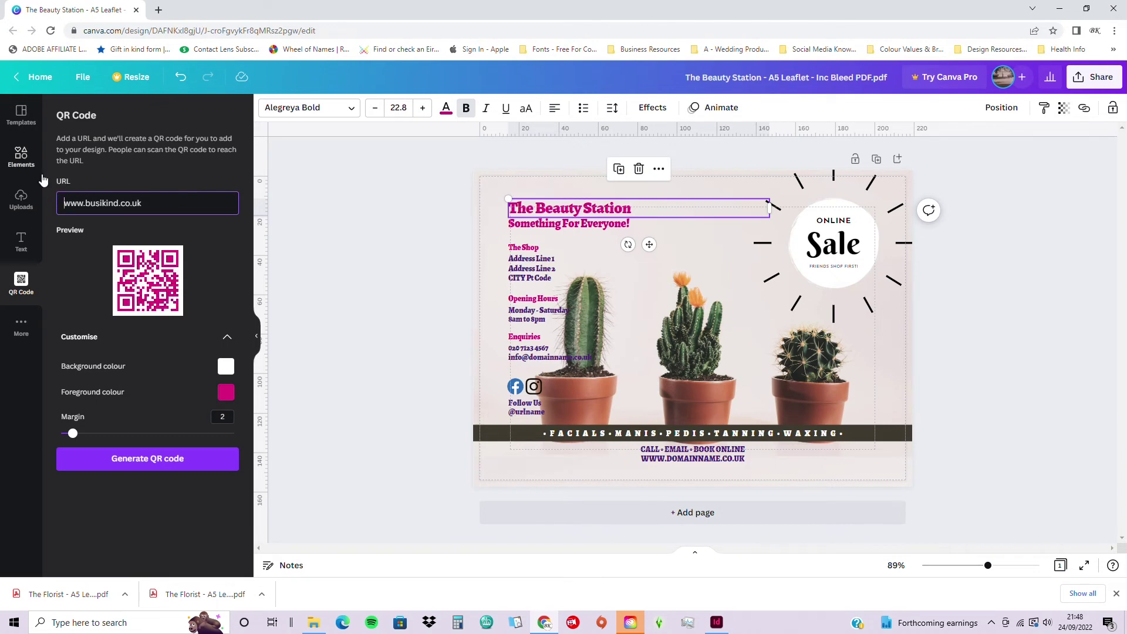
{"action": "key", "text": "Delete"}
{"action": "key", "text": "Delete"}
{"action": "key", "text": "Delete"}
{"action": "key", "text": "Delete"}
{"action": "key", "text": "Delete"}
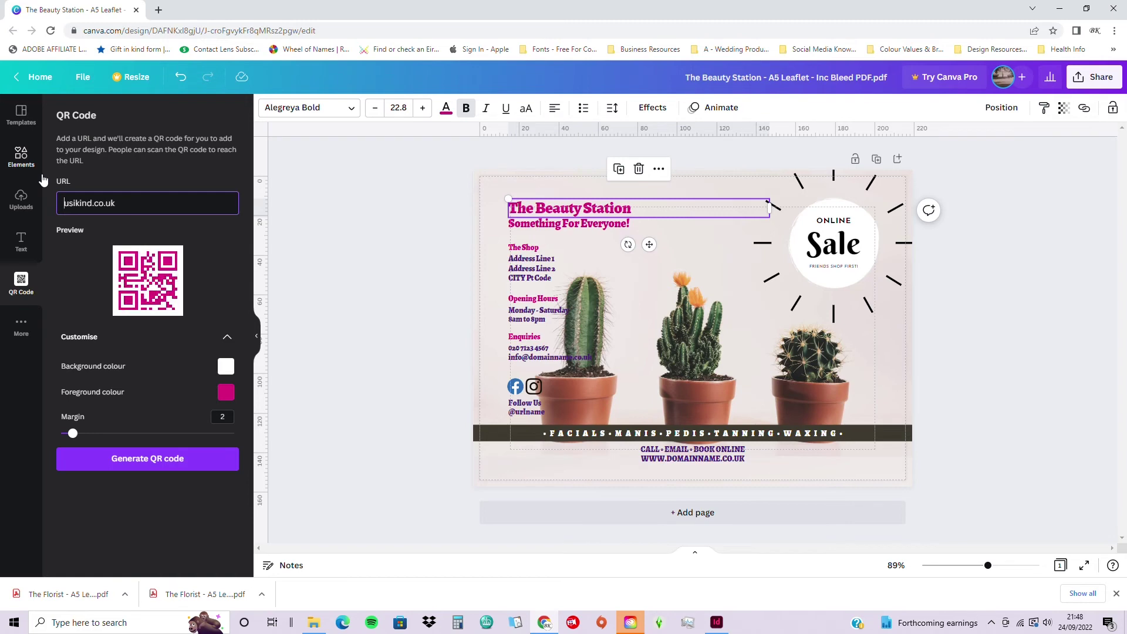
{"action": "type", "text": "b"}
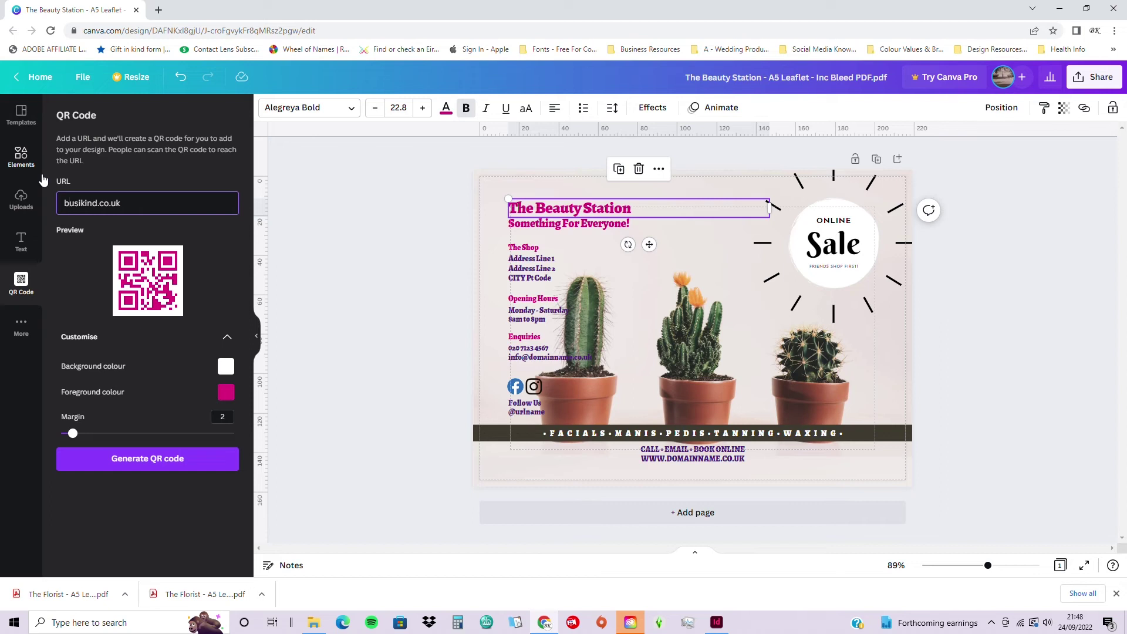
Reduce the QR code's margin to 1
{"action": "left_click", "coordinate": [161, 467]}
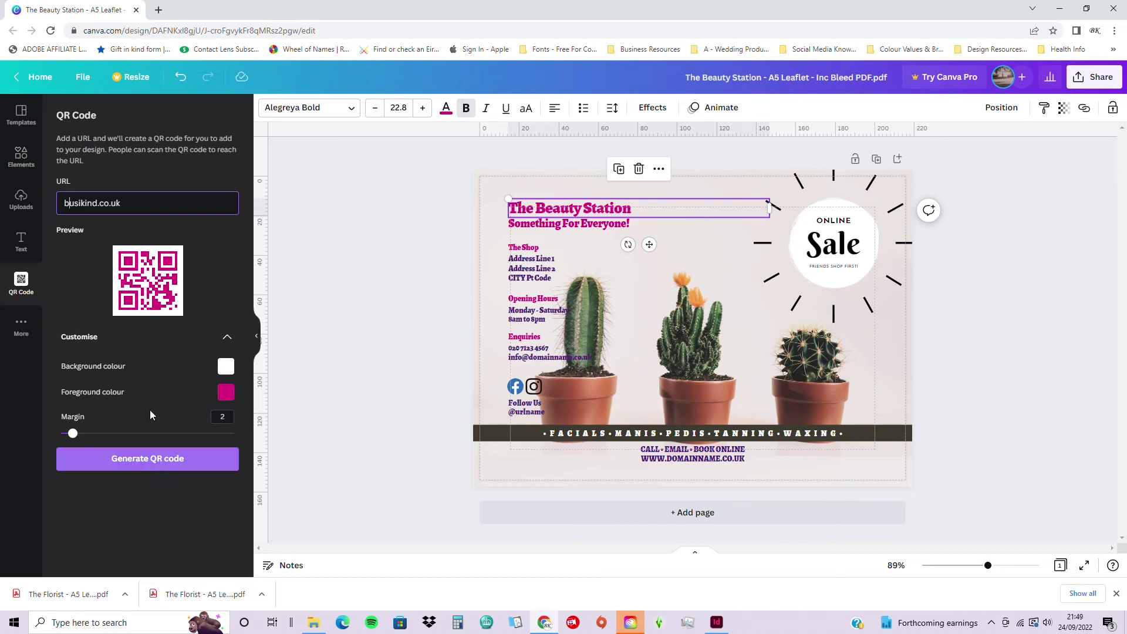
{"action": "left_click", "coordinate": [73, 434]}
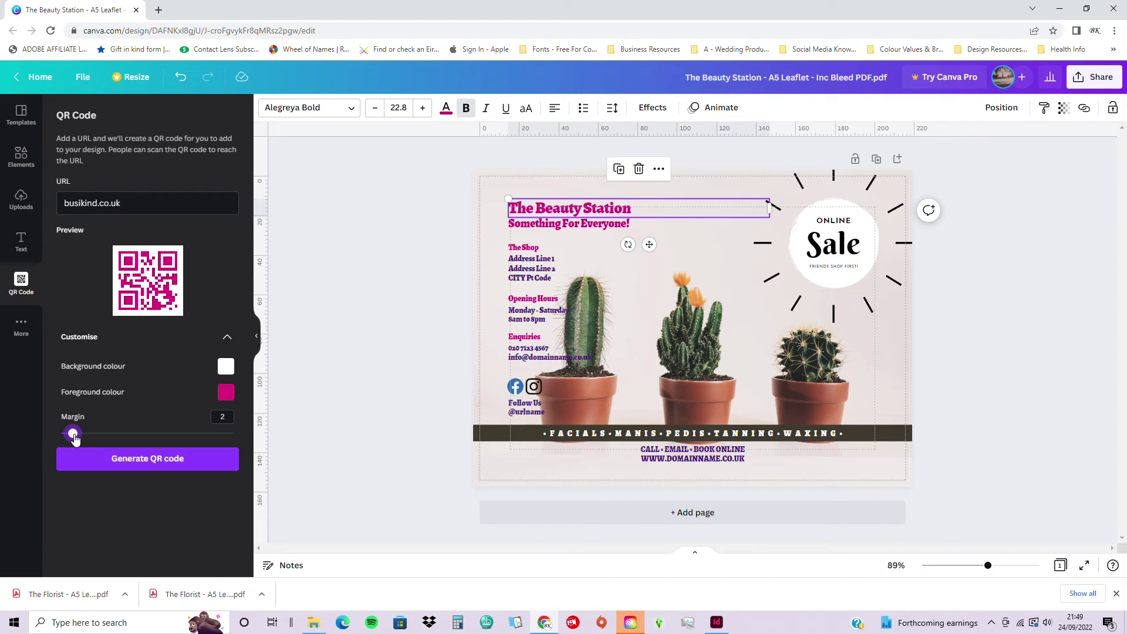
{"action": "left_click_drag", "start_coordinate": [74, 439], "coordinate": [68, 440]}
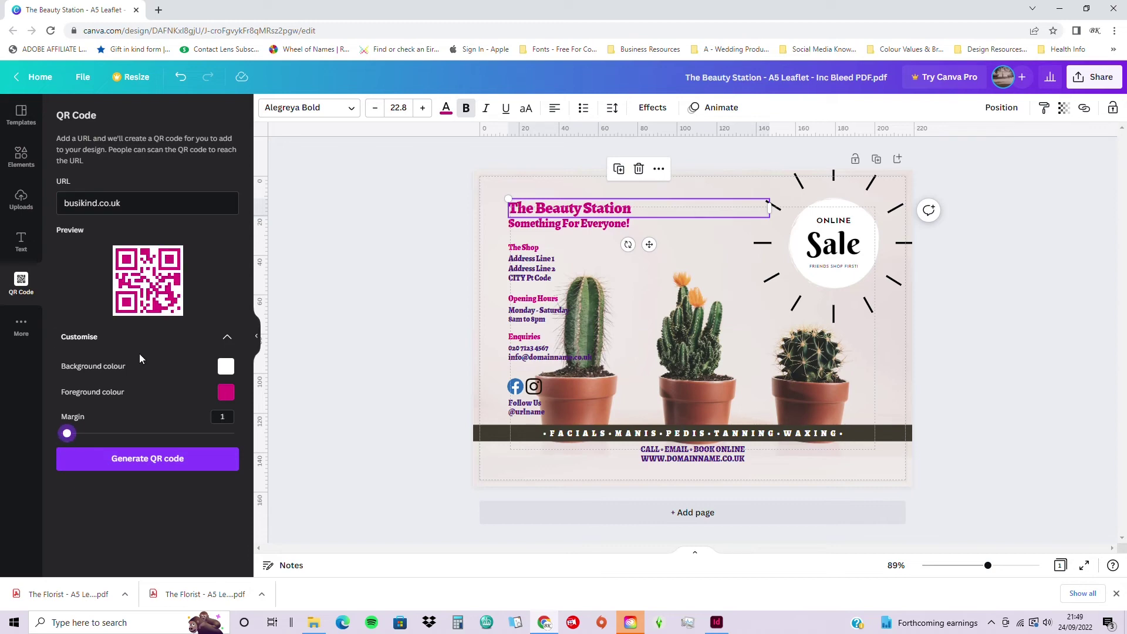
Set the QR code's margin to 2 and generate it onto the leaflet
{"action": "mouse_move", "coordinate": [67, 435]}
{"action": "left_mouse_down"}
{"action": "mouse_move", "coordinate": [91, 433]}
{"action": "mouse_move", "coordinate": [74, 434]}
{"action": "left_mouse_up"}
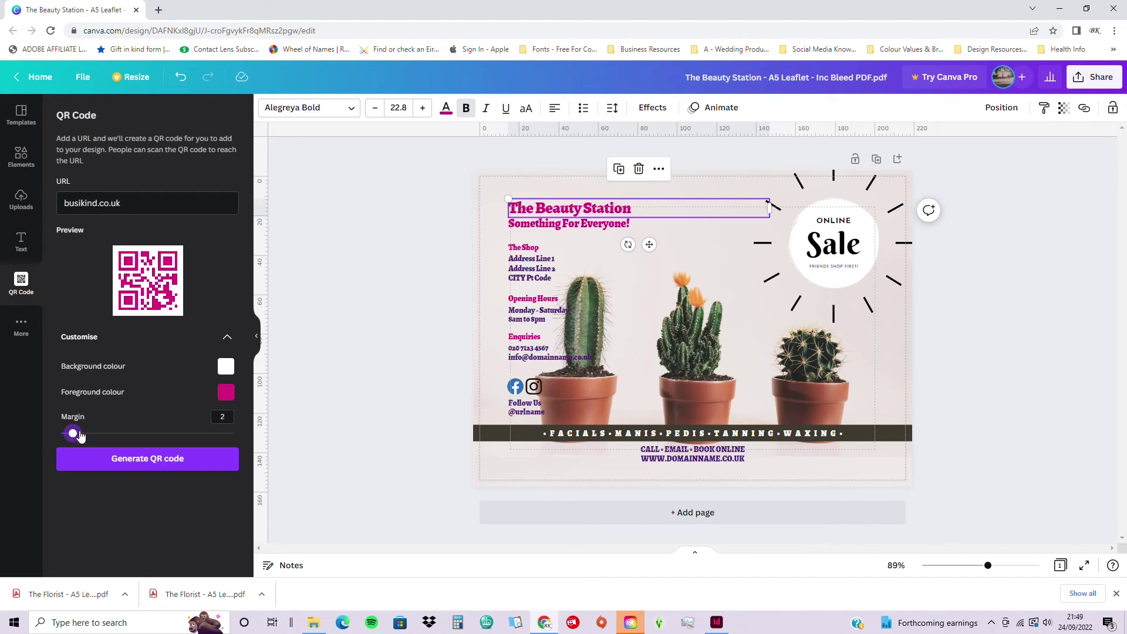
{"action": "left_click", "coordinate": [157, 464]}
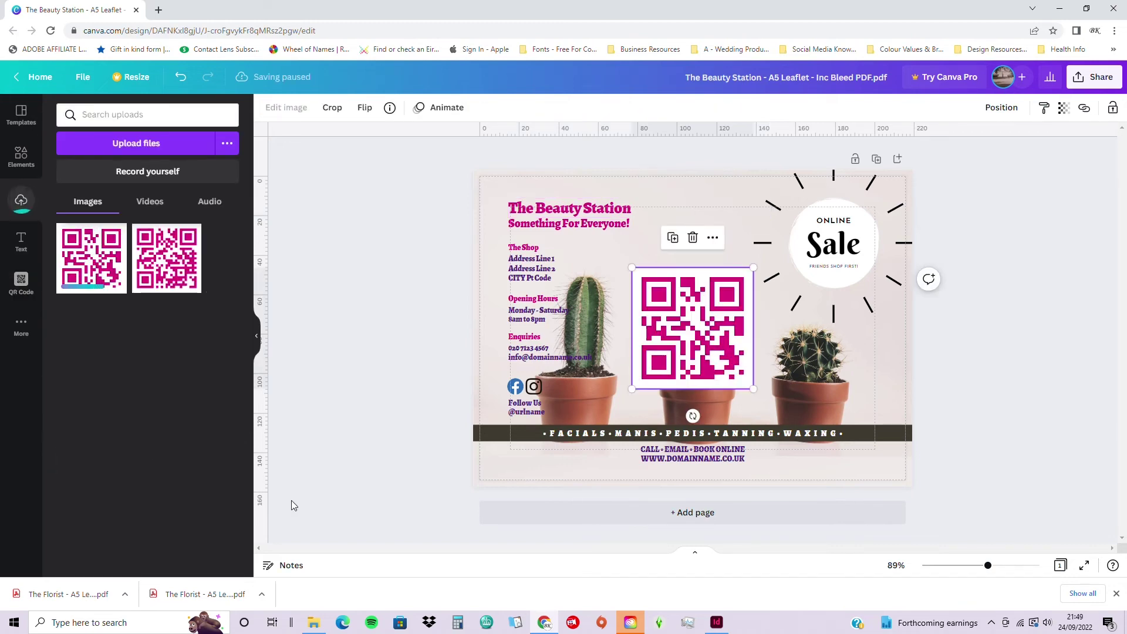
Shrink the QR code and place it over the right-hand cactus, between the Online Sale circle and the dark services banner
{"action": "left_click_drag", "start_coordinate": [632, 389], "coordinate": [669, 353]}
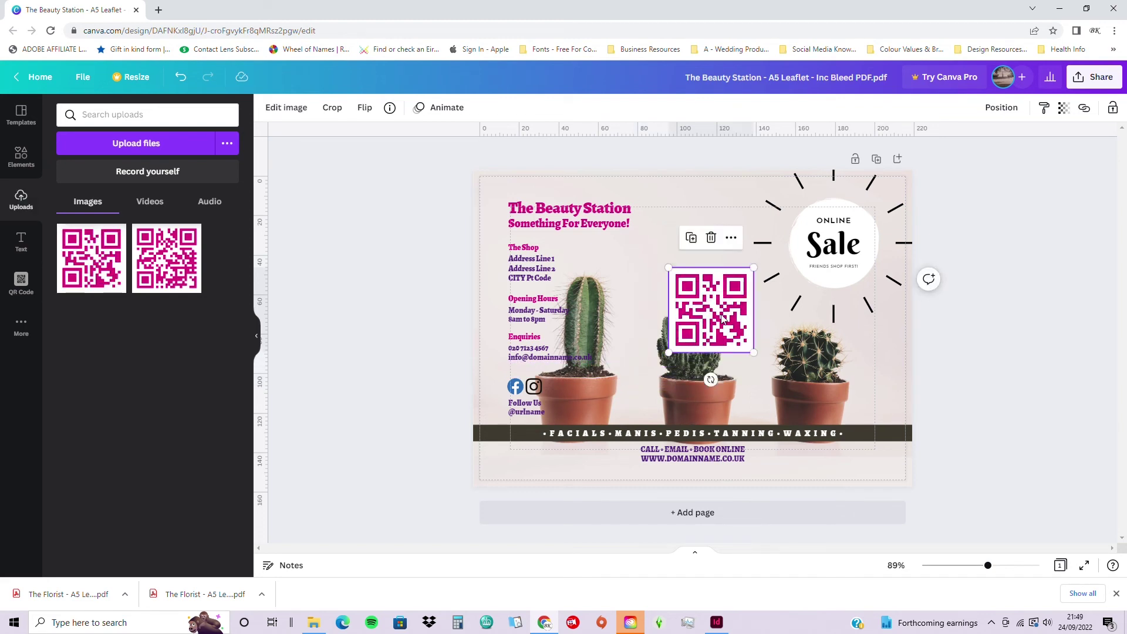
{"action": "left_click_drag", "start_coordinate": [724, 317], "coordinate": [840, 379]}
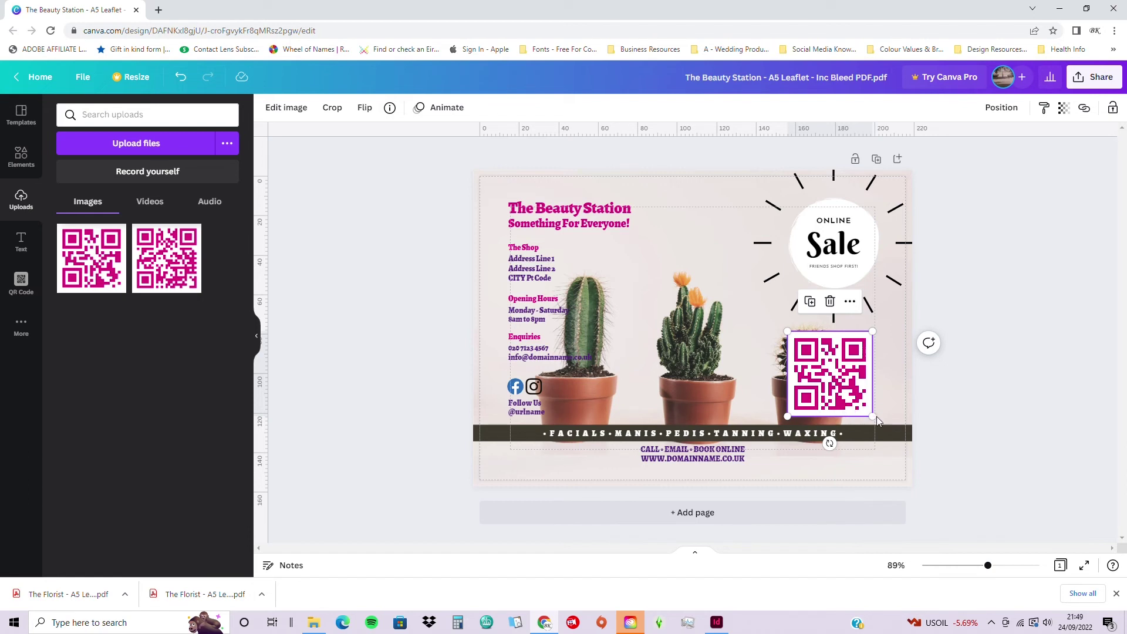
{"action": "left_click_drag", "start_coordinate": [872, 417], "coordinate": [852, 377]}
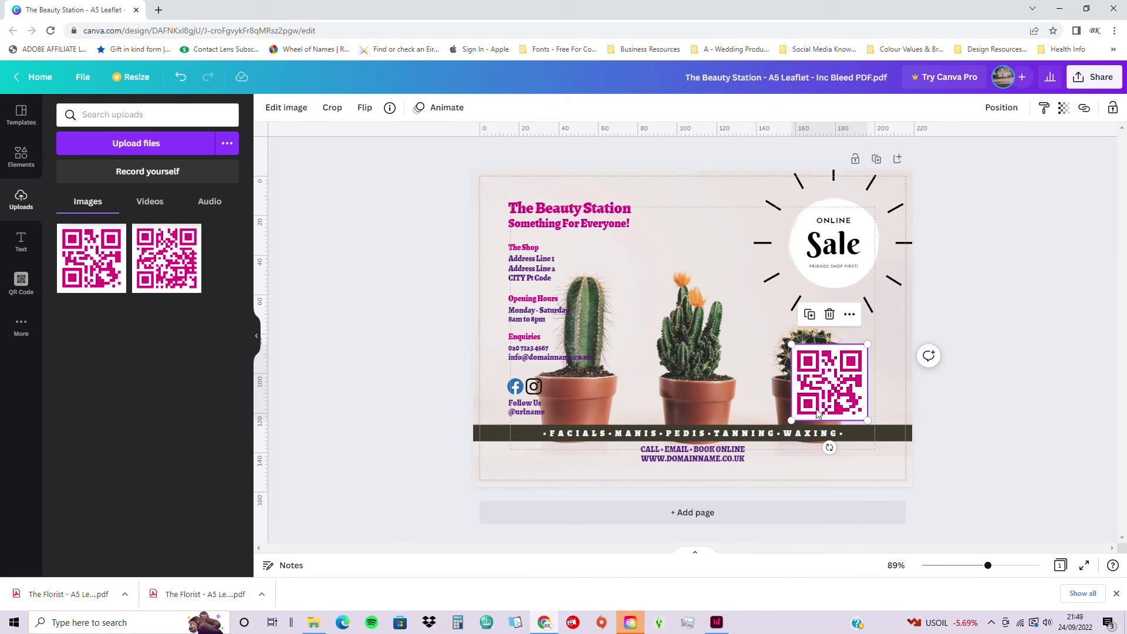
{"action": "mouse_move", "coordinate": [825, 401]}
{"action": "left_mouse_down"}
{"action": "mouse_move", "coordinate": [805, 397]}
{"action": "mouse_move", "coordinate": [827, 398]}
{"action": "left_mouse_up"}
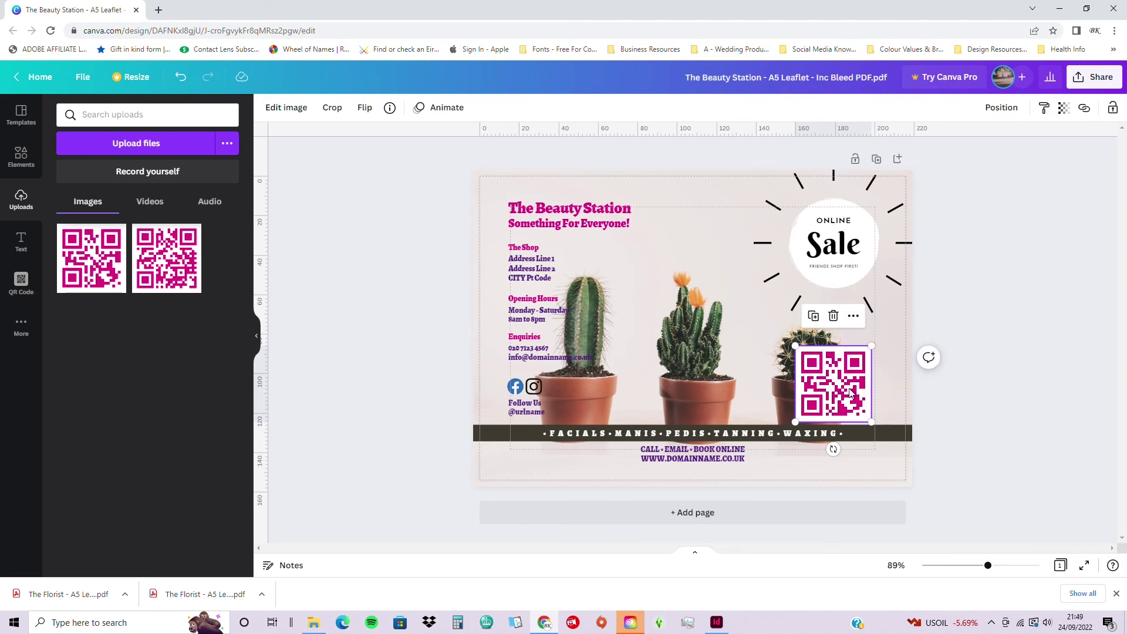
{"action": "left_click_drag", "start_coordinate": [831, 388], "coordinate": [808, 381]}
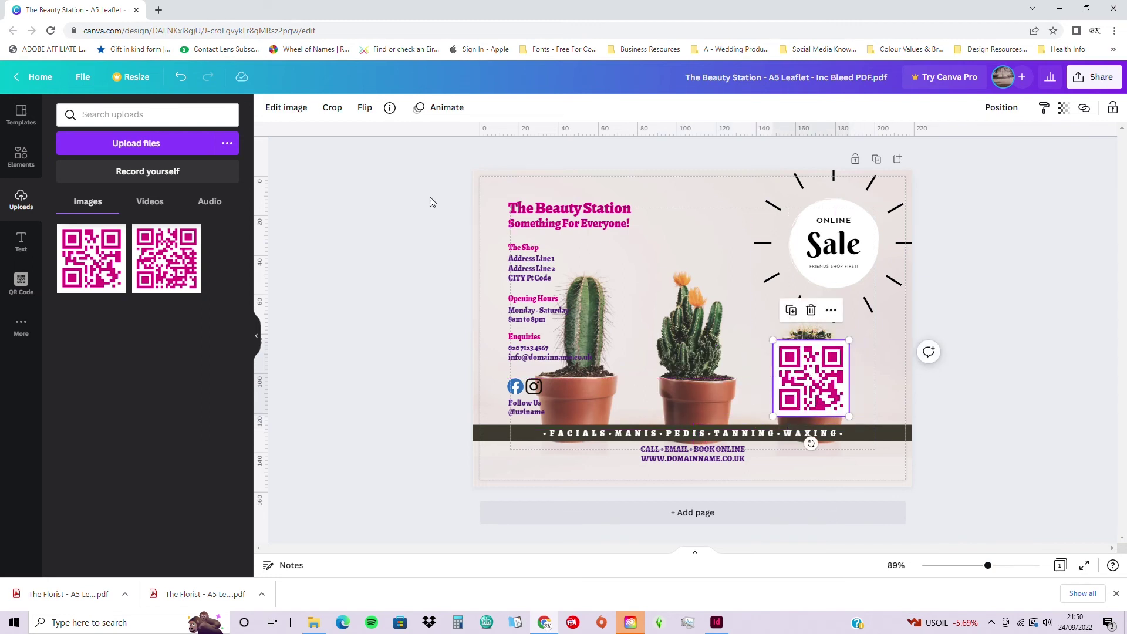
Download the leaflet as a PNG at size 1 (2000 × 1428 px) and open the downloaded image
{"action": "left_click", "coordinate": [1096, 79]}
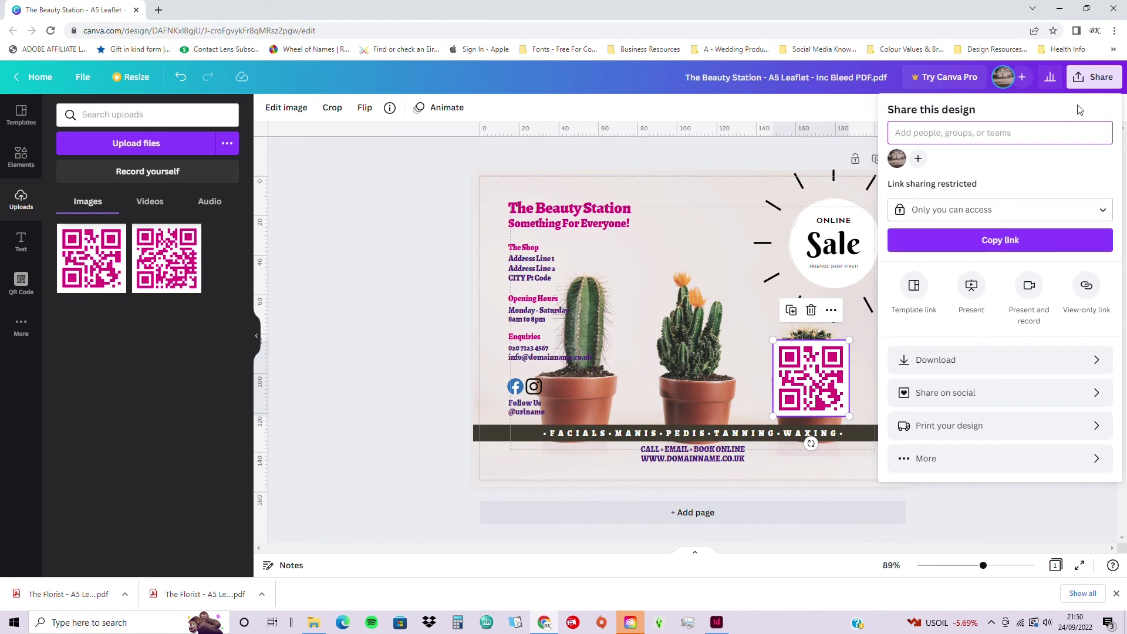
{"action": "left_click", "coordinate": [972, 366]}
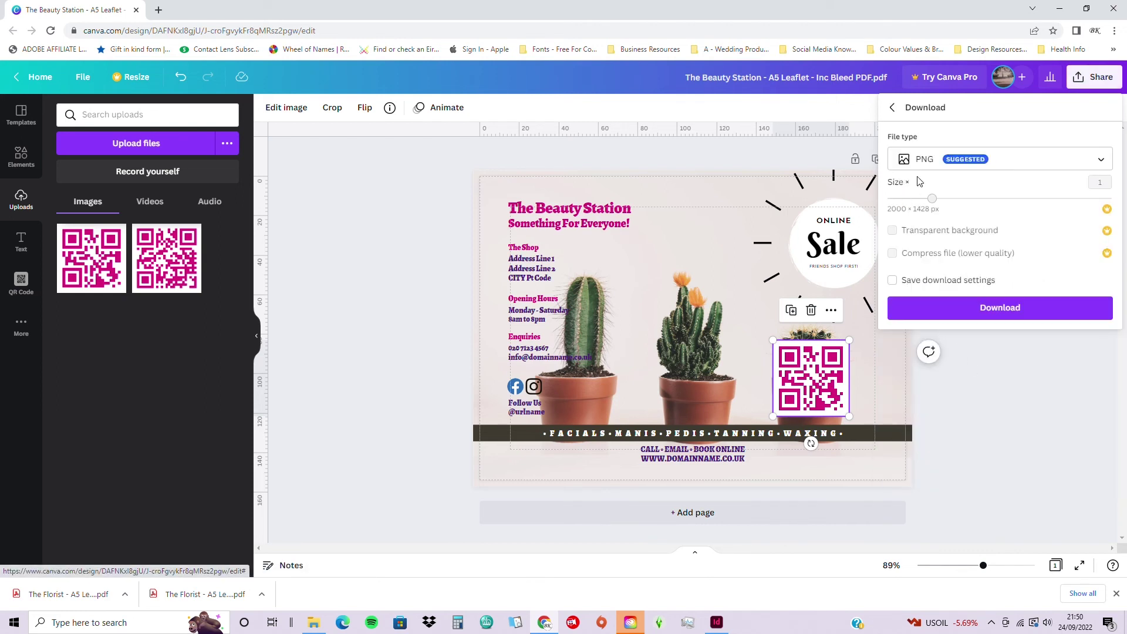
{"action": "left_click", "coordinate": [1103, 164]}
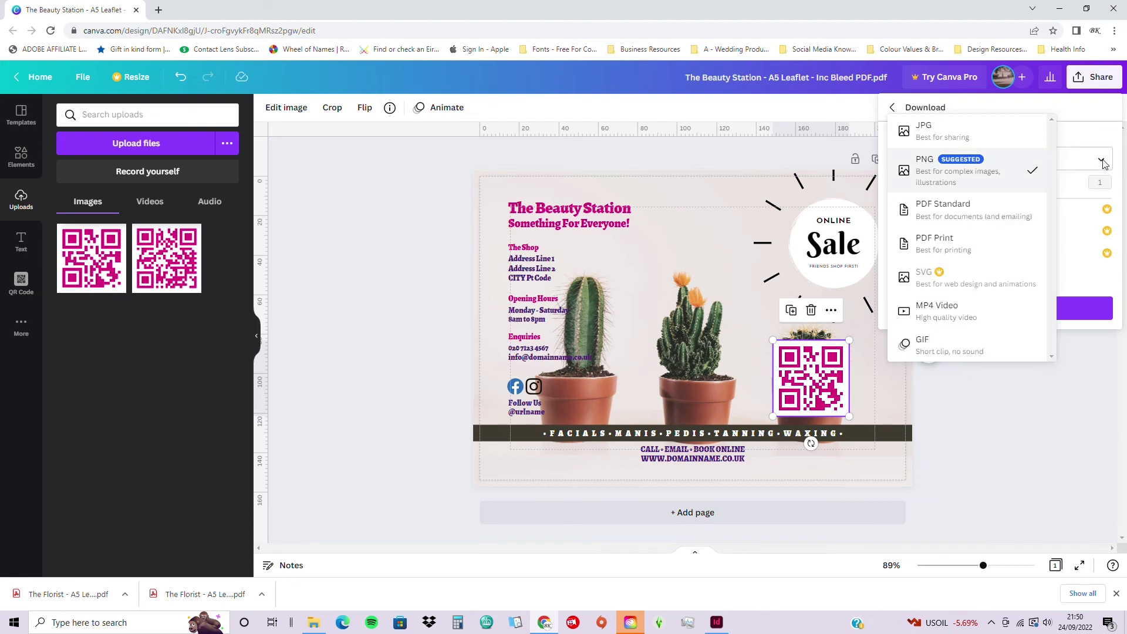
{"action": "left_click", "coordinate": [955, 181]}
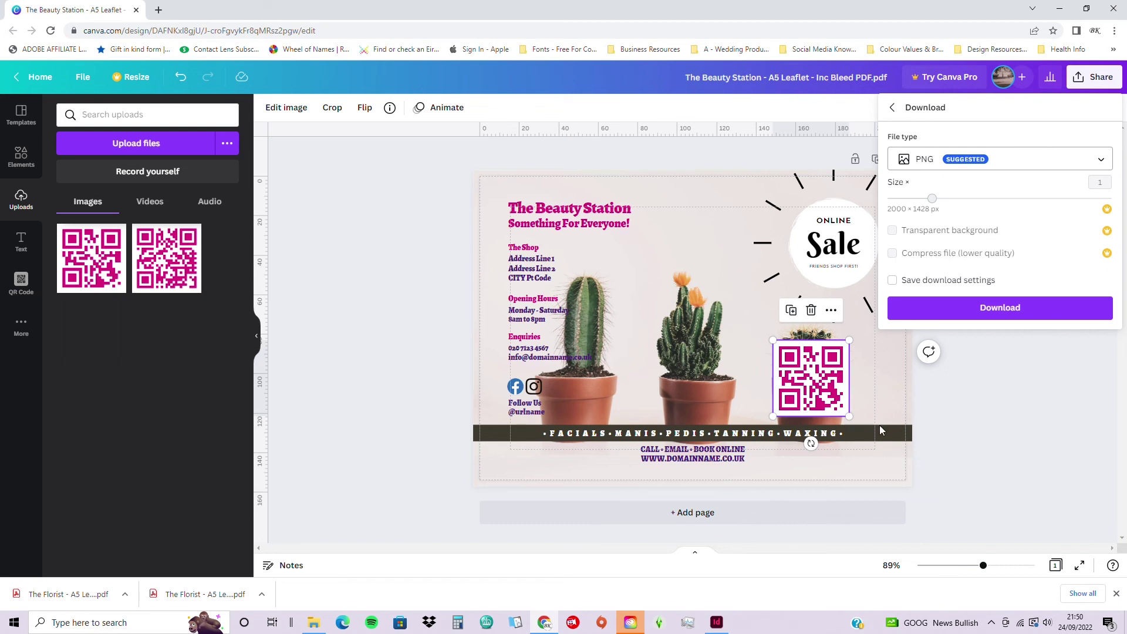
{"action": "left_click", "coordinate": [991, 313]}
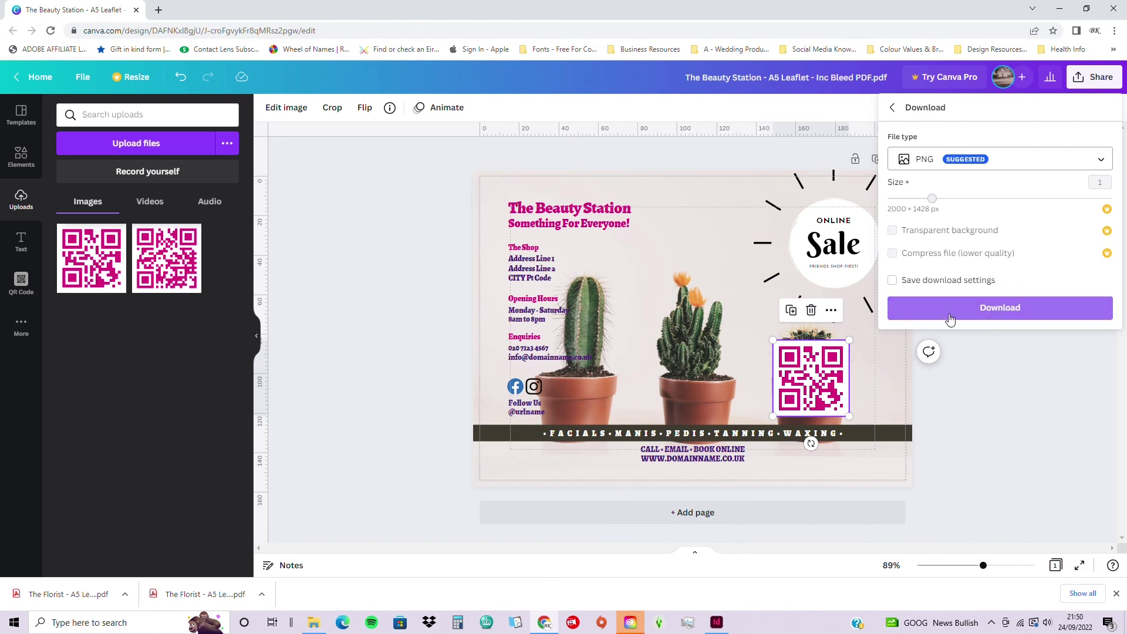
{"action": "left_click", "coordinate": [1009, 313]}
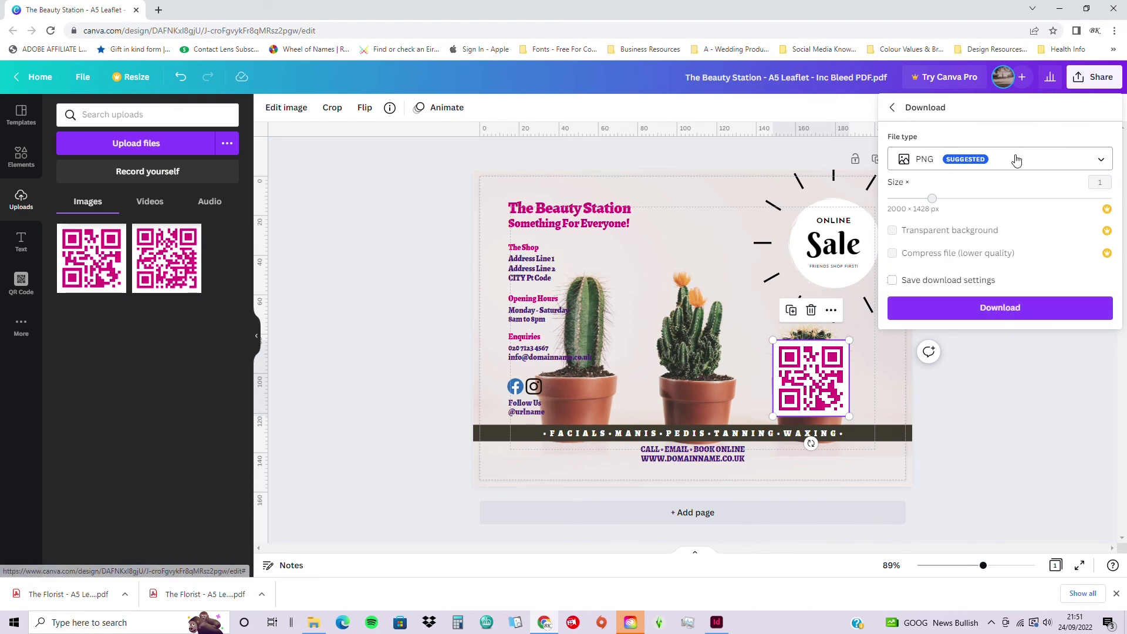
{"action": "left_click", "coordinate": [1024, 316]}
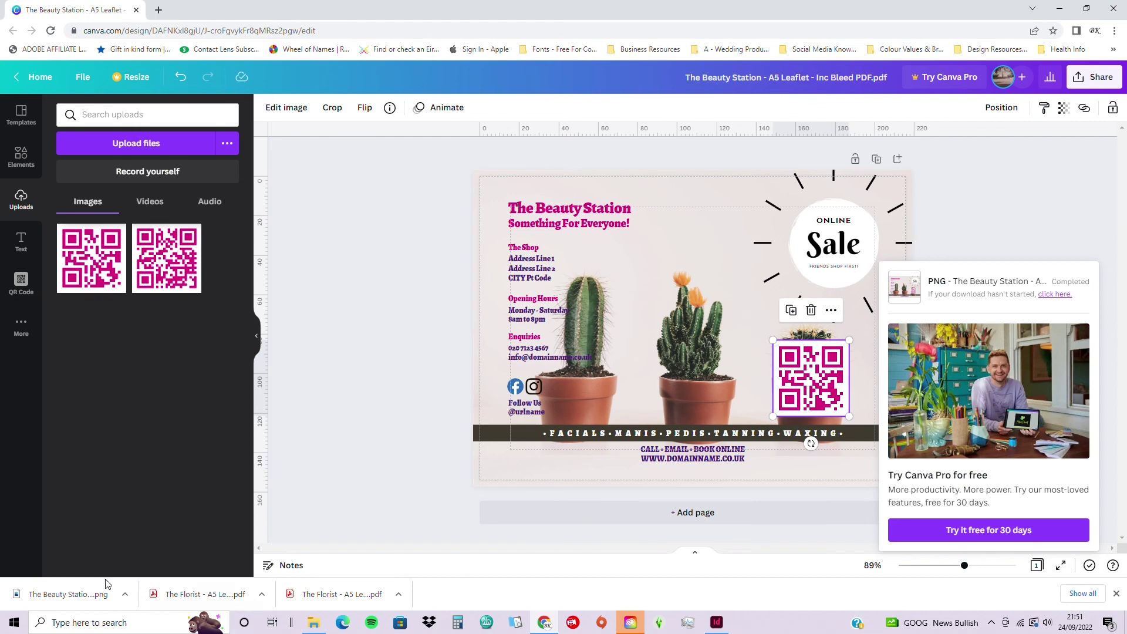
{"action": "left_click", "coordinate": [79, 604]}
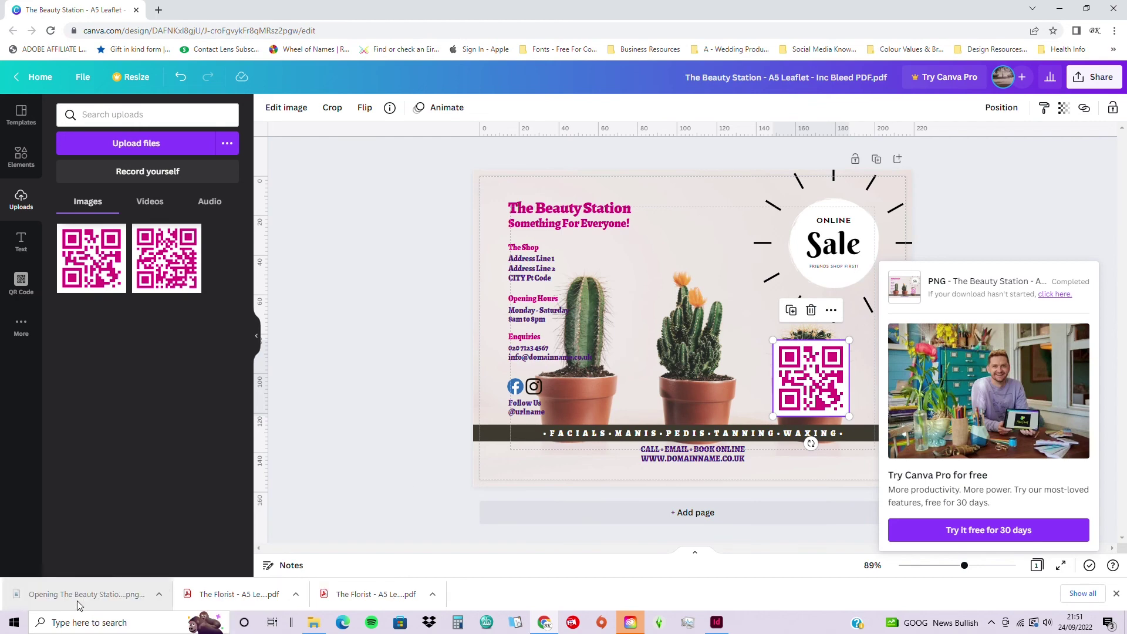